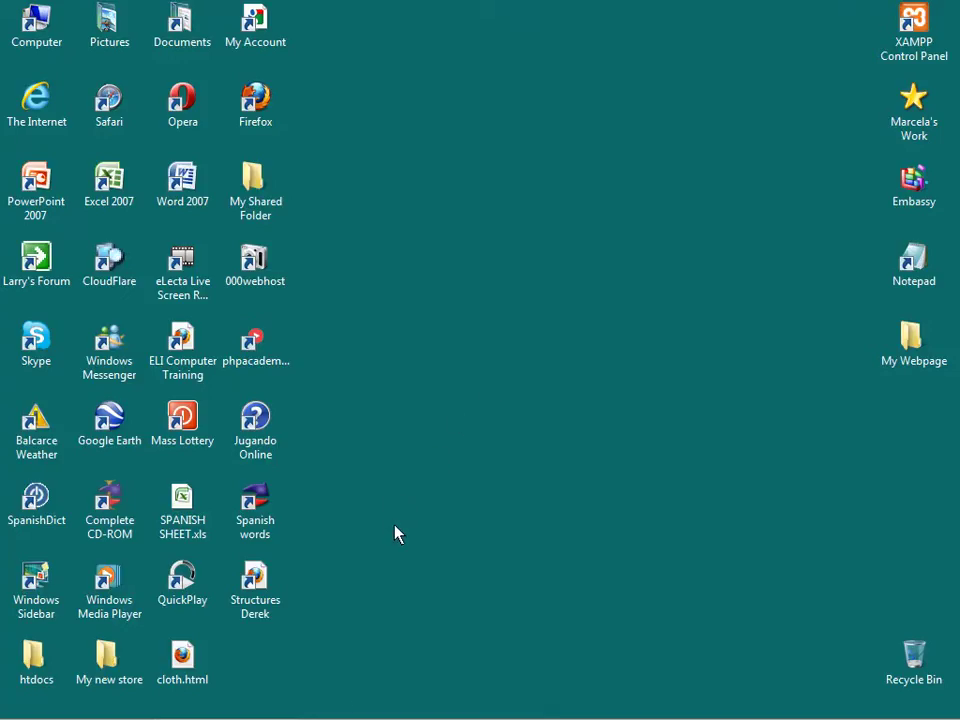
Step: Switch to Firefox, look over the 000webhost control panel's Files section, and open the public_html directory in the net2ftp file manager
mouse_move(340, 718)
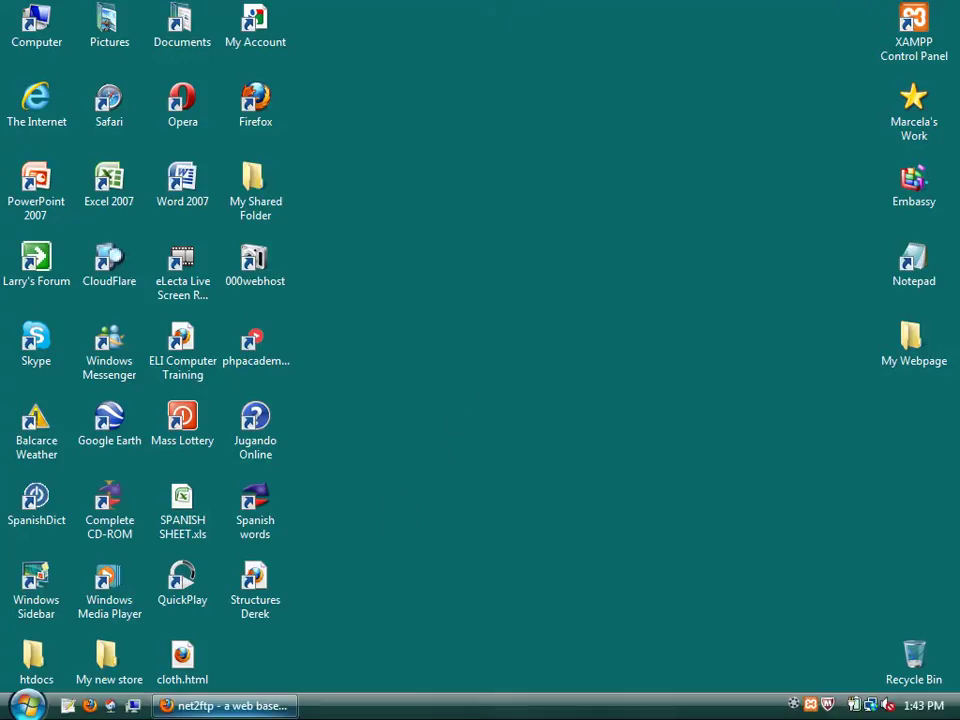
click(283, 707)
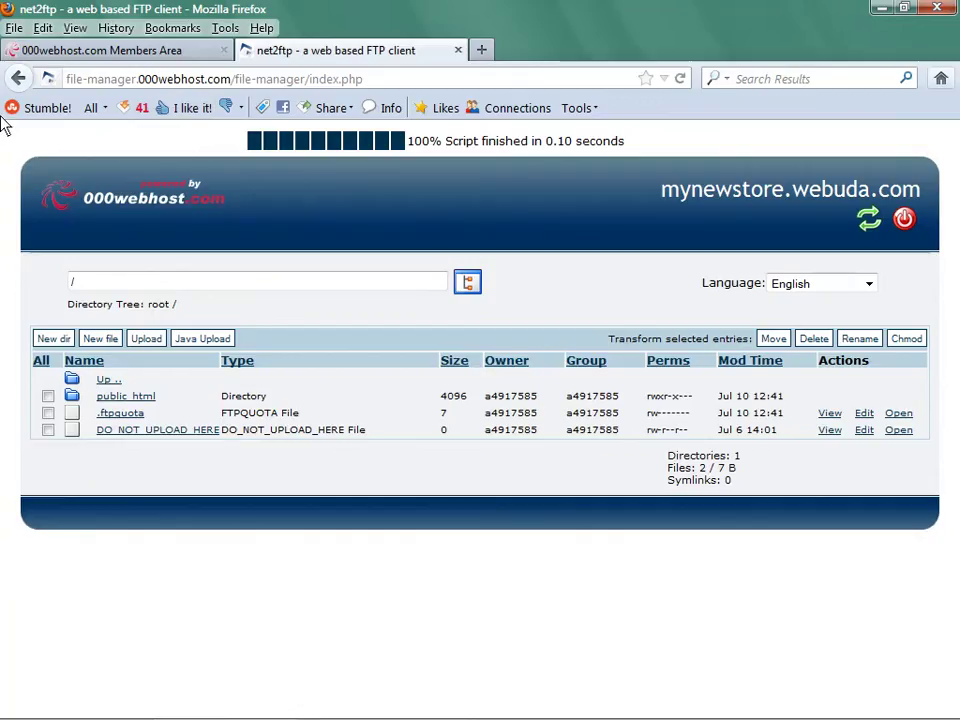
click(107, 52)
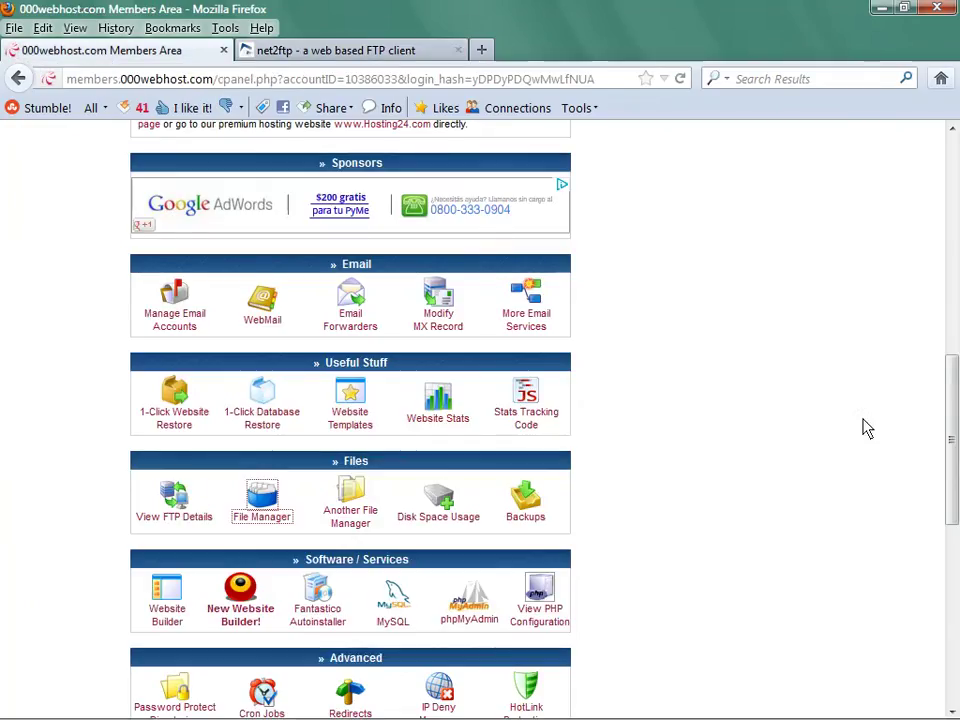
drag(951, 446, 950, 345)
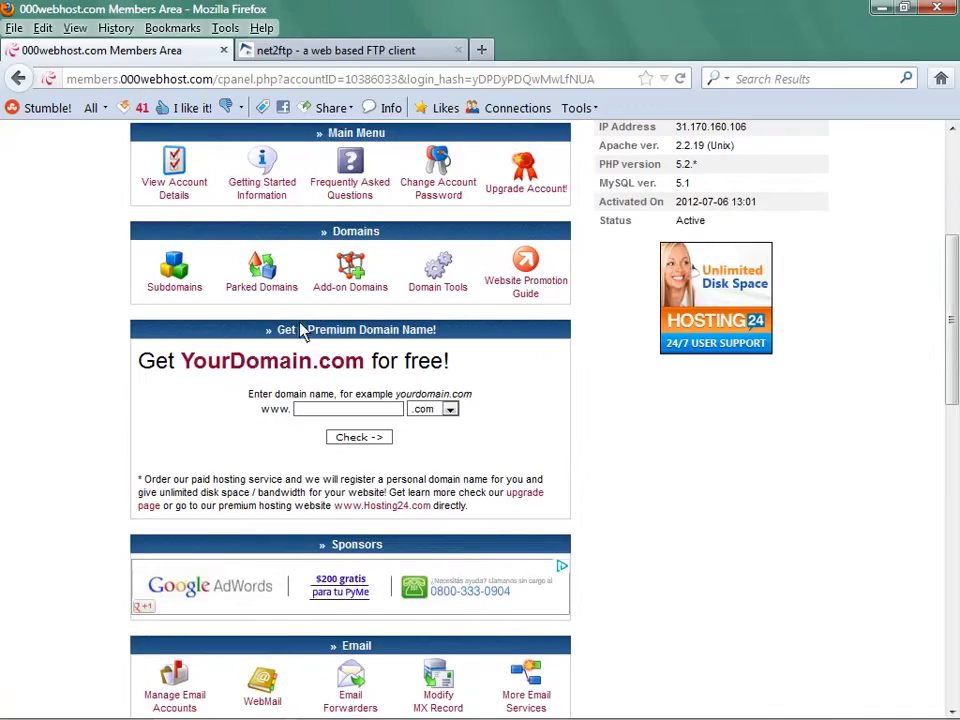
drag(953, 272, 957, 375)
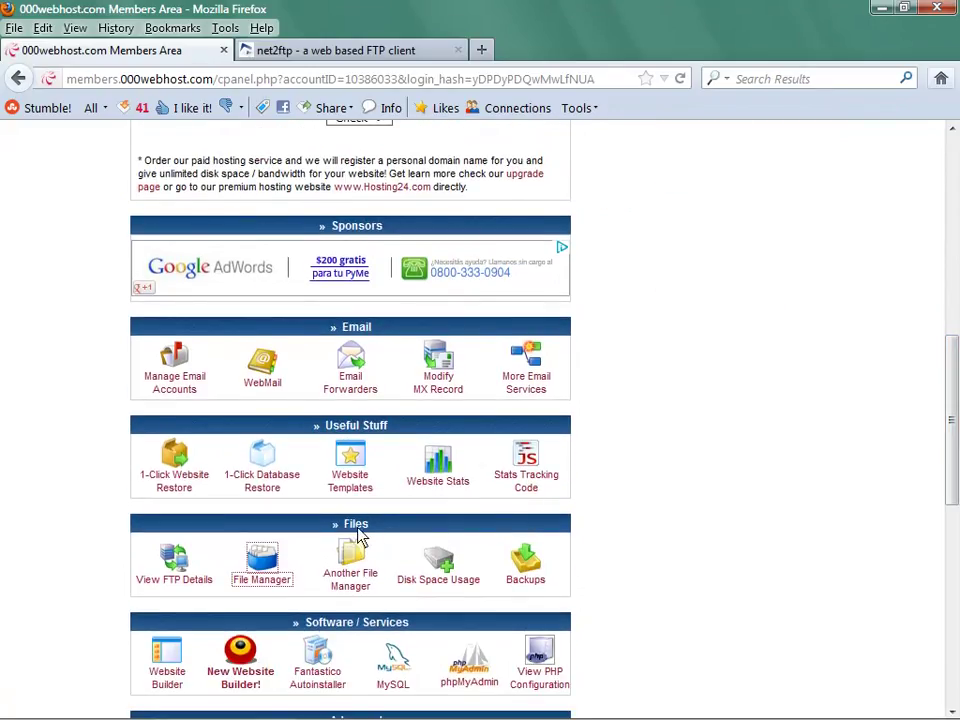
click(283, 558)
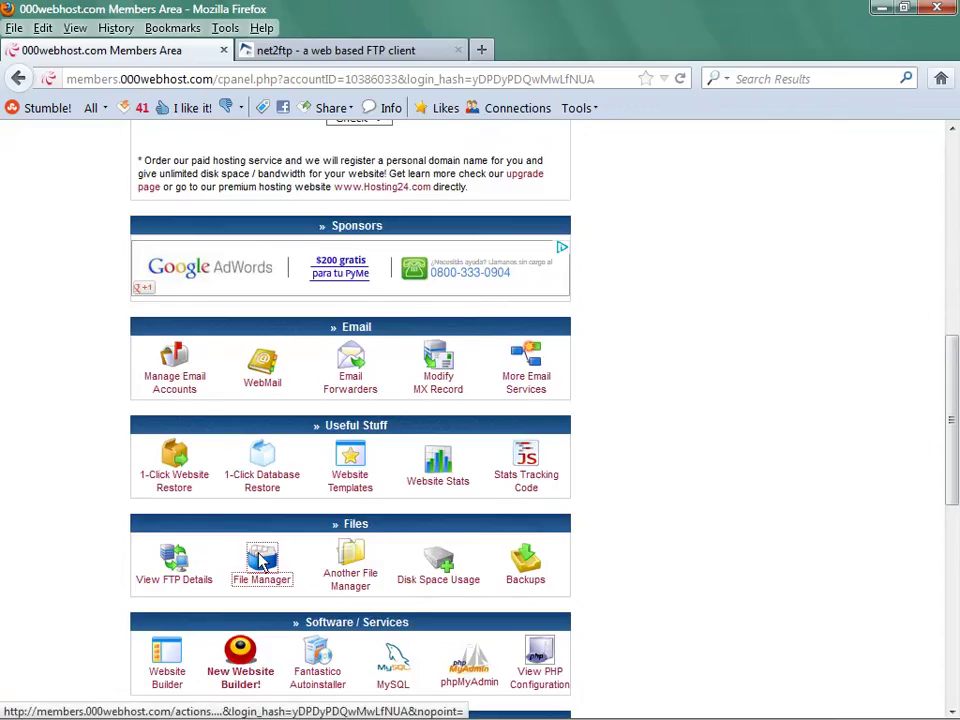
click(373, 50)
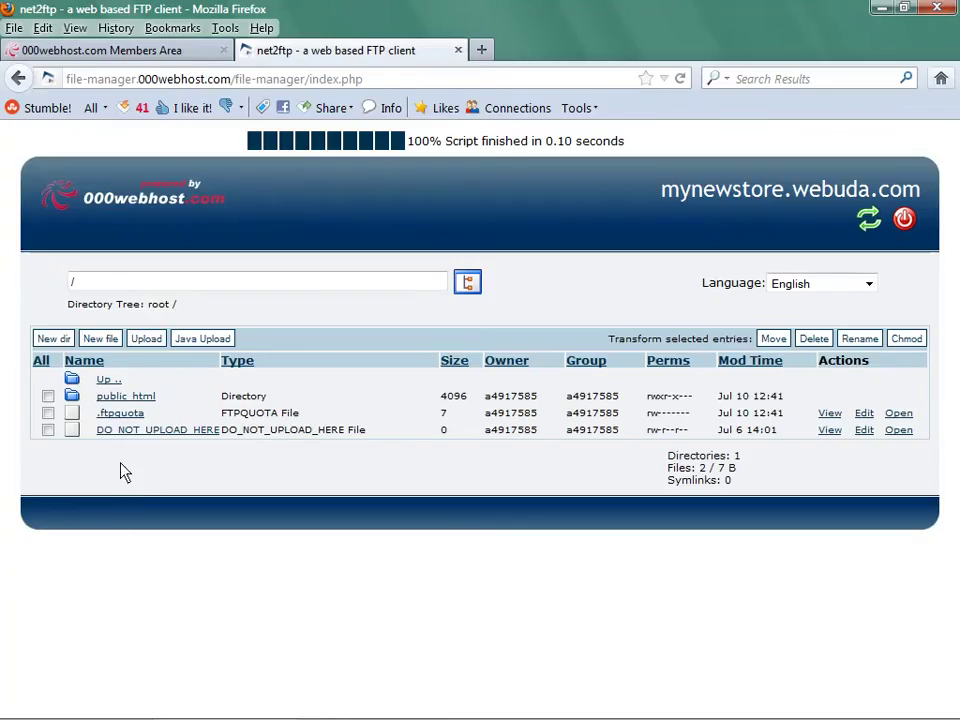
click(116, 403)
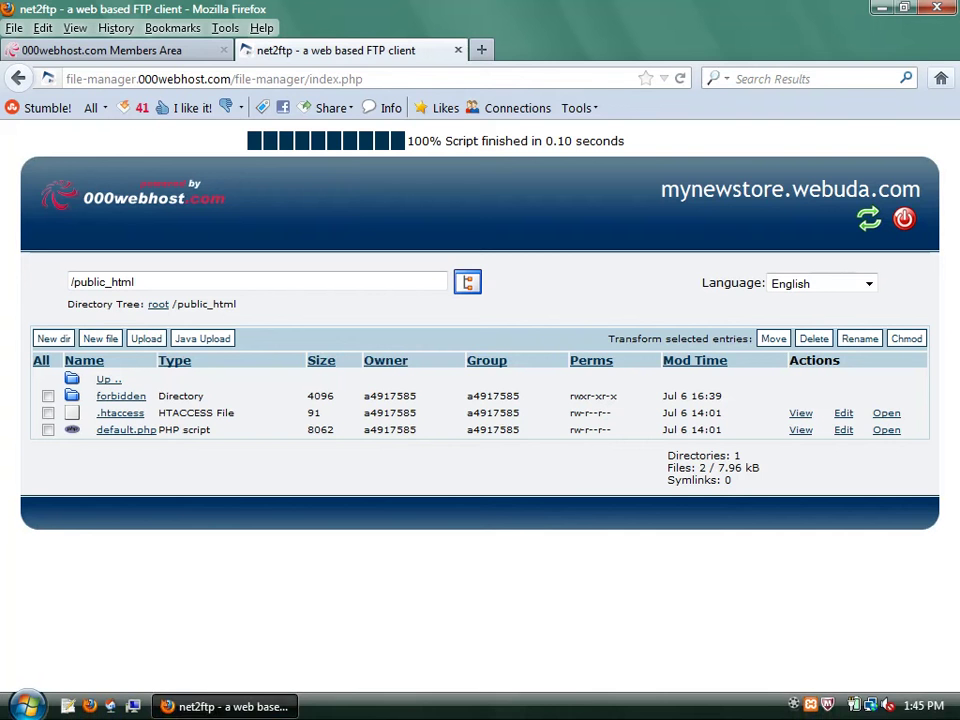
Step: Check the contents of the My Webpage folder on the desktop and return to the net2ftp page in Firefox
key(super+d)
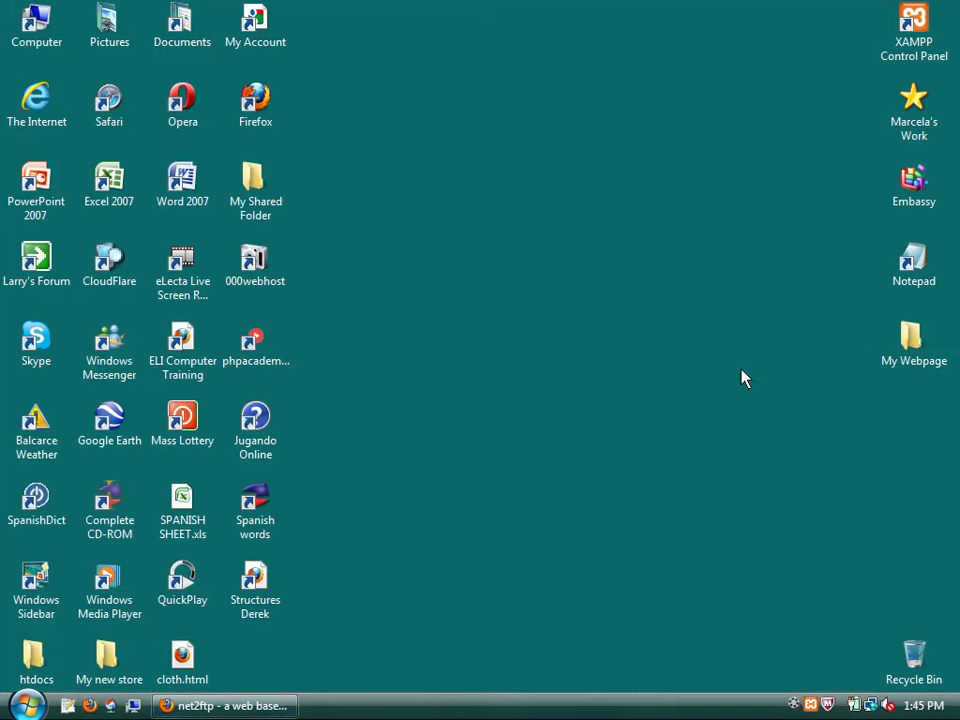
double_click(905, 343)
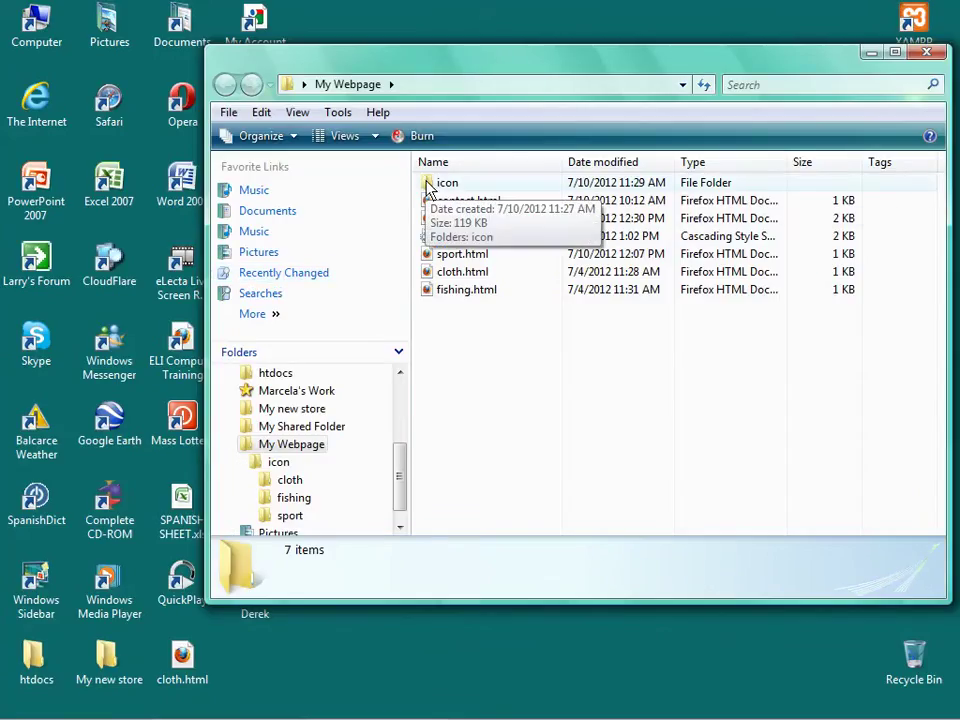
mouse_move(375, 706)
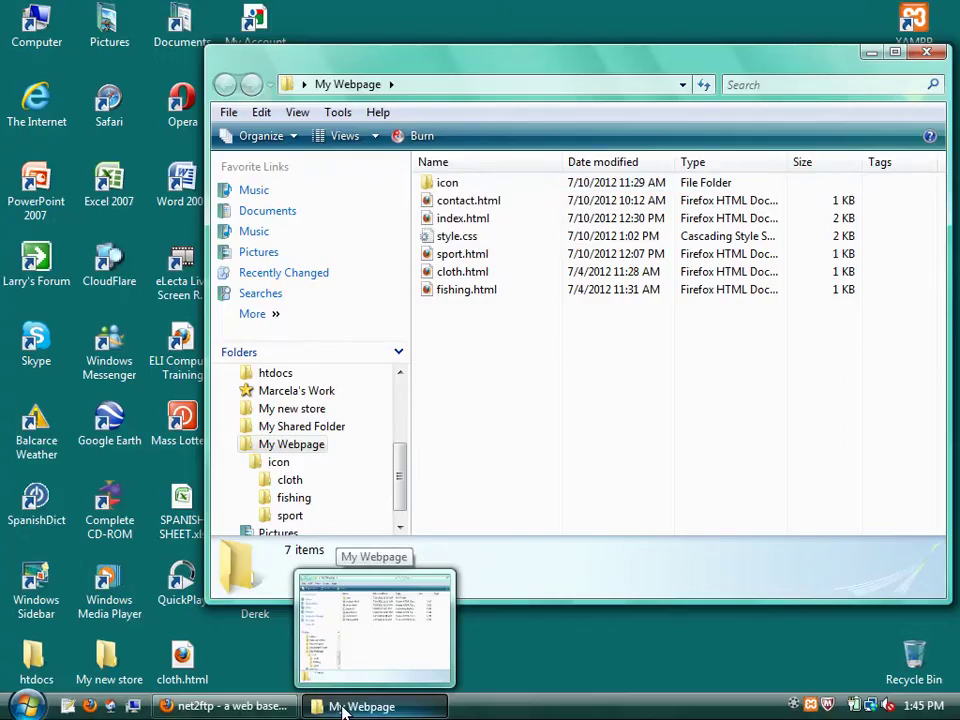
mouse_move(278, 708)
click(278, 708)
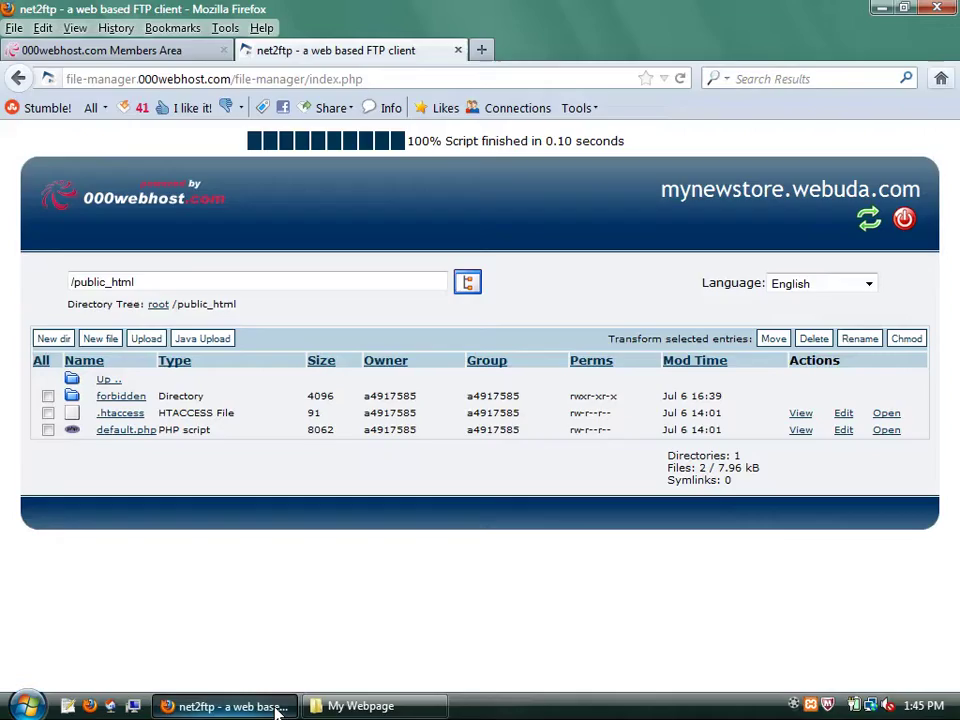
Step: Create a new directory named icon in /public_html and return to the directory listing
click(44, 343)
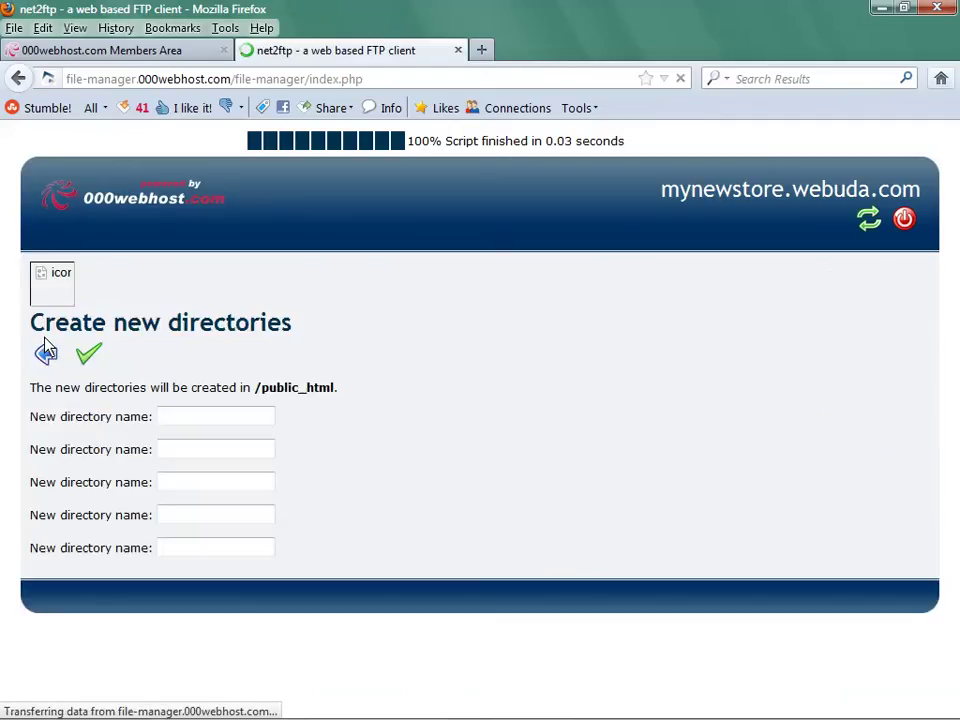
click(170, 422)
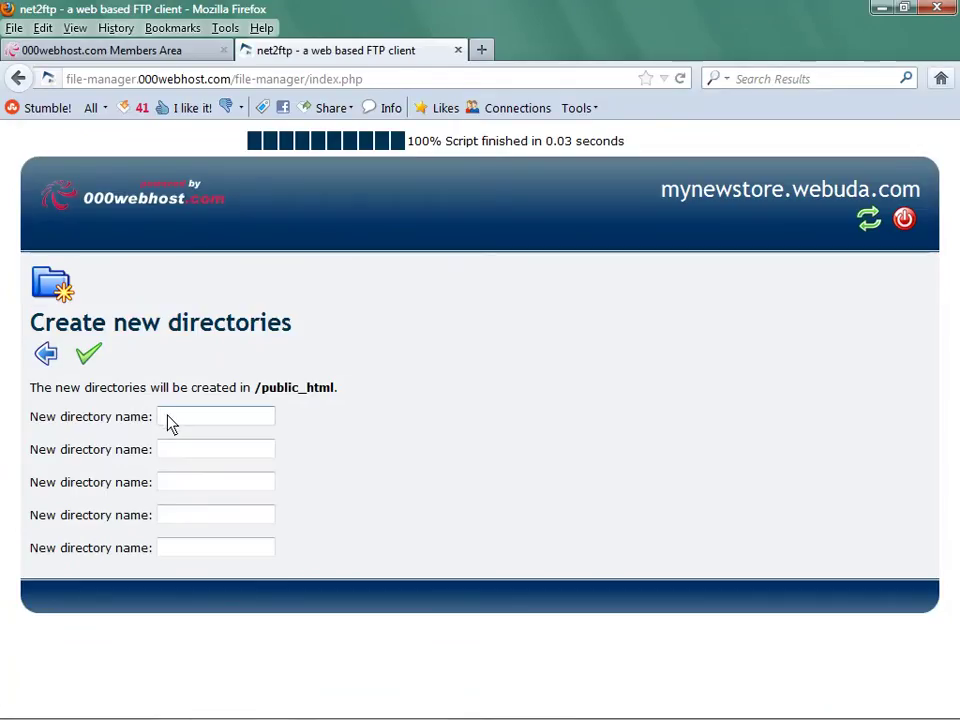
text(icon)
click(88, 358)
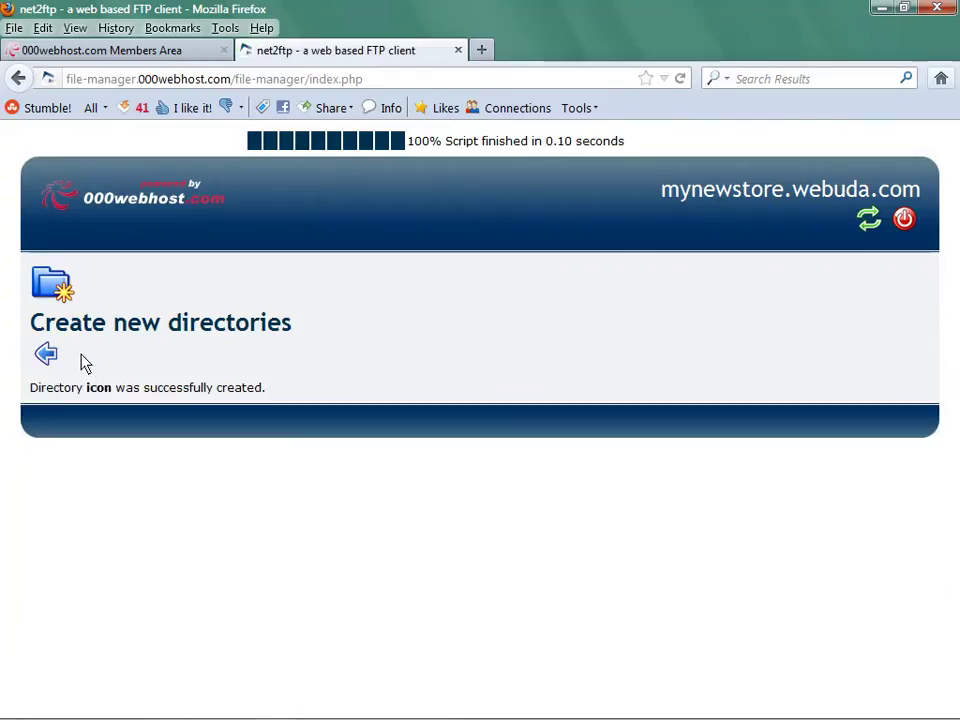
click(47, 356)
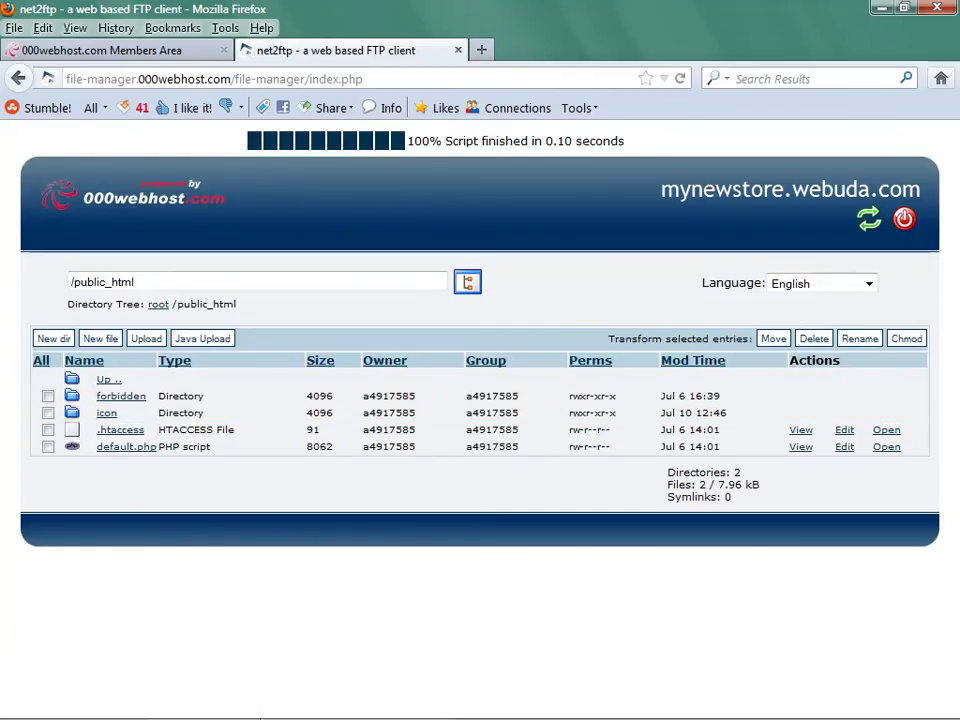
Step: Check which subfolders and files the local My Webpage icon folder holds, and return to Firefox
click(338, 708)
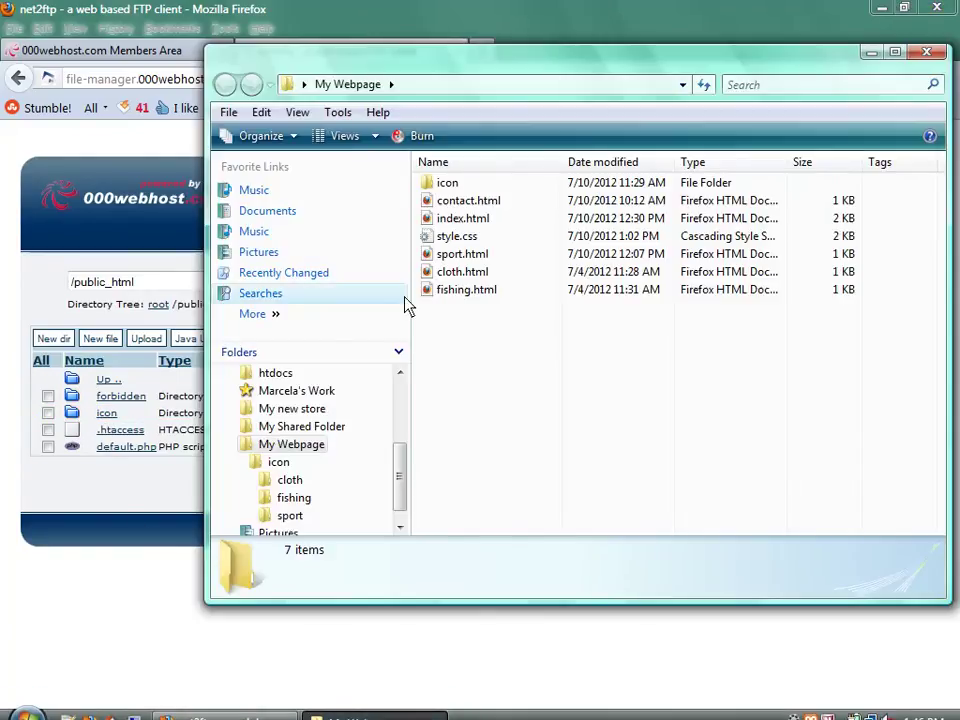
double_click(450, 188)
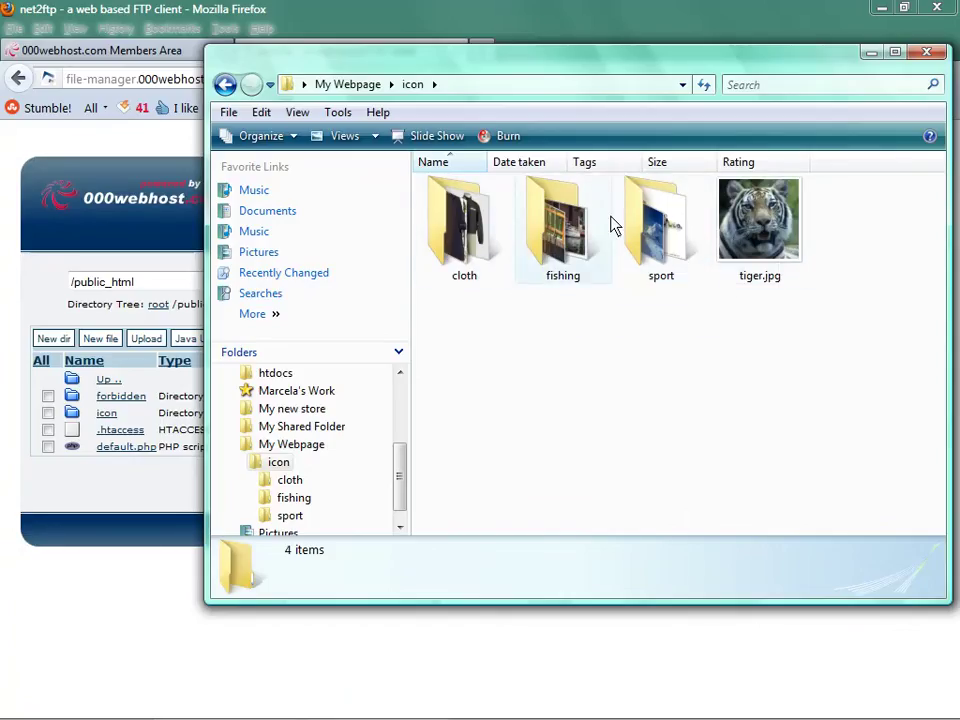
click(870, 54)
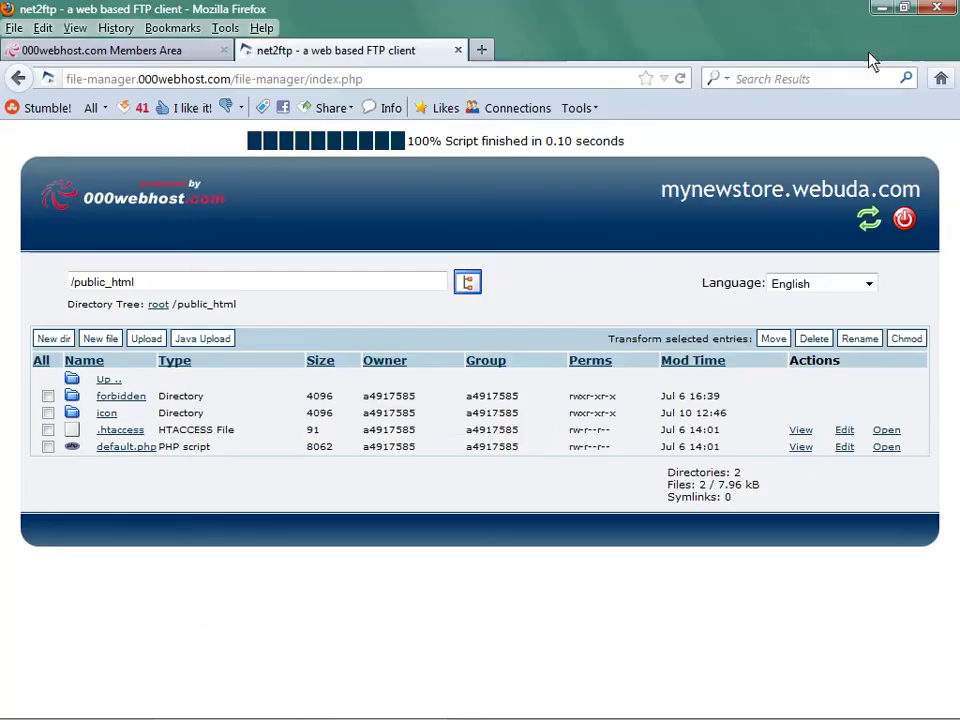
Step: Create the directories cloth, fishing and sport inside /public_html/icon and return to its listing
click(102, 418)
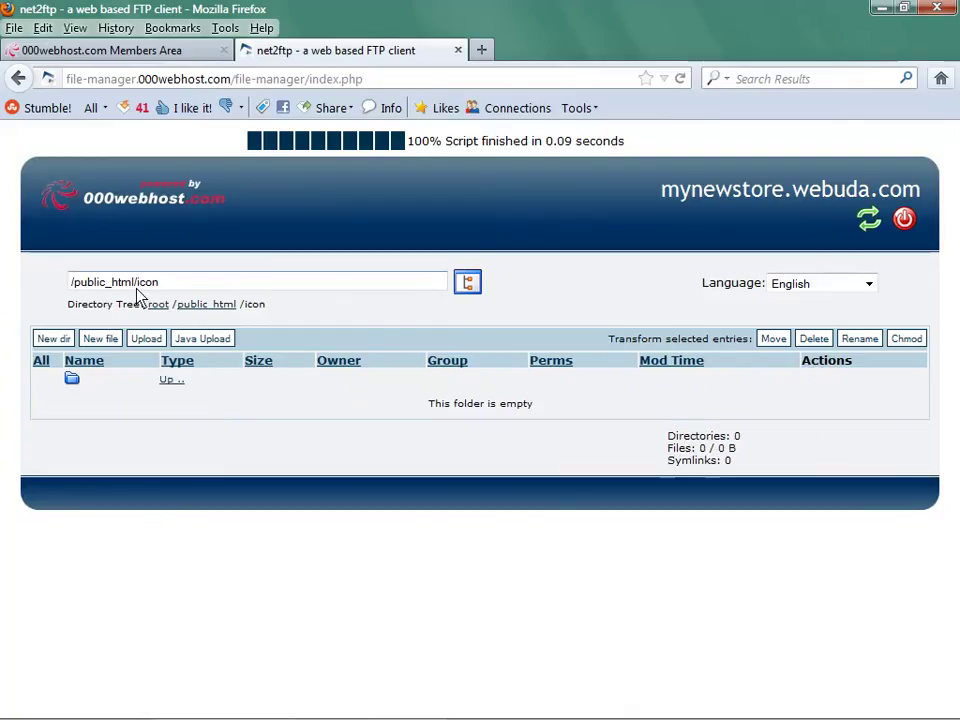
click(53, 341)
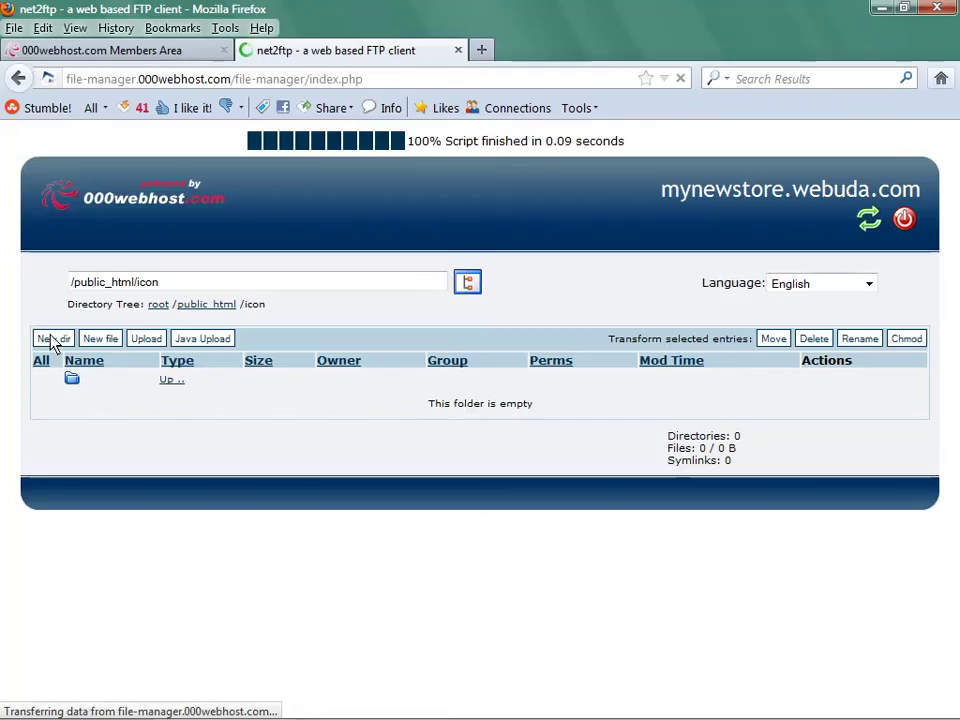
click(167, 423)
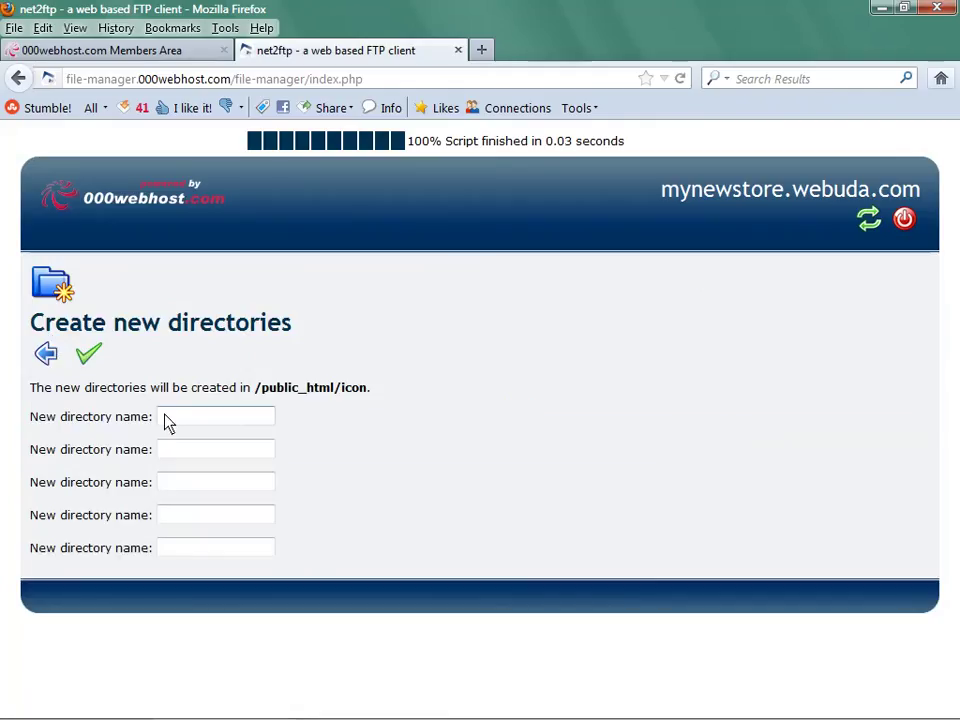
text(cloth)
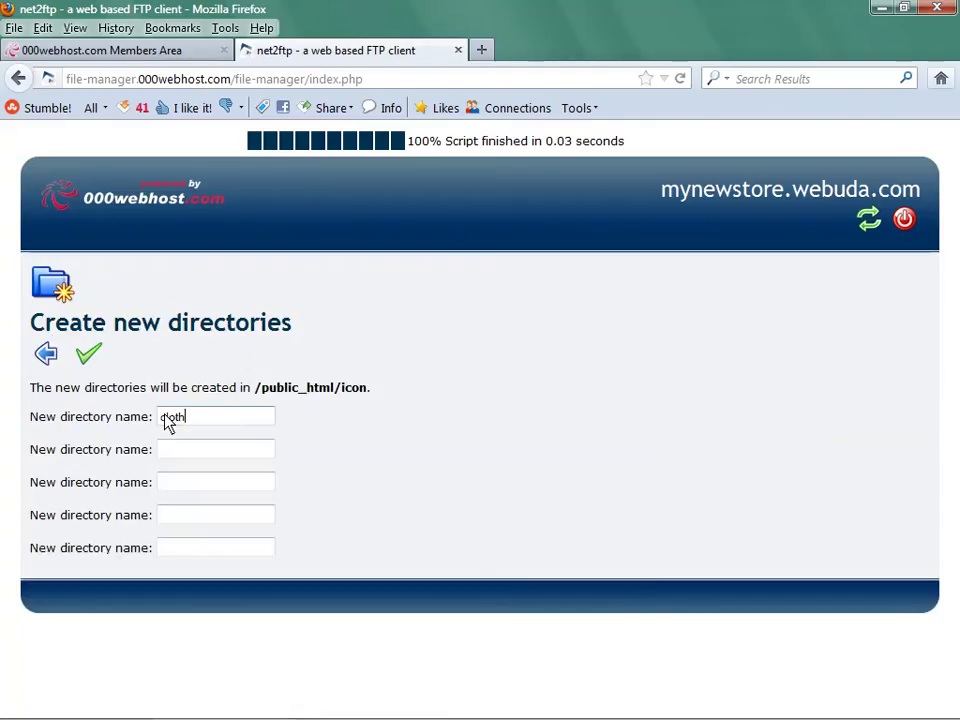
key(Tab)
text(fis)
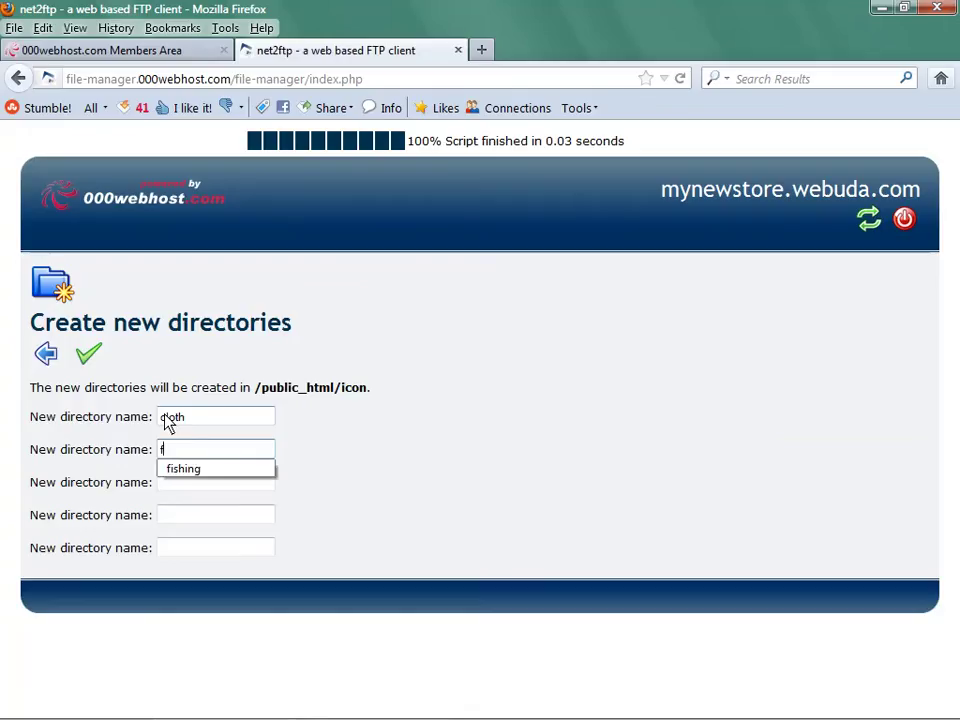
key(Tab)
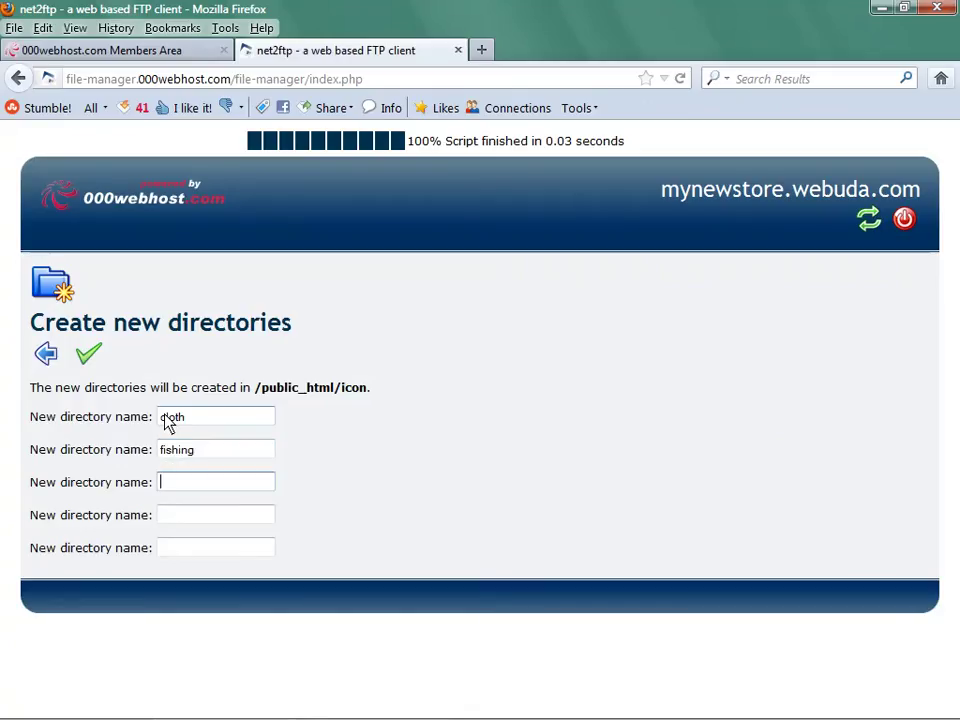
text(sport)
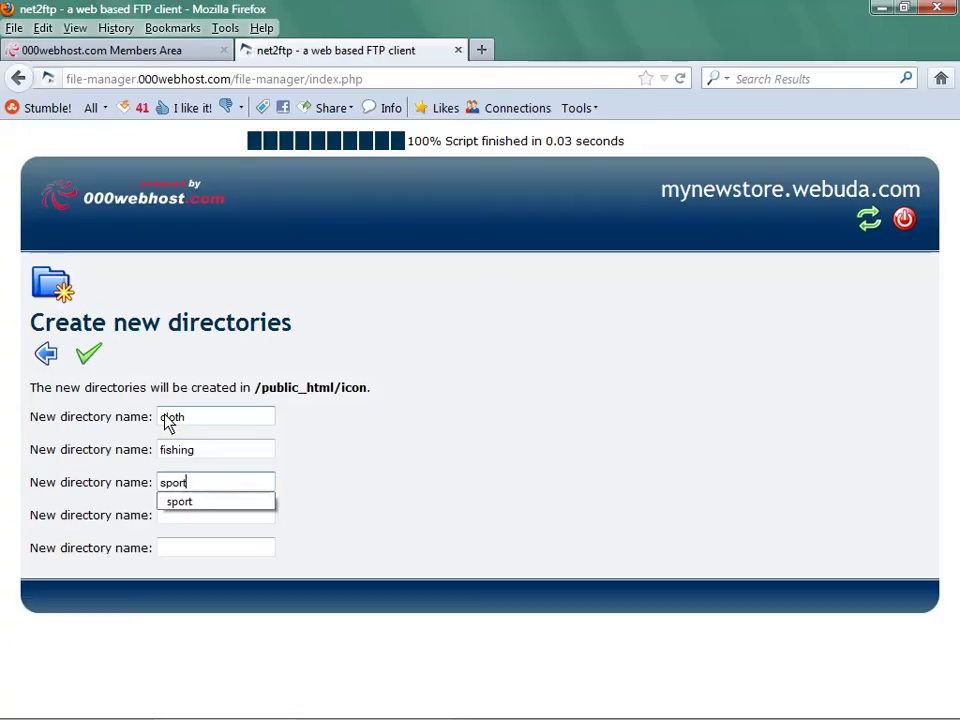
click(90, 353)
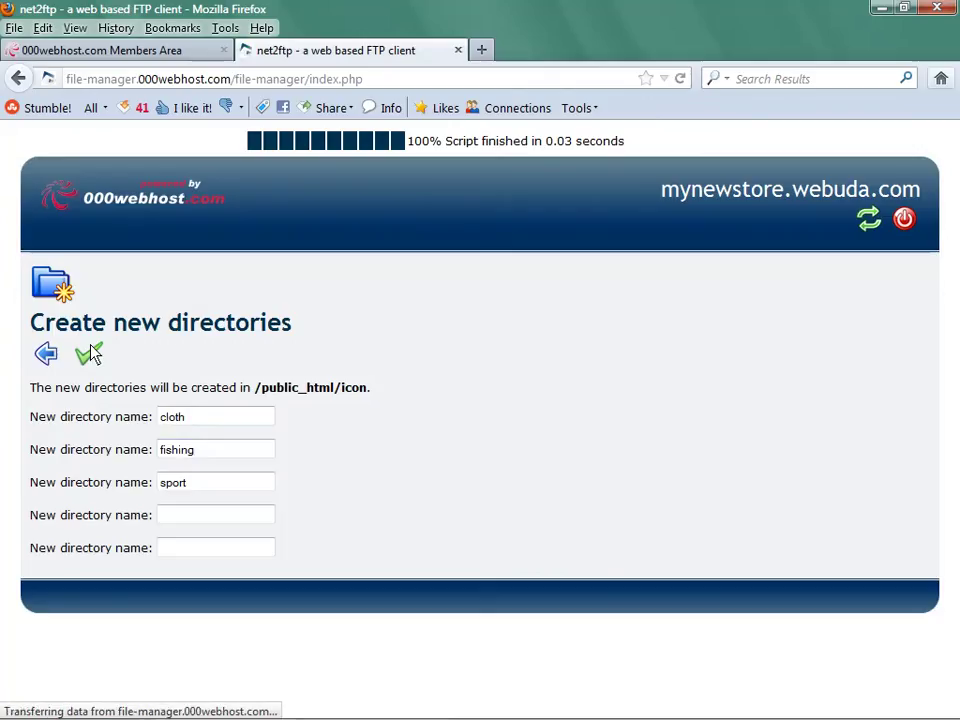
click(46, 356)
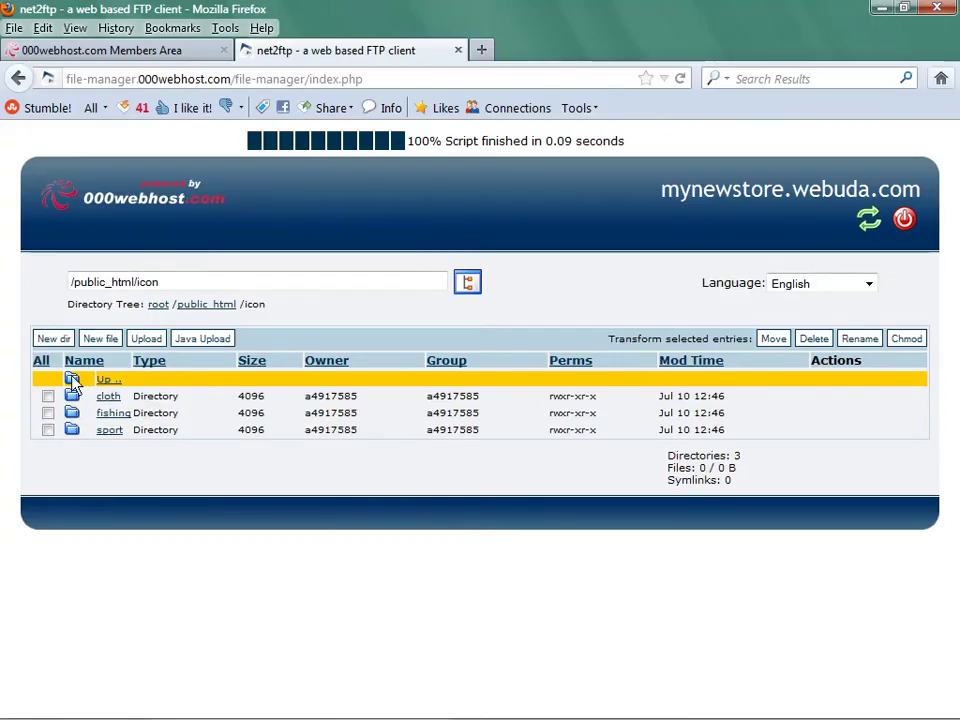
Step: Open the file upload form for the /public_html/icon/cloth directory
click(72, 381)
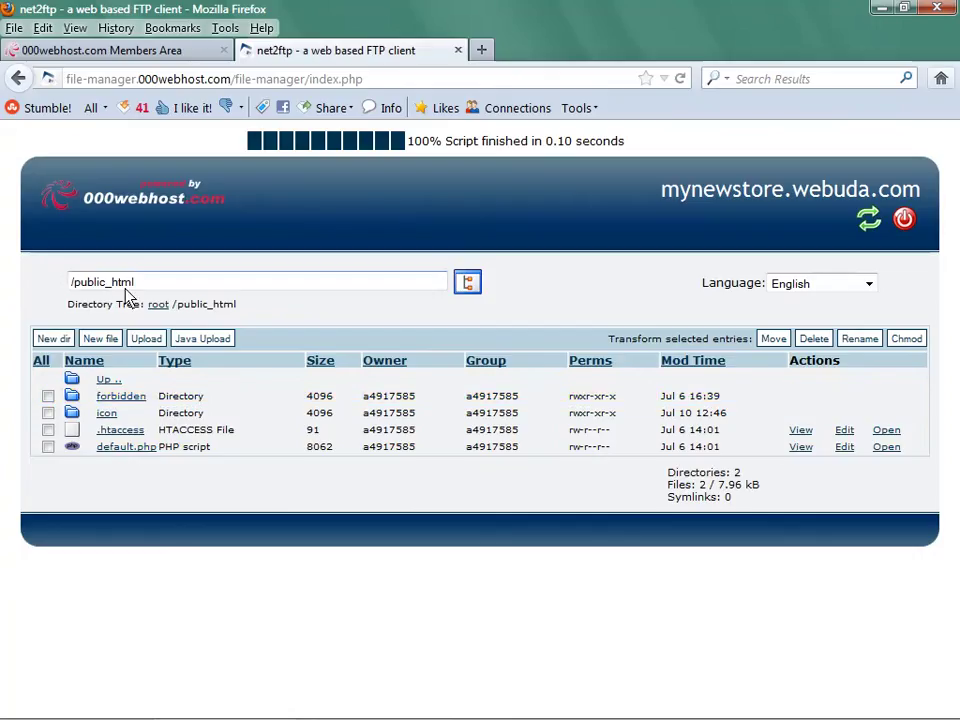
click(107, 415)
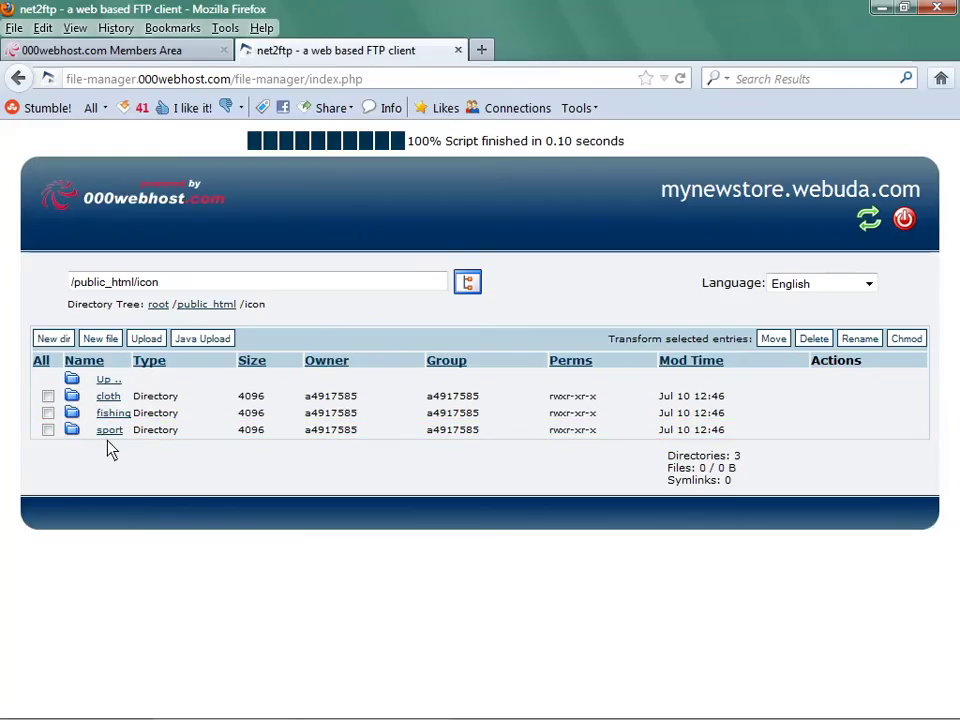
click(106, 397)
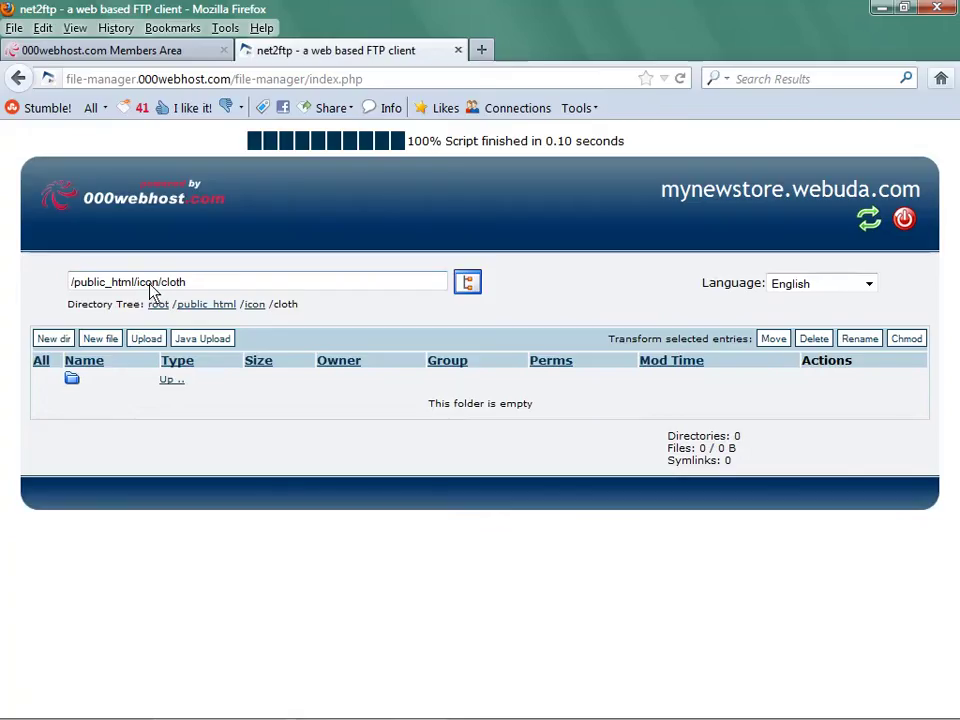
click(149, 341)
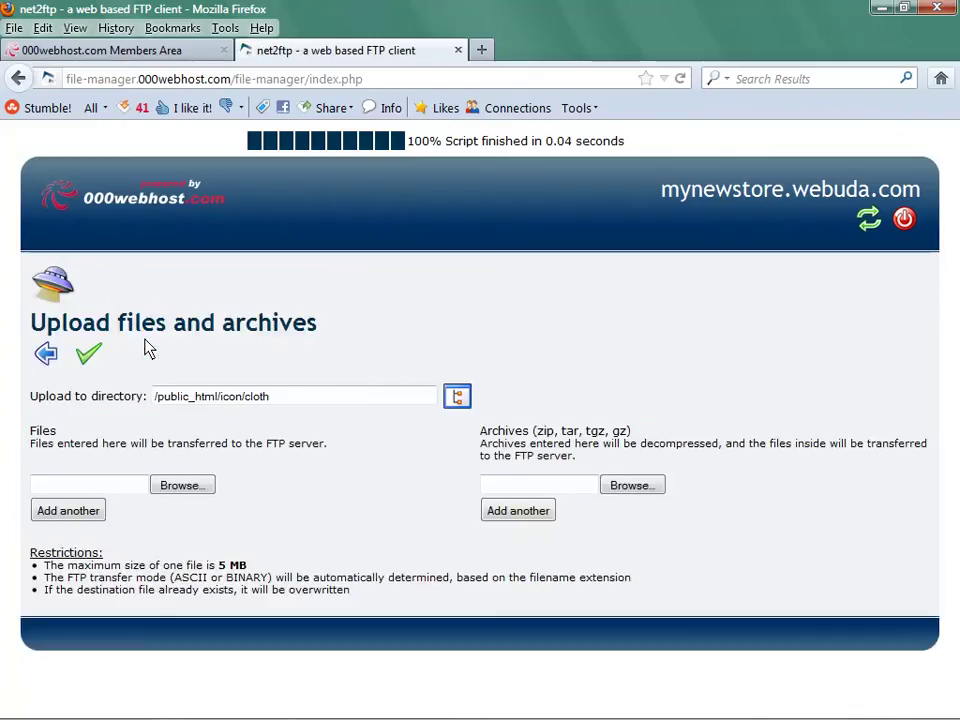
Step: Choose cloth1.jpg from the Desktop folder My Webpage/icon/cloth as the first file for upload
click(175, 490)
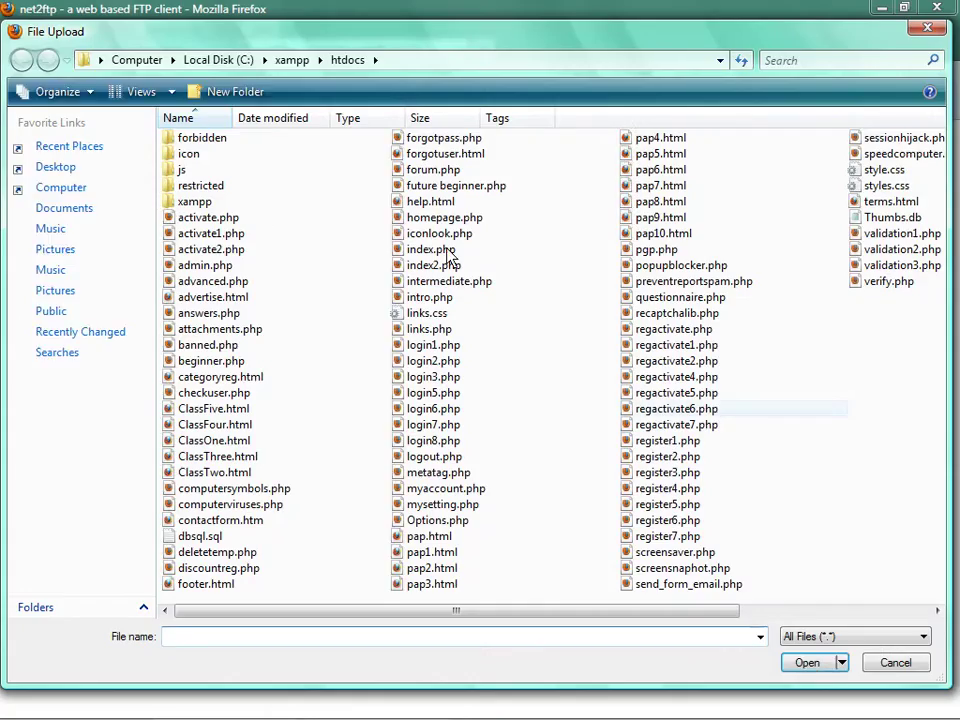
click(57, 170)
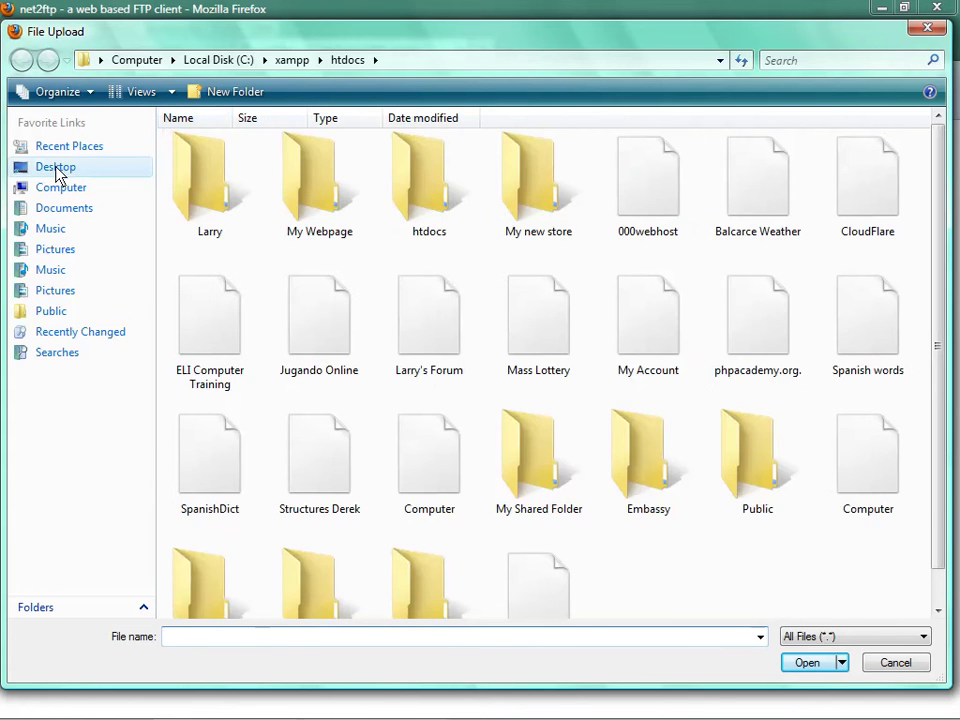
scroll(420, 266, down, 3)
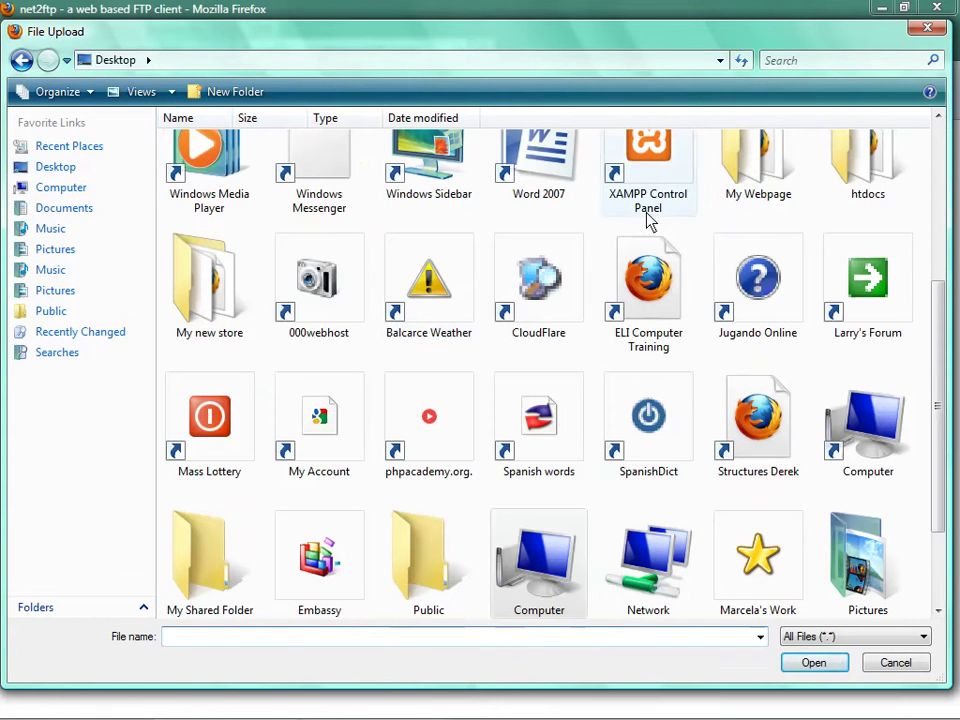
double_click(750, 165)
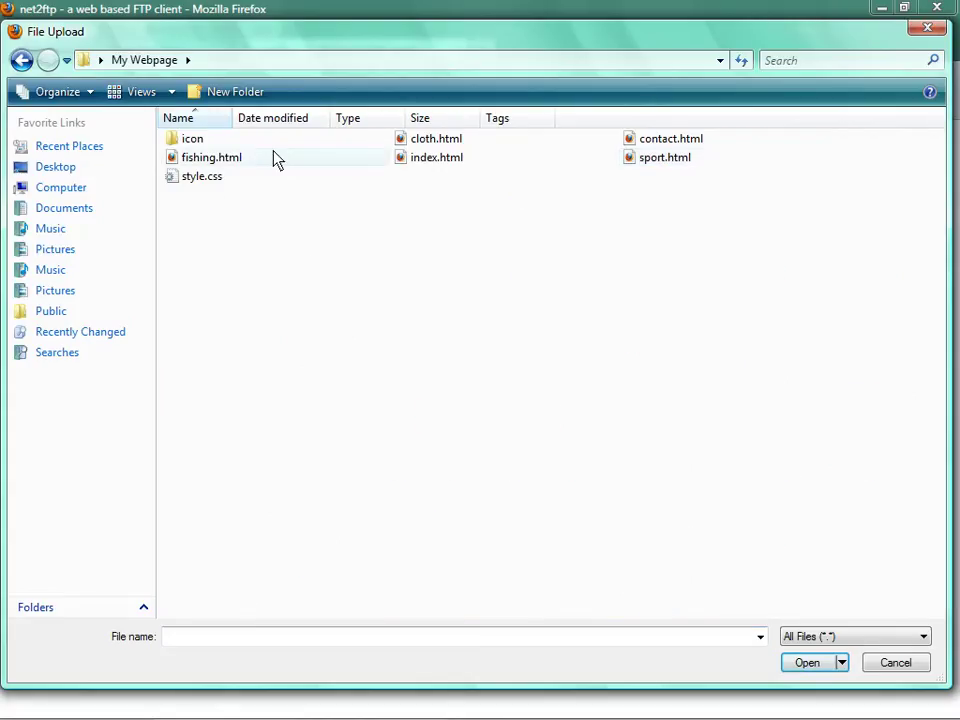
double_click(188, 140)
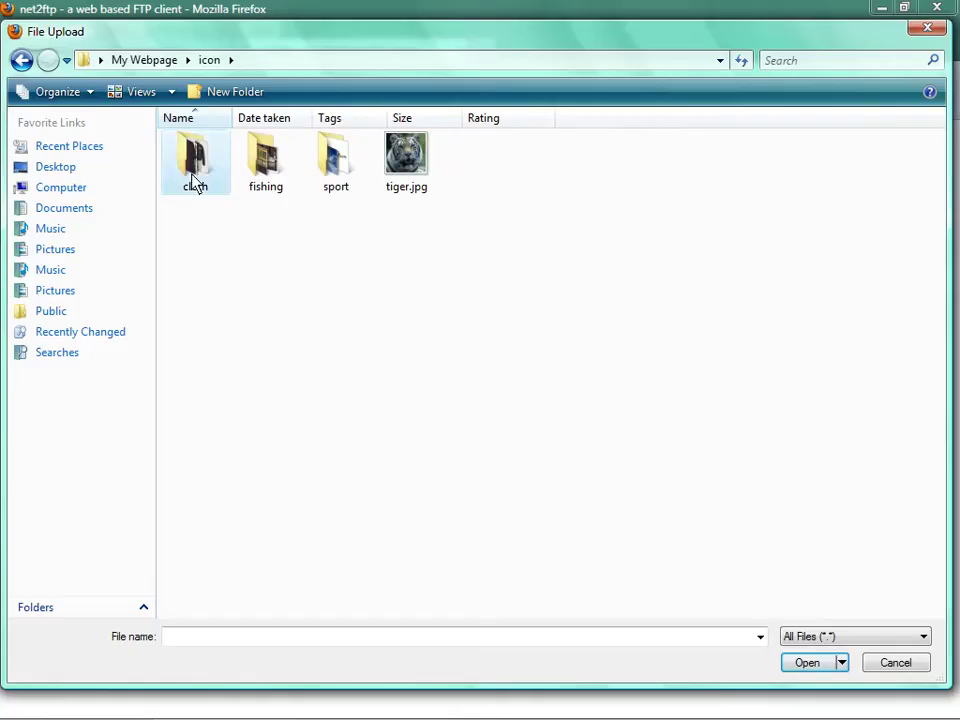
double_click(196, 182)
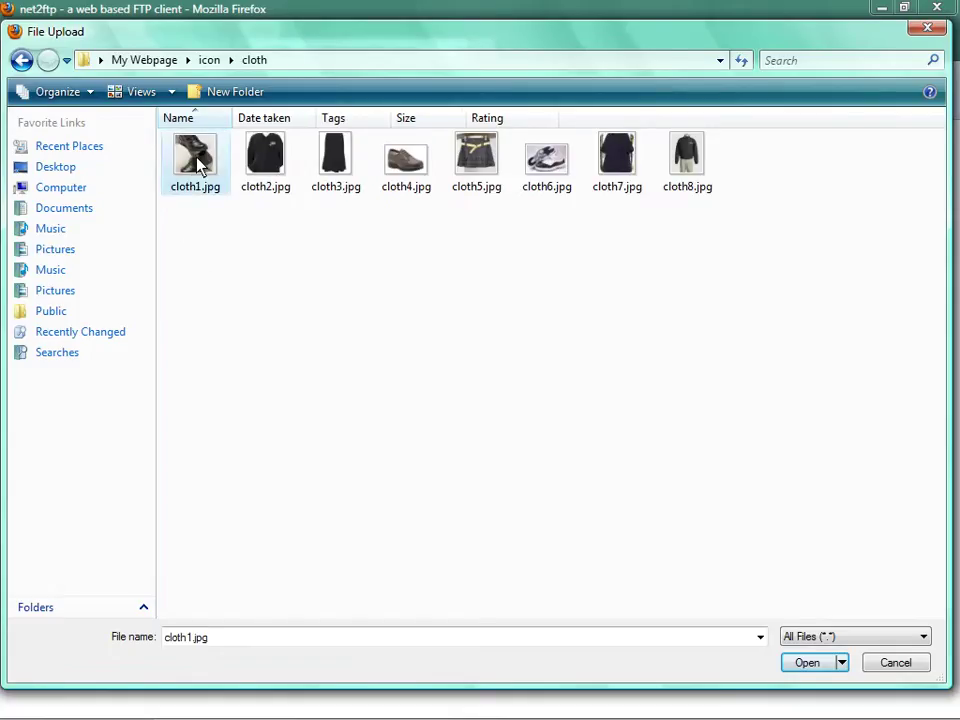
double_click(198, 165)
Step: Add cloth2.jpg, cloth3.jpg and cloth4.jpg from the local cloth folder to the upload form
click(186, 509)
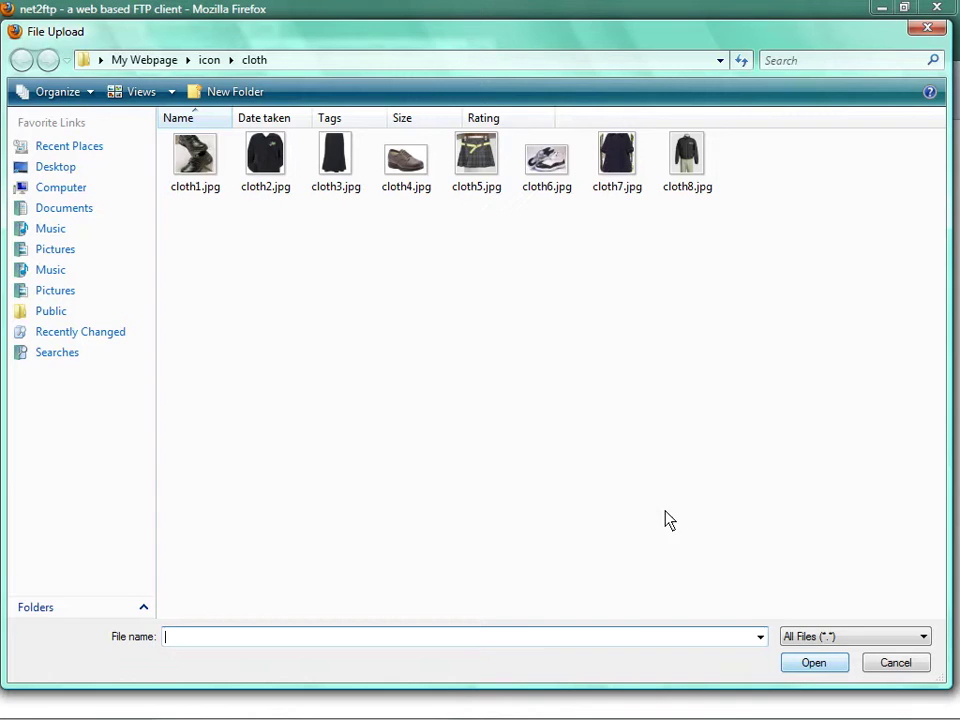
double_click(261, 175)
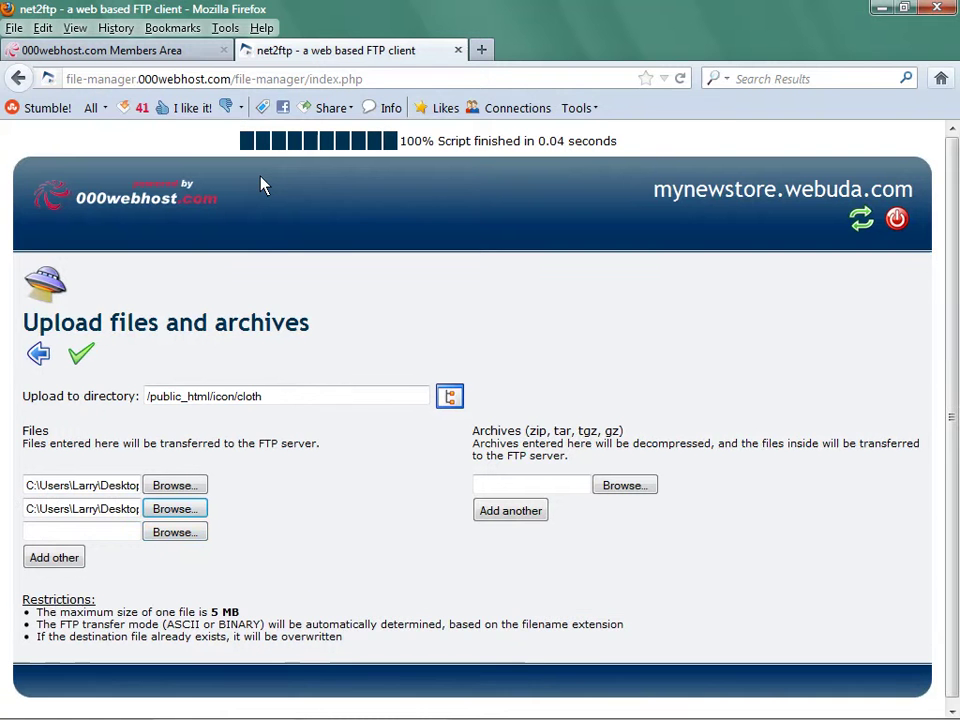
click(163, 534)
click(338, 158)
double_click(340, 160)
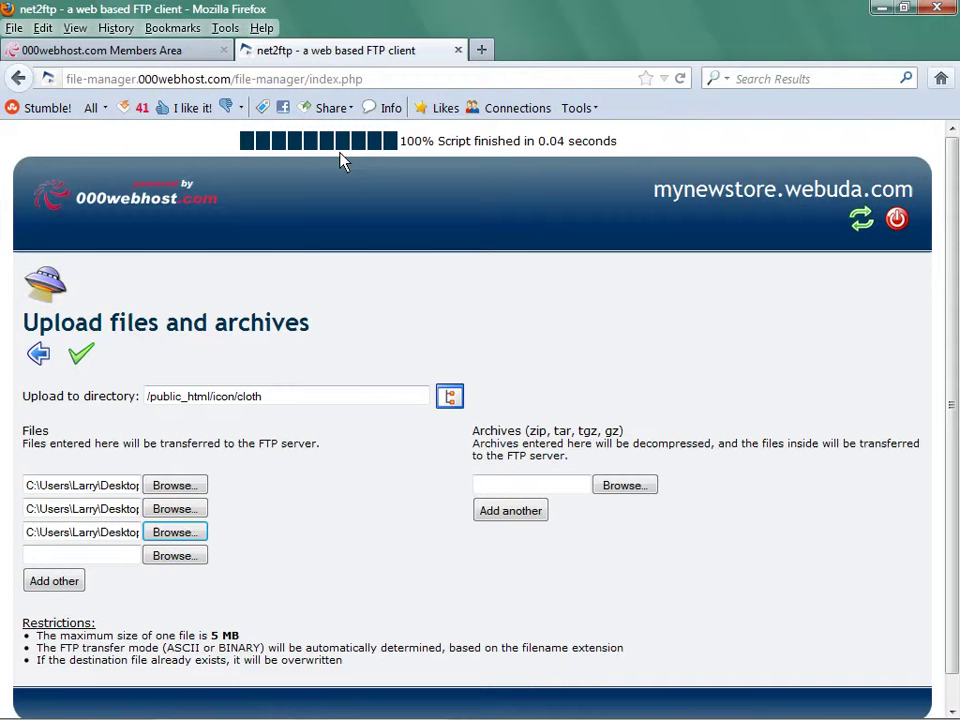
click(193, 558)
click(404, 160)
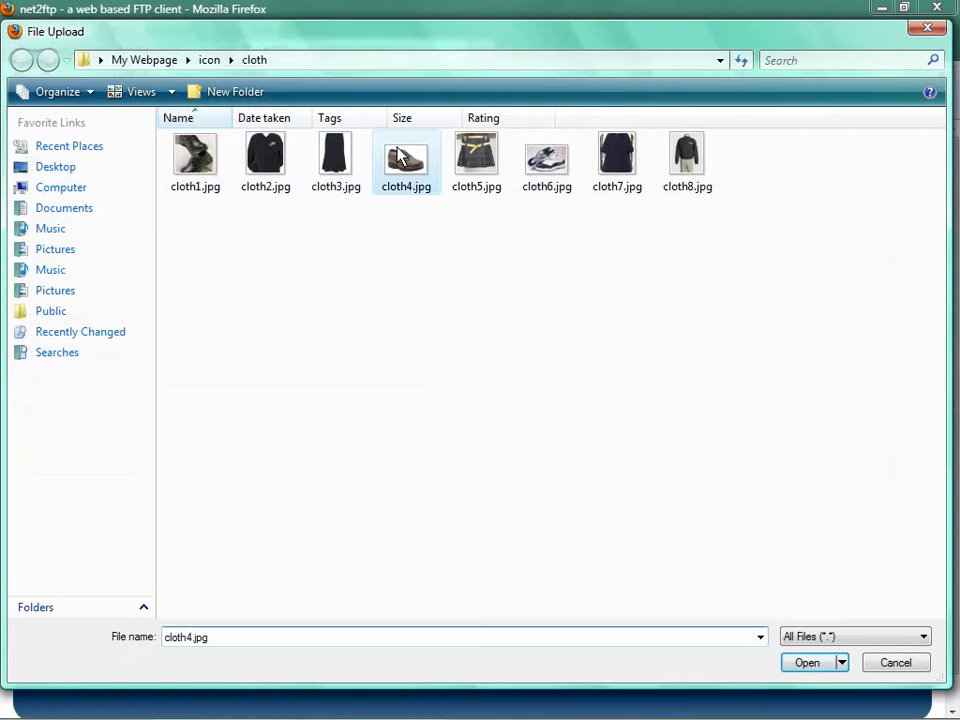
double_click(404, 160)
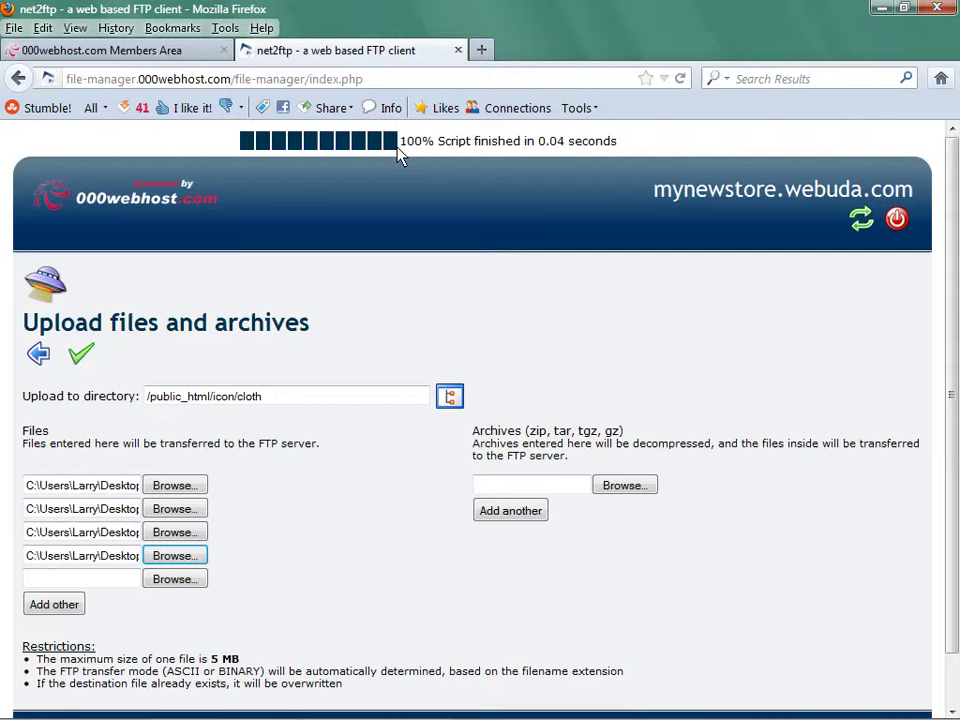
Step: Add cloth5.jpg, cloth6.jpg, cloth7.jpg and cloth8.jpg from the local cloth folder to the upload form
click(176, 582)
click(472, 155)
double_click(472, 155)
click(185, 603)
double_click(546, 158)
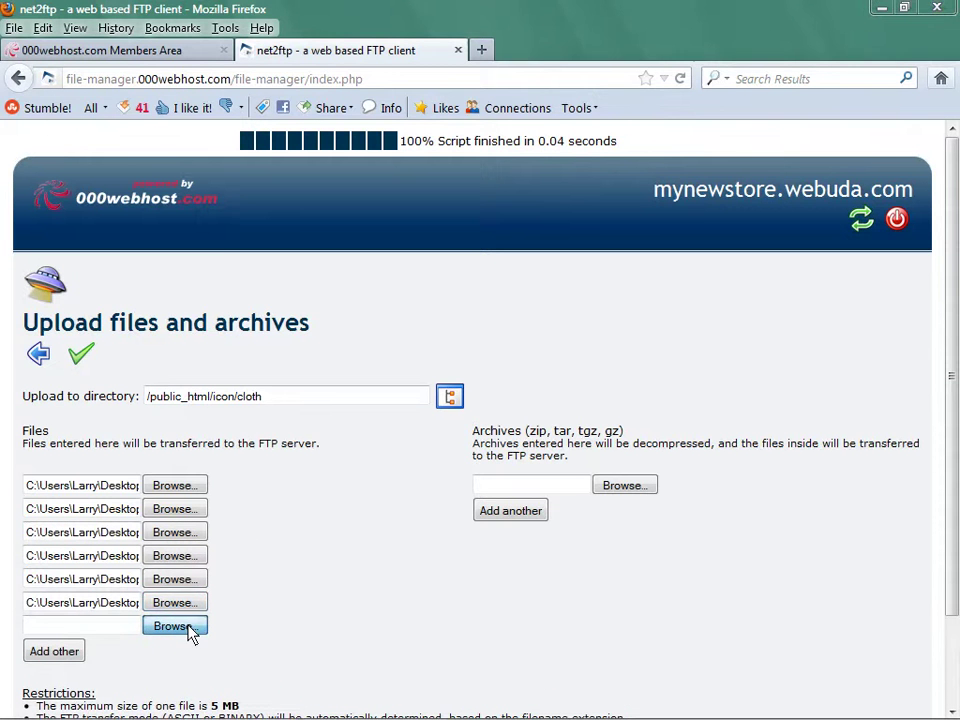
click(191, 628)
double_click(614, 160)
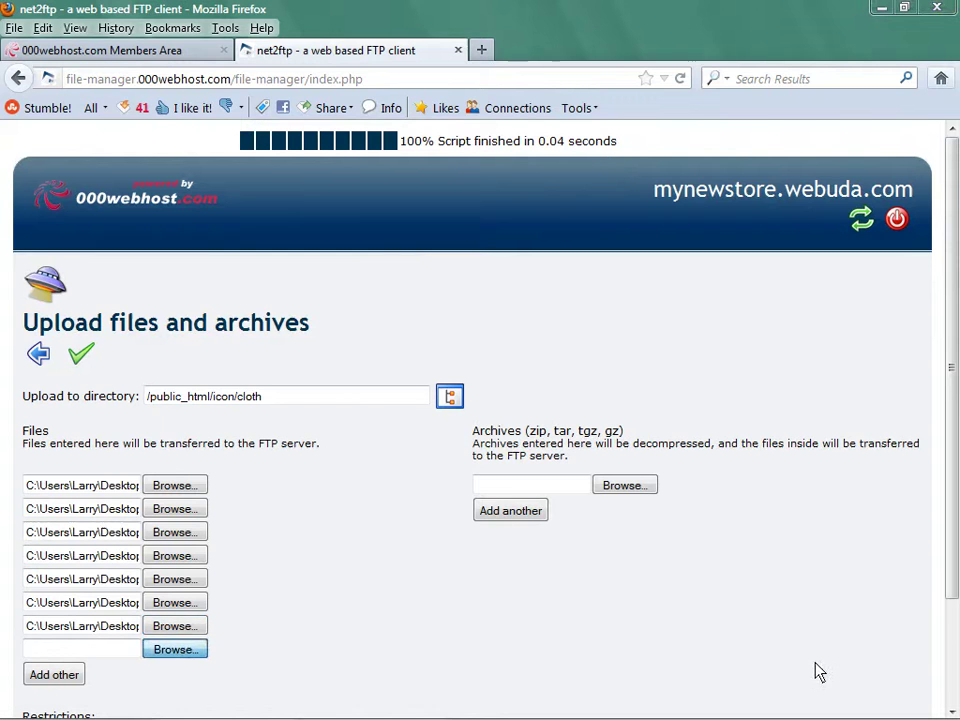
click(184, 655)
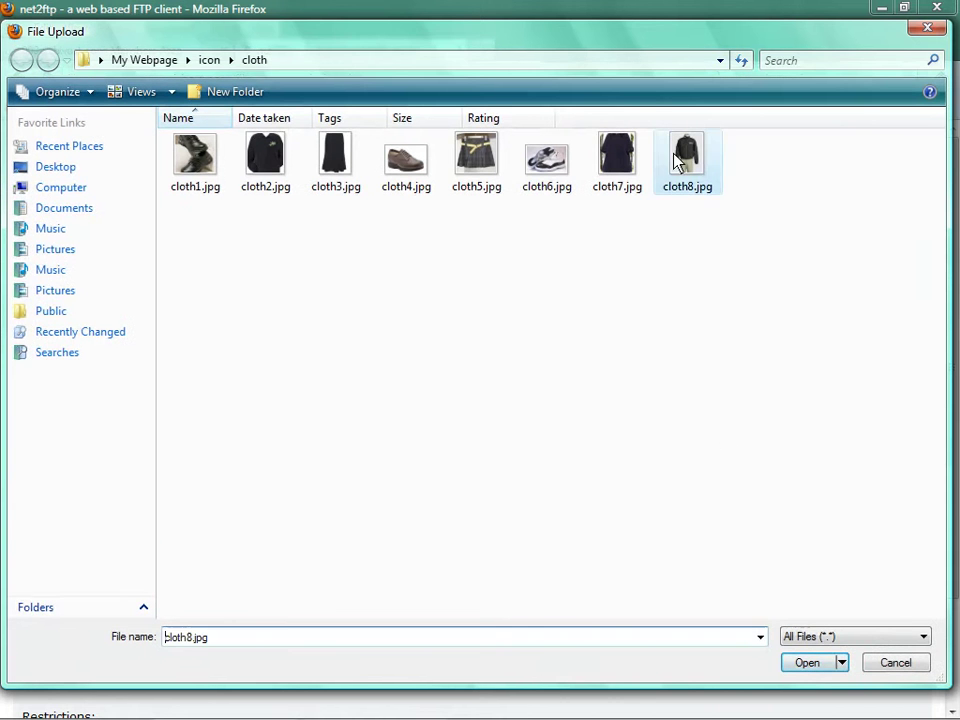
double_click(681, 162)
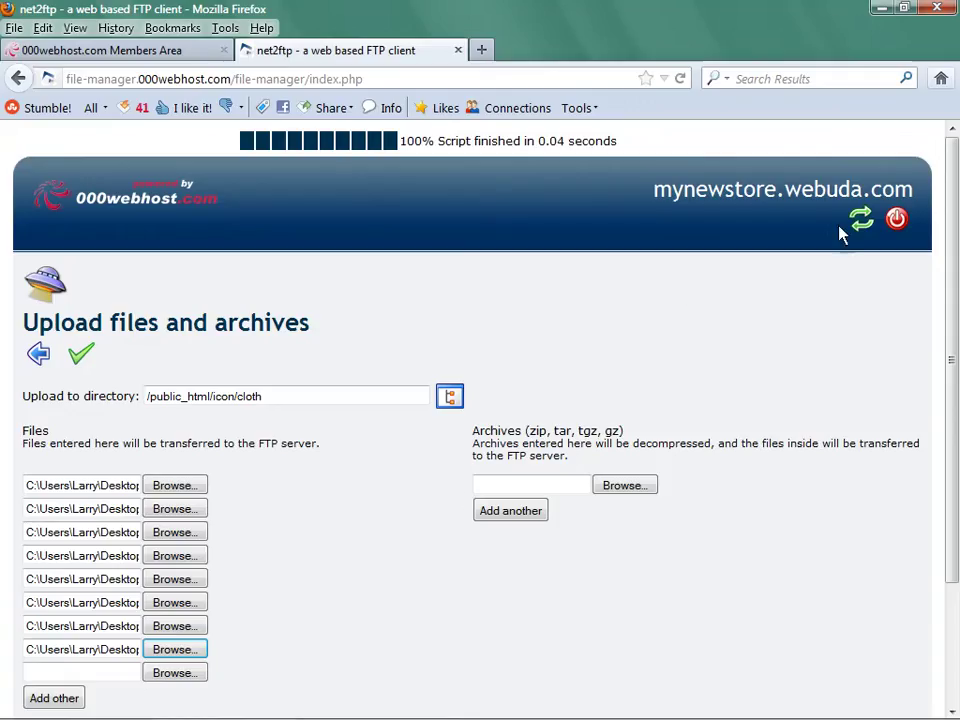
Step: Upload the eight chosen cloth images to /public_html/icon/cloth and return to that directory's listing
drag(952, 190, 957, 308)
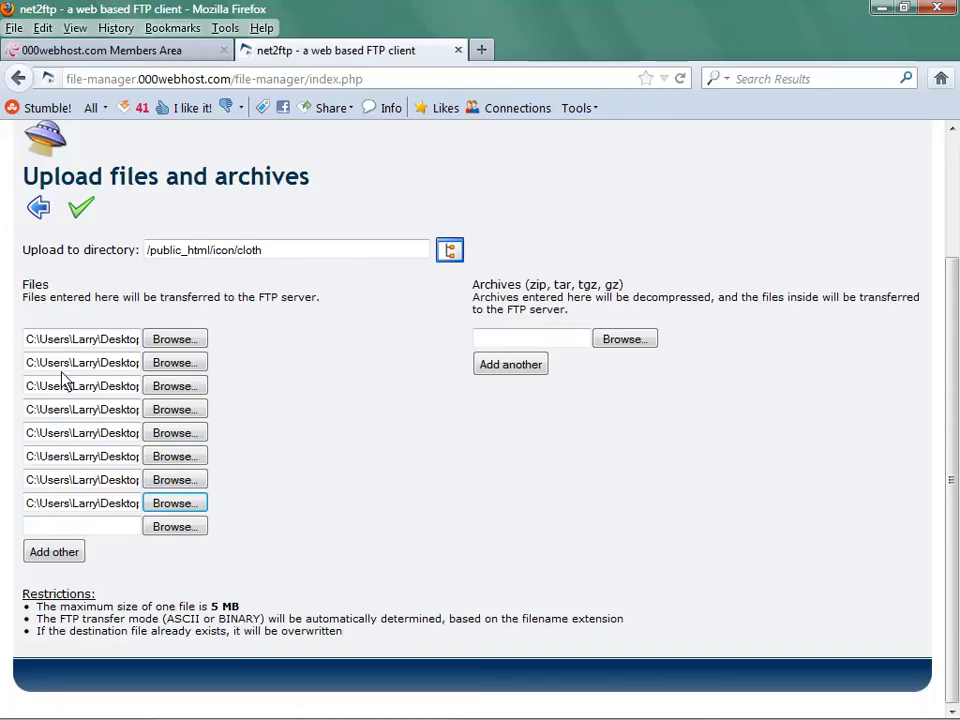
click(80, 210)
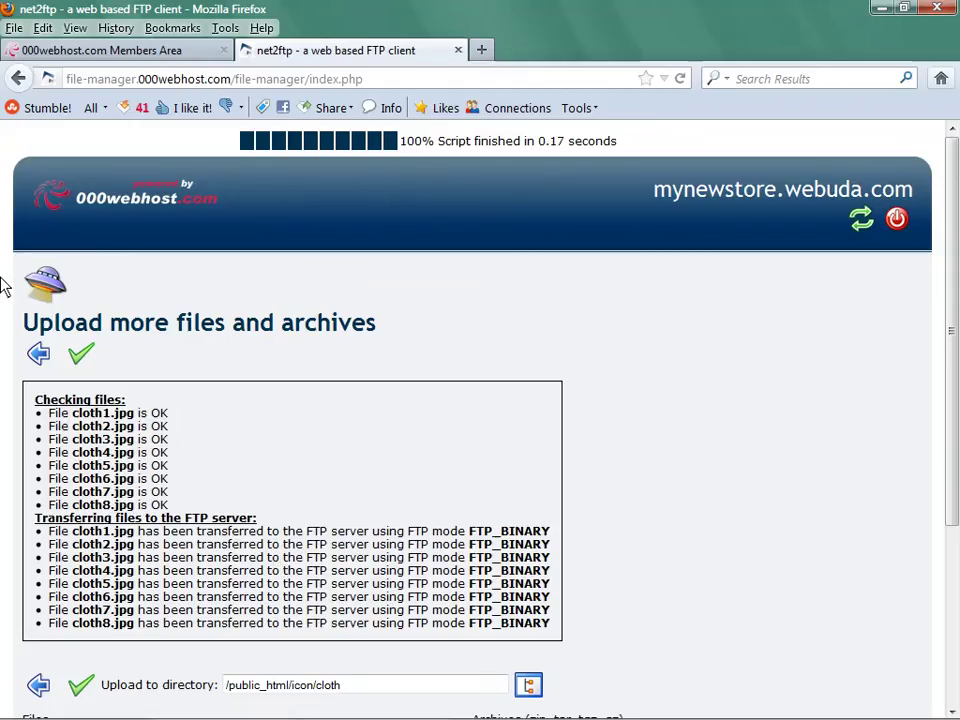
click(84, 355)
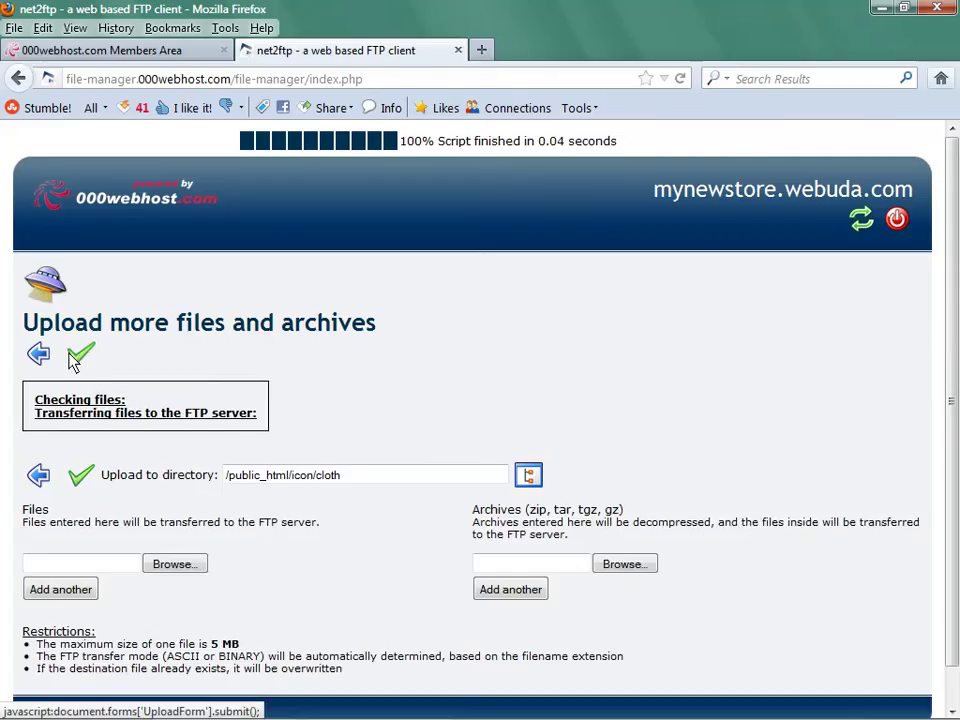
click(38, 356)
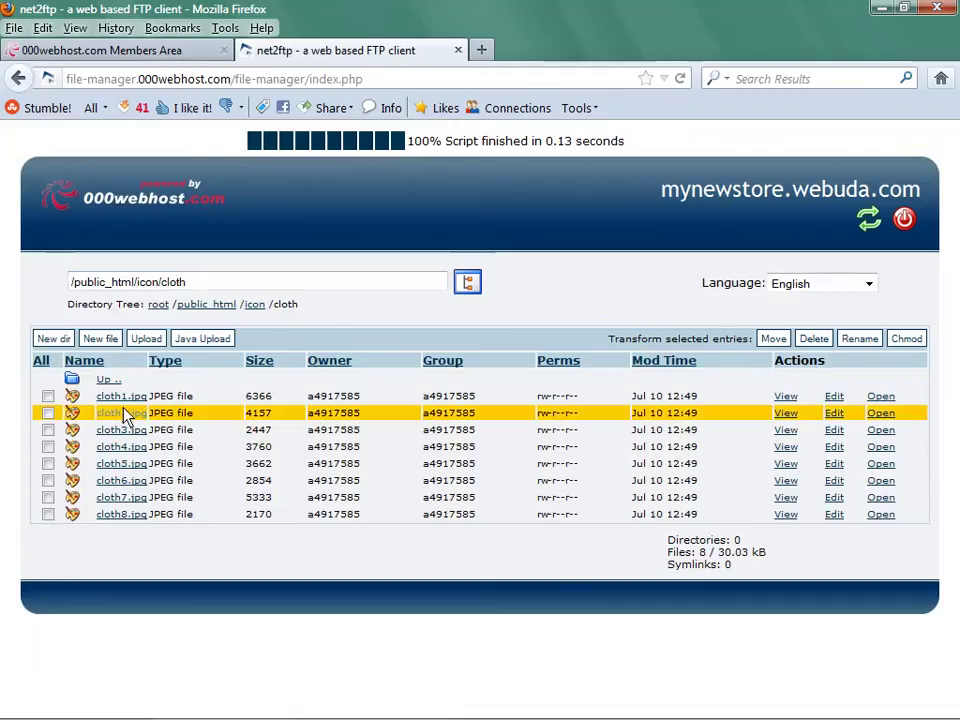
Step: Go up to /public_html/icon and open the file upload form for its fishing directory
click(76, 382)
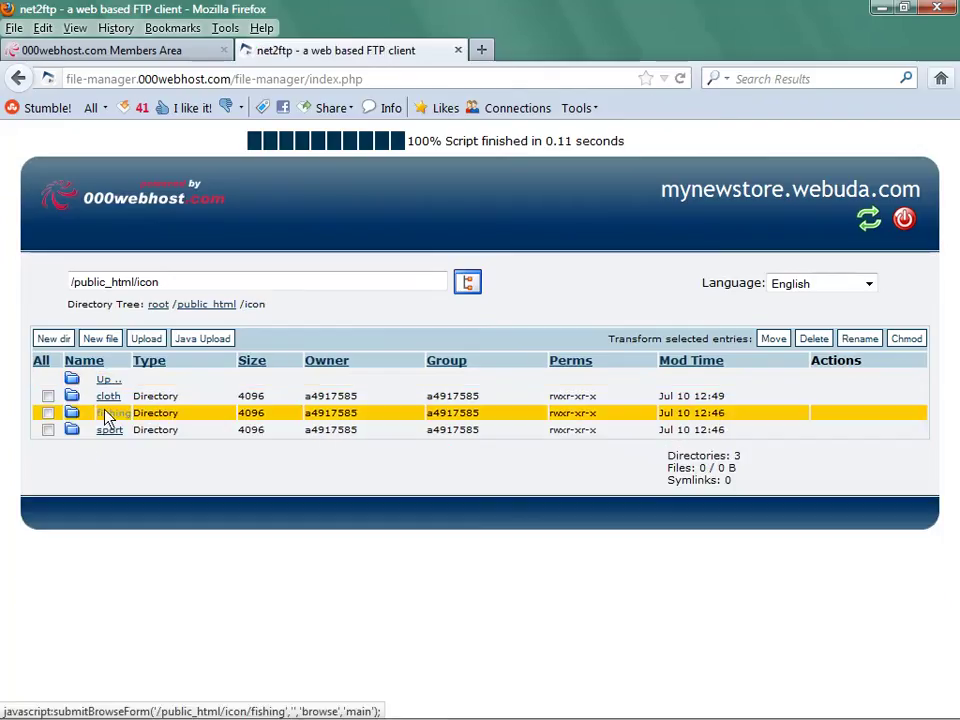
click(106, 414)
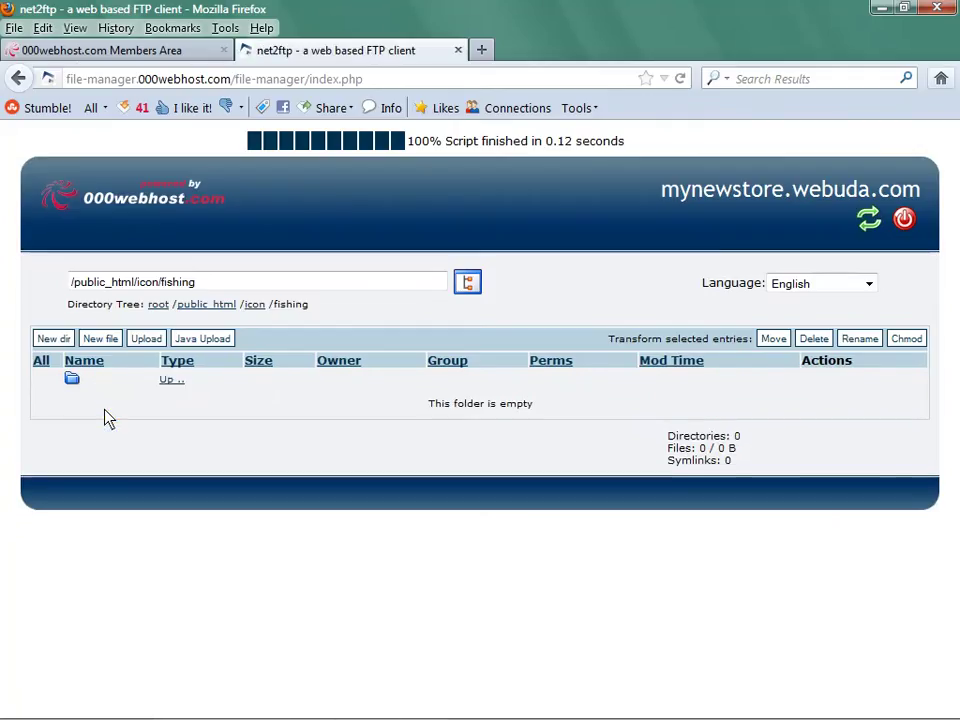
click(150, 339)
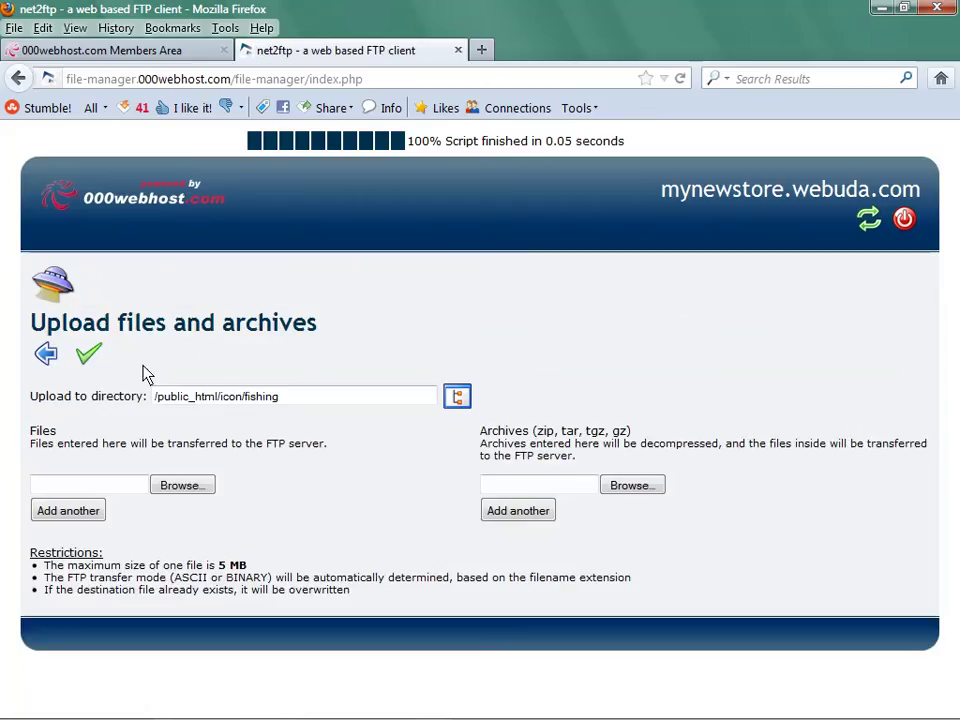
Step: Add fishing1.jpg, fishing2.jpg and fishing3.jpg from the local My Webpage/icon/fishing folder to the upload form
click(168, 486)
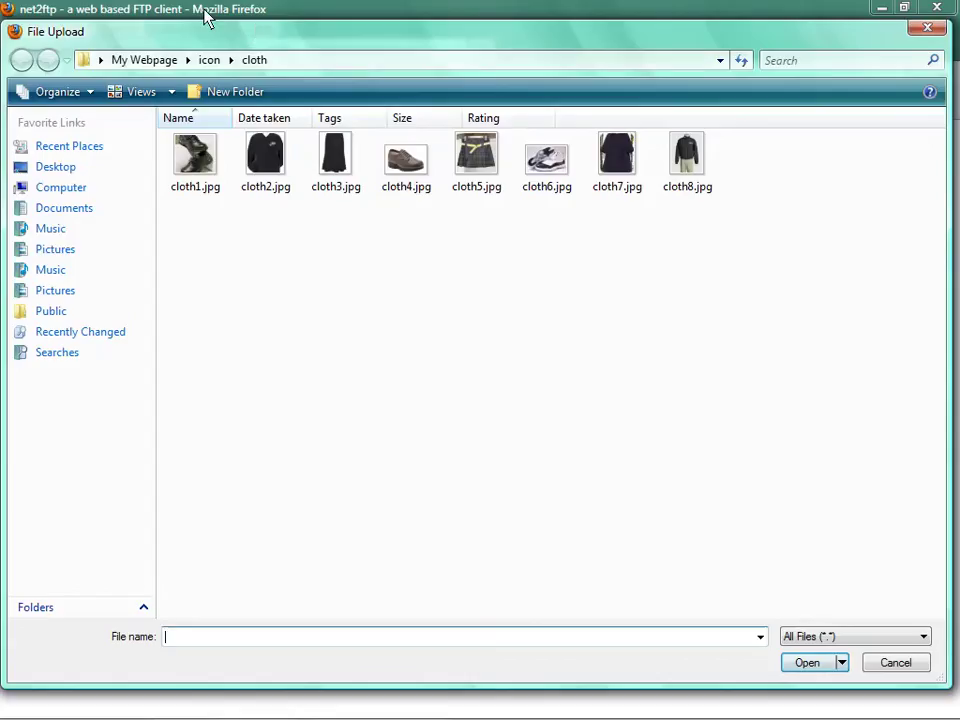
click(209, 60)
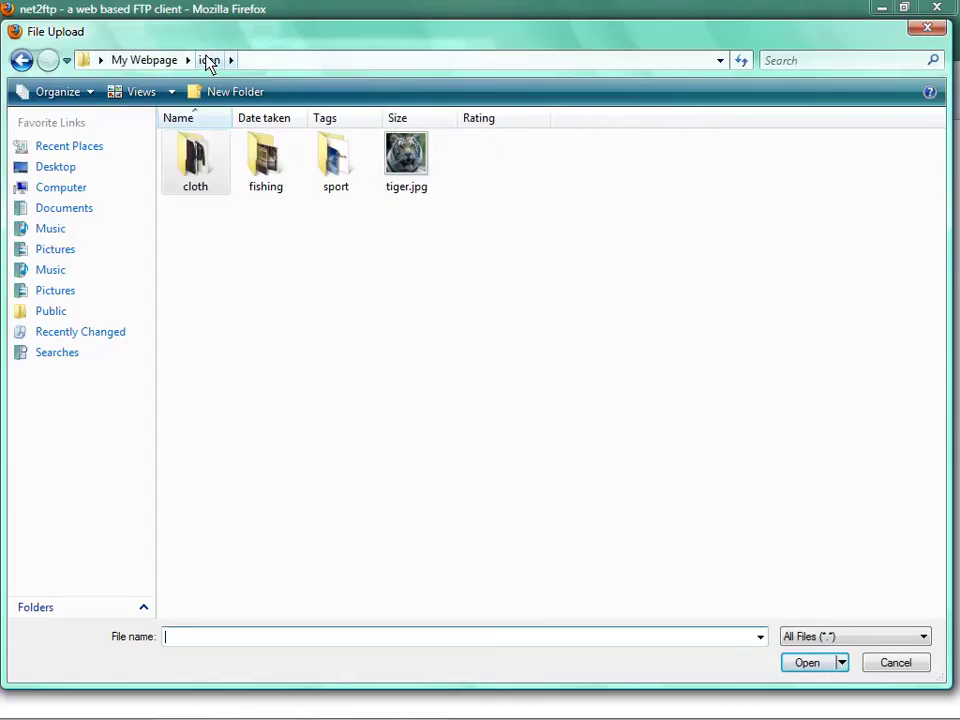
double_click(258, 171)
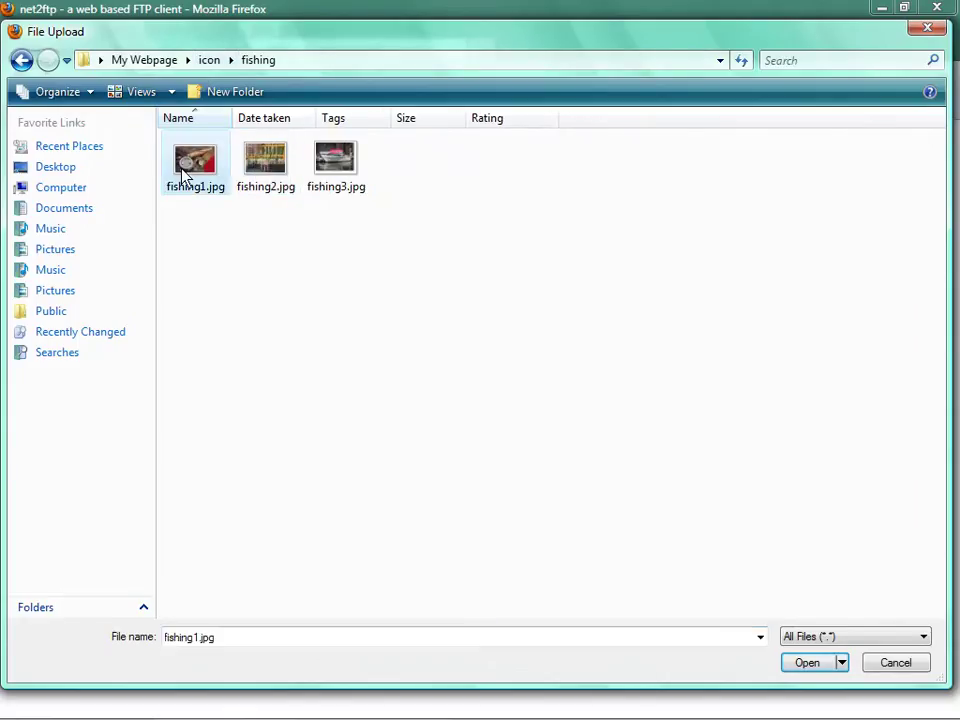
double_click(185, 165)
click(158, 511)
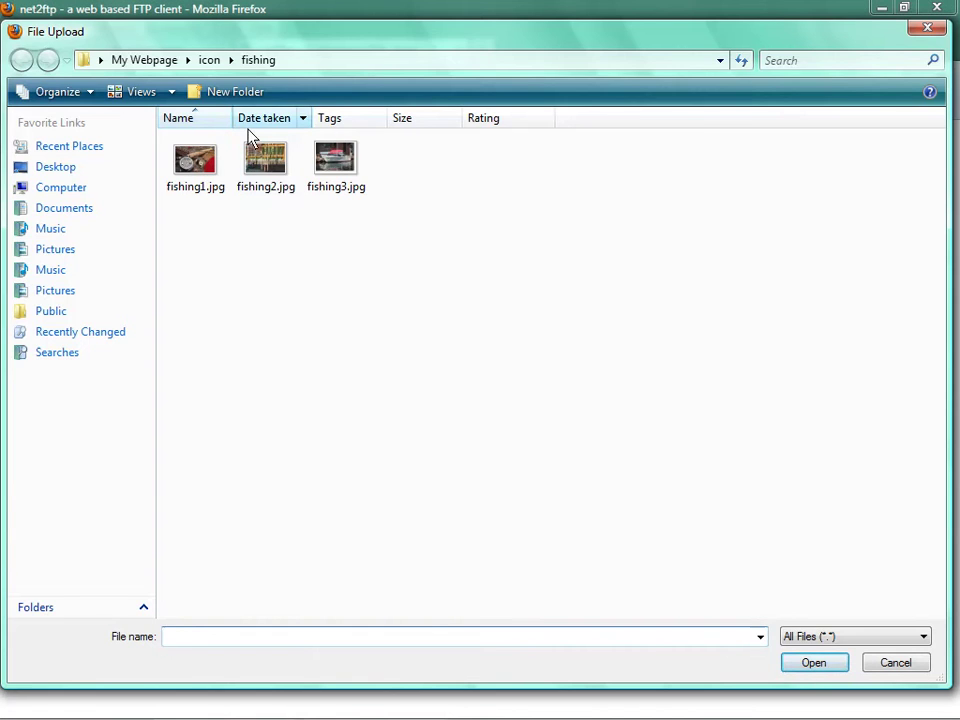
double_click(259, 169)
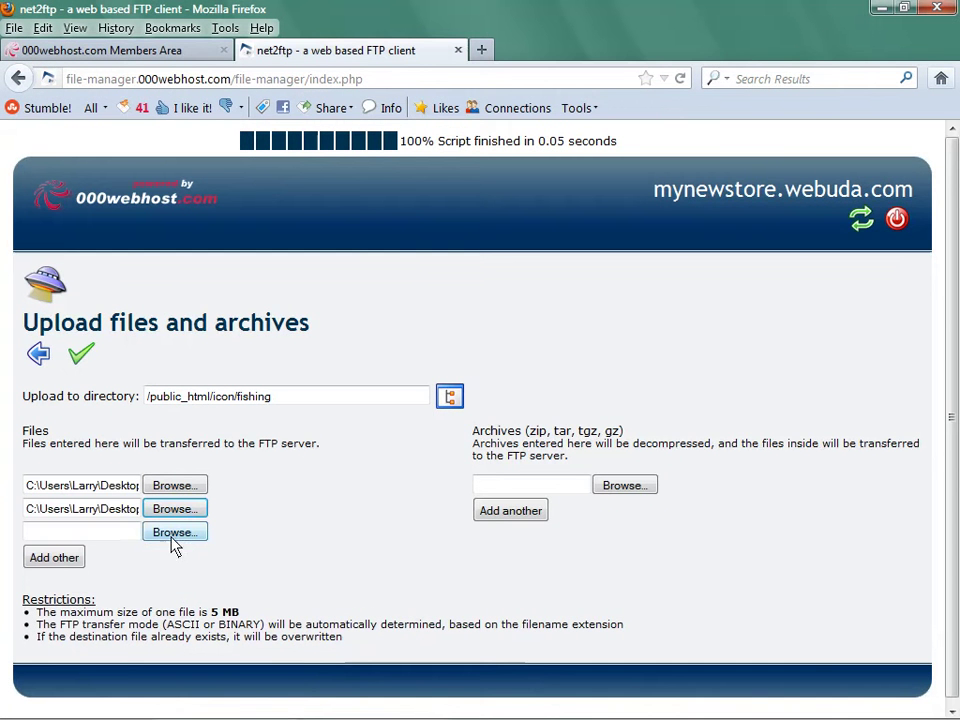
click(176, 533)
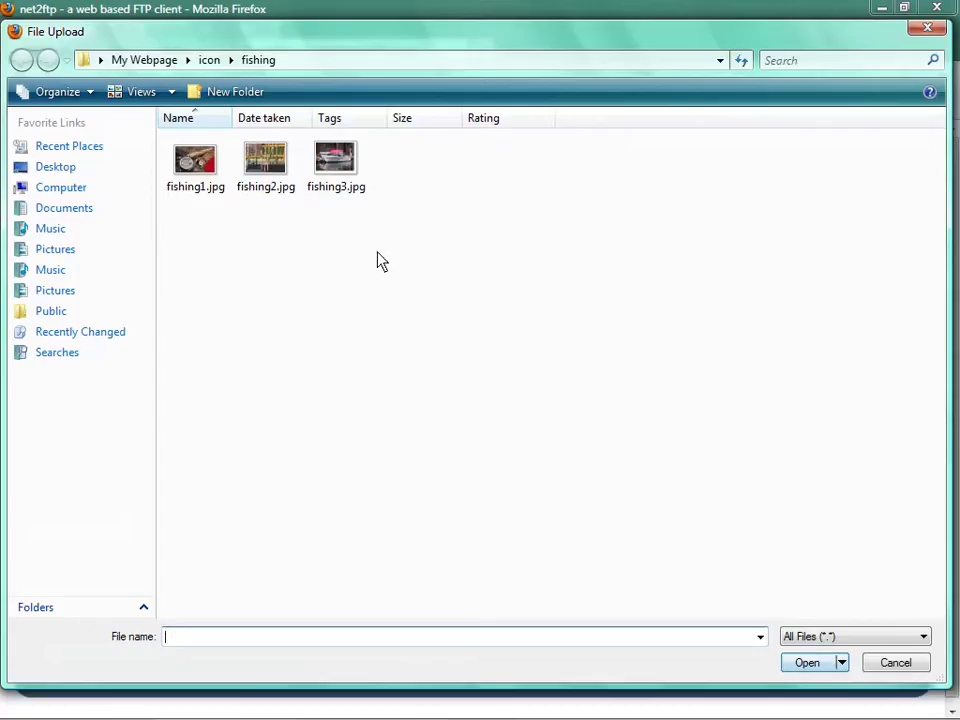
double_click(337, 162)
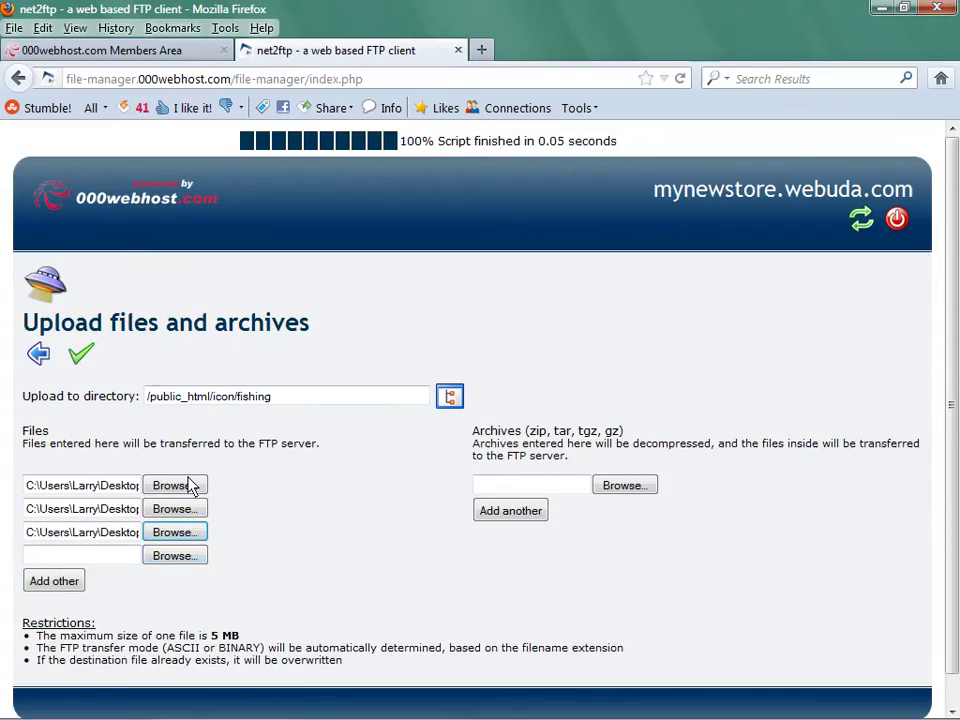
Step: Upload the three chosen fishing images to /public_html/icon/fishing and return to that directory's listing
click(84, 360)
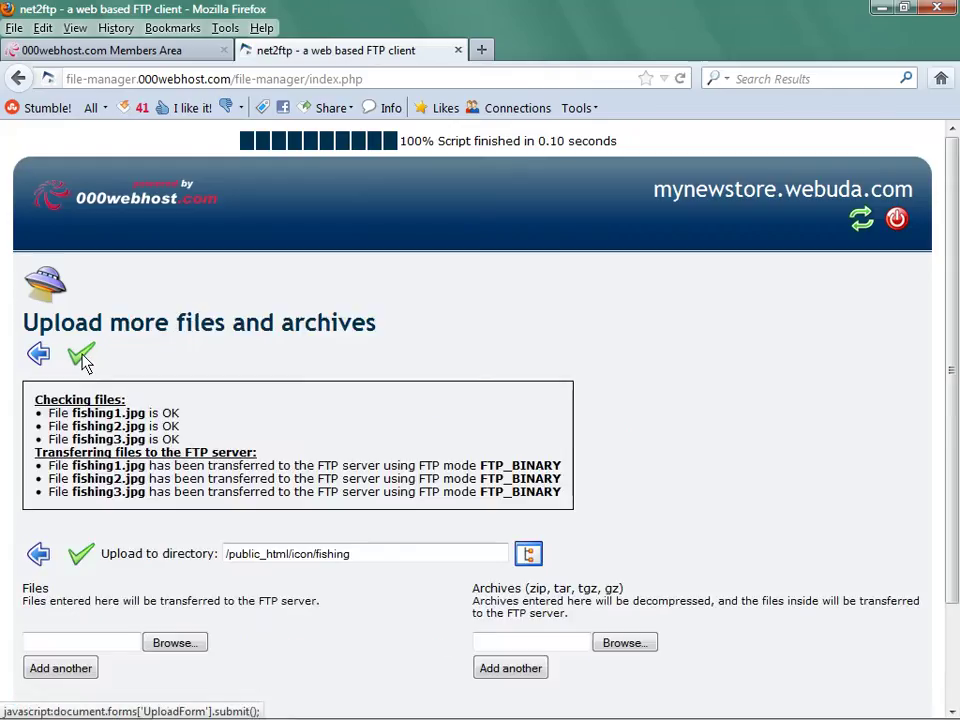
click(82, 358)
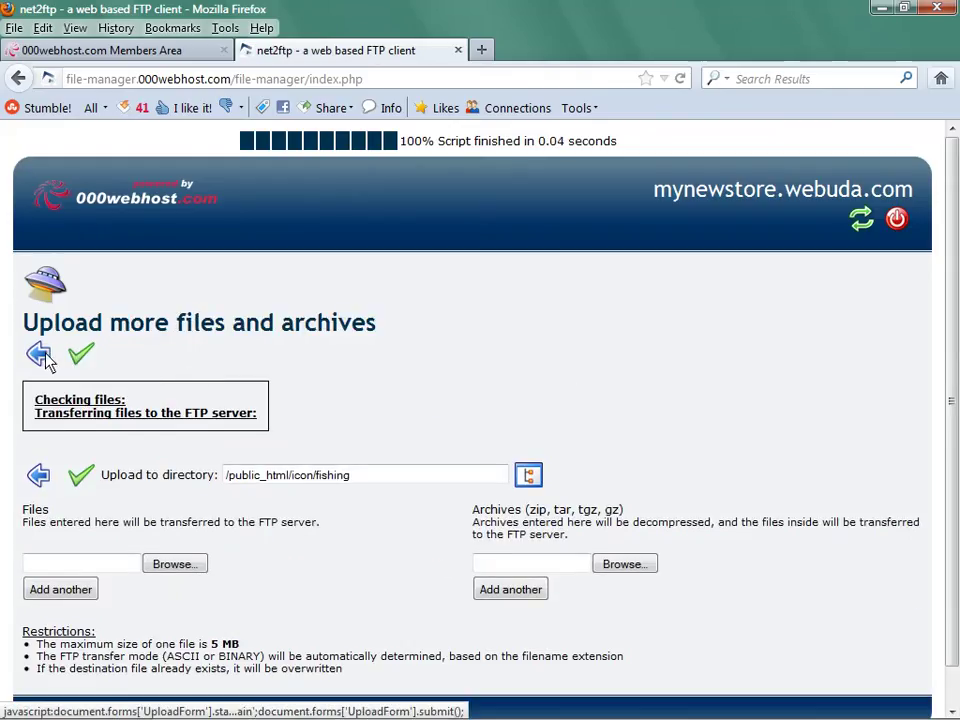
click(38, 365)
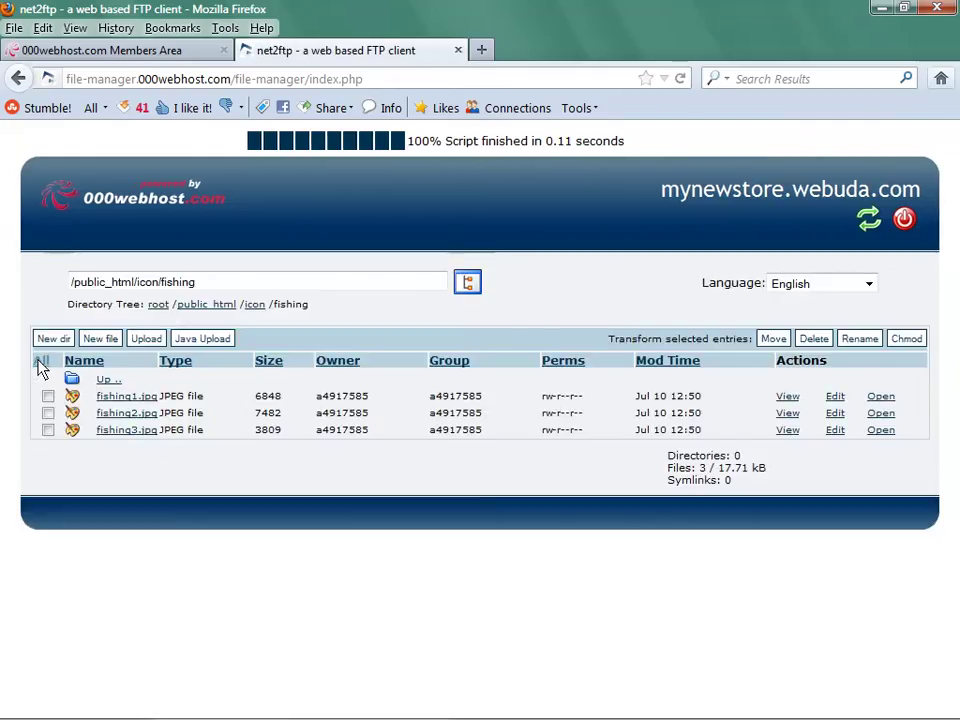
Step: Go up to /public_html/icon and open the file upload form for its sport directory
click(72, 382)
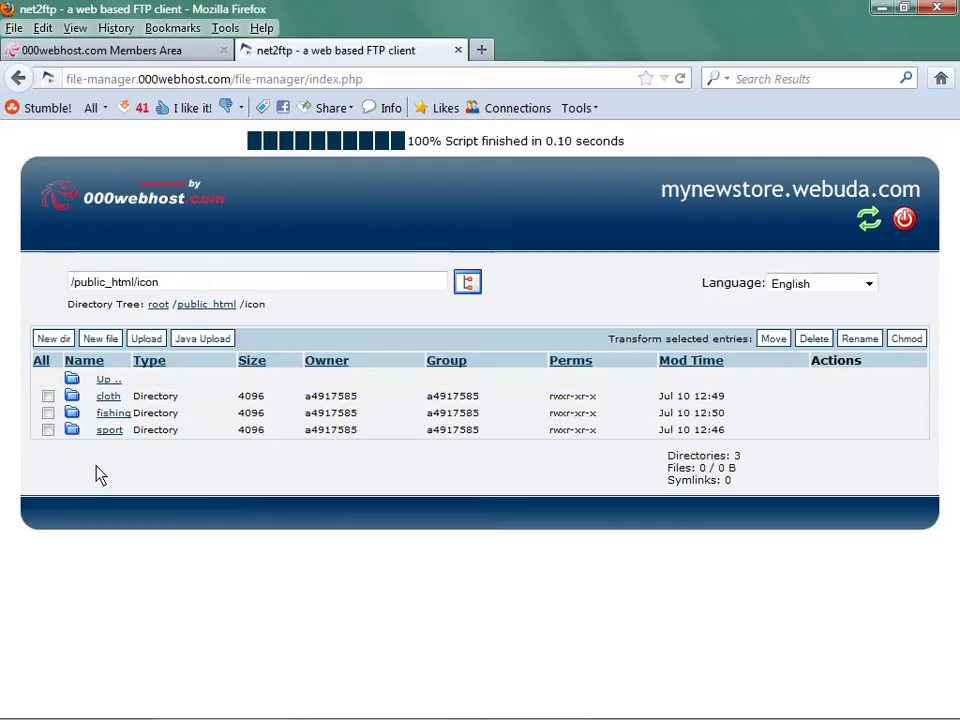
click(108, 434)
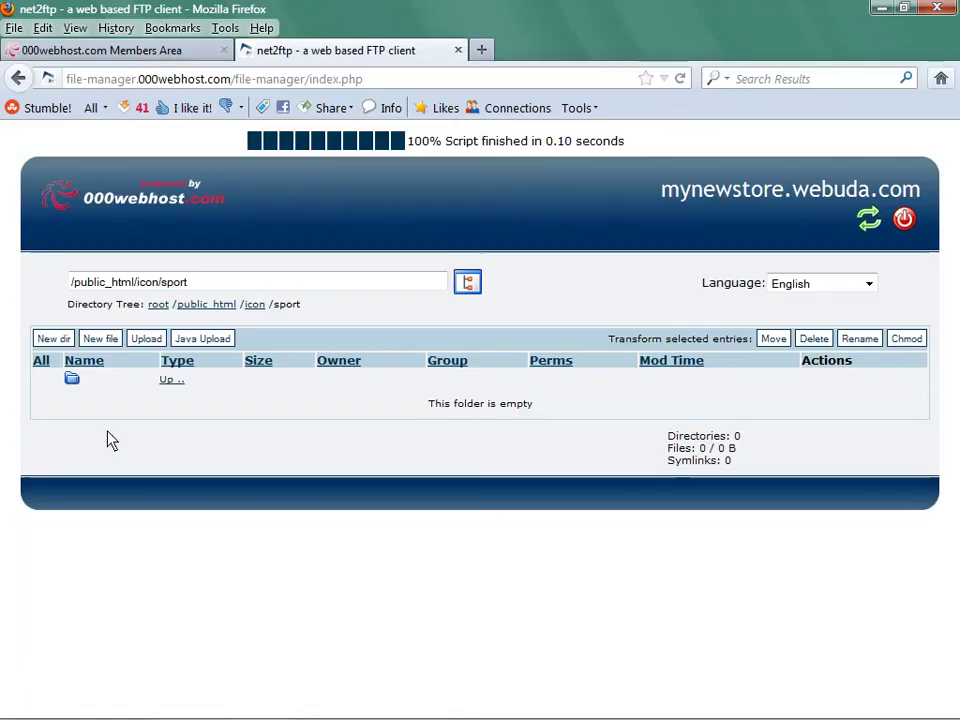
click(146, 338)
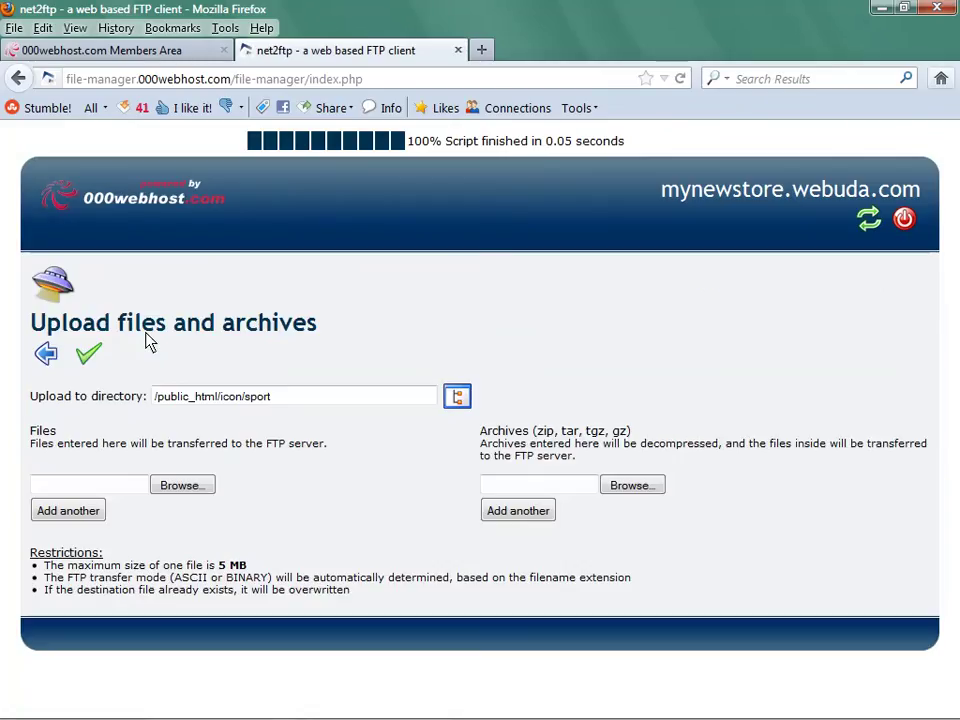
Step: Add sport1.jpg, sport2.jpg and sport3.jpg from the local My Webpage/icon/sport folder to the upload form
click(188, 487)
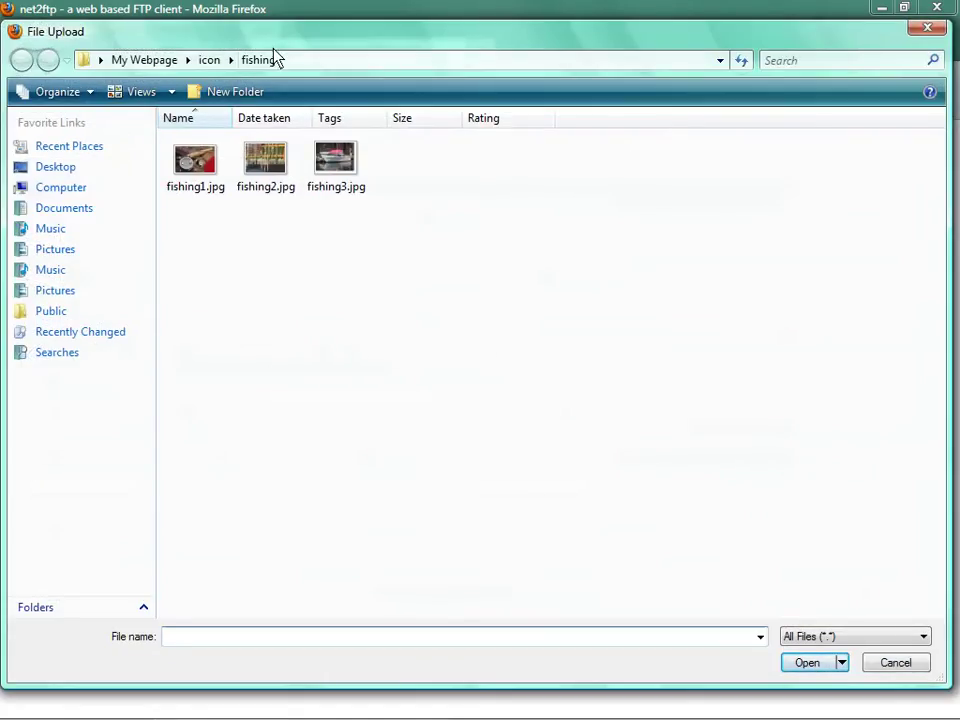
click(210, 61)
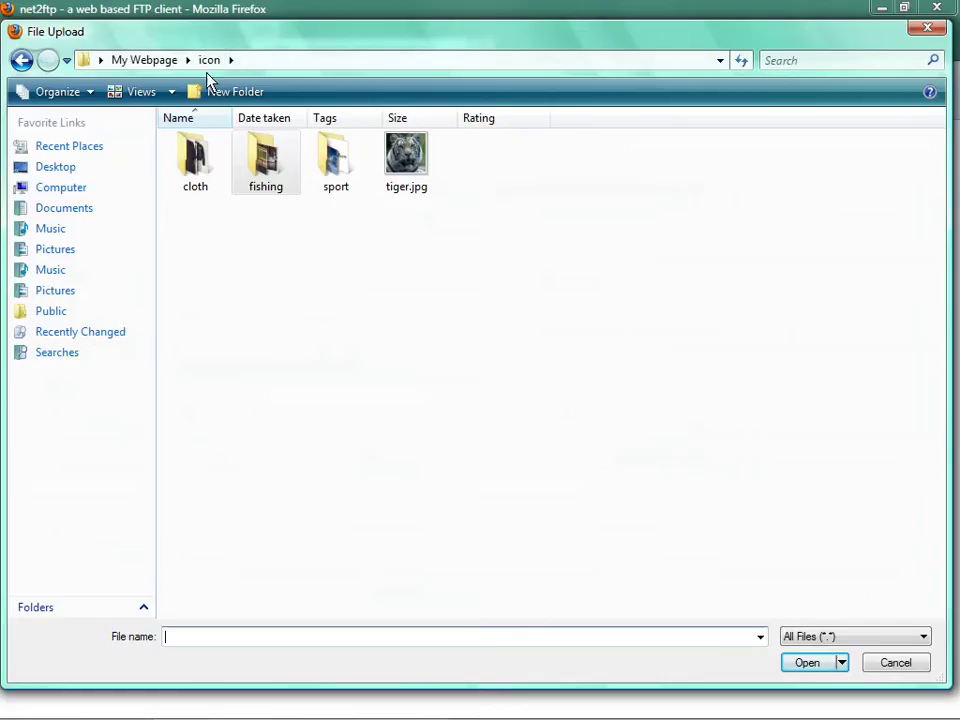
double_click(353, 152)
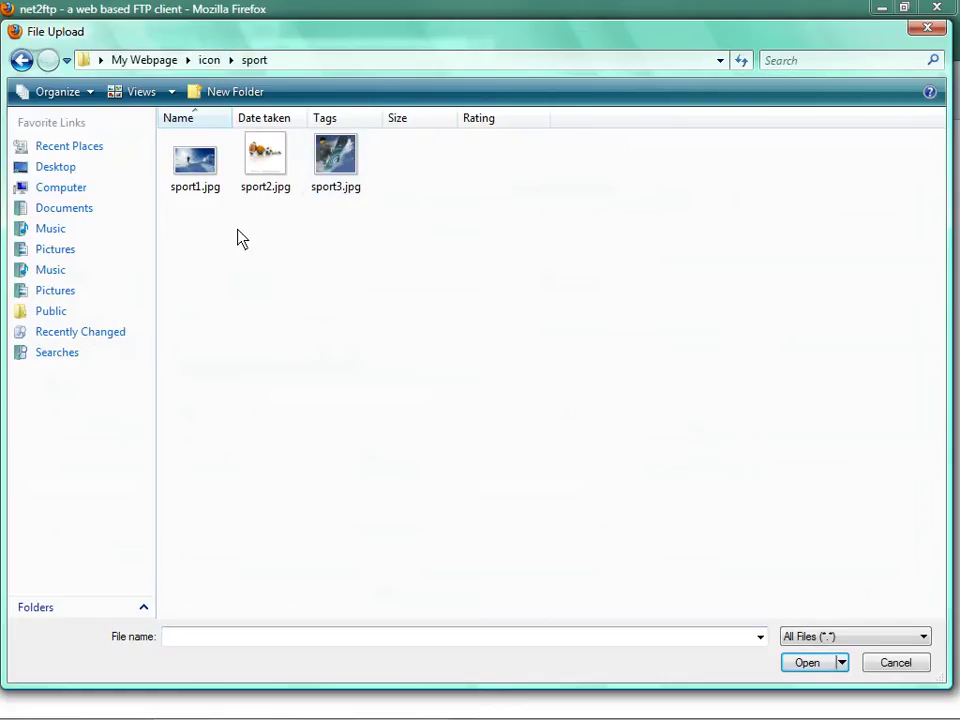
double_click(184, 180)
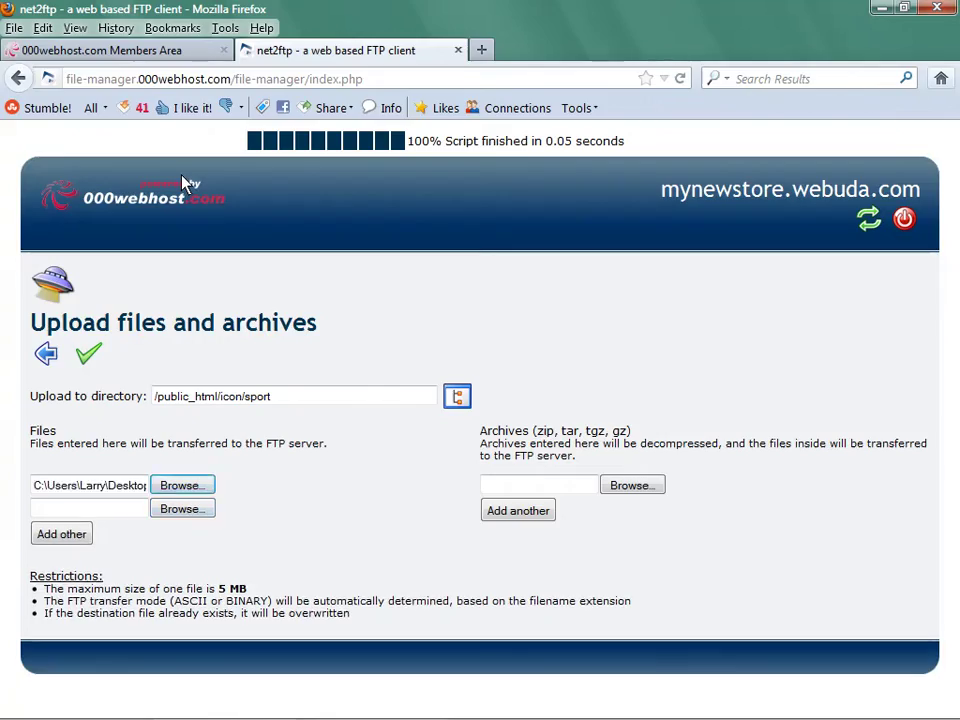
click(170, 512)
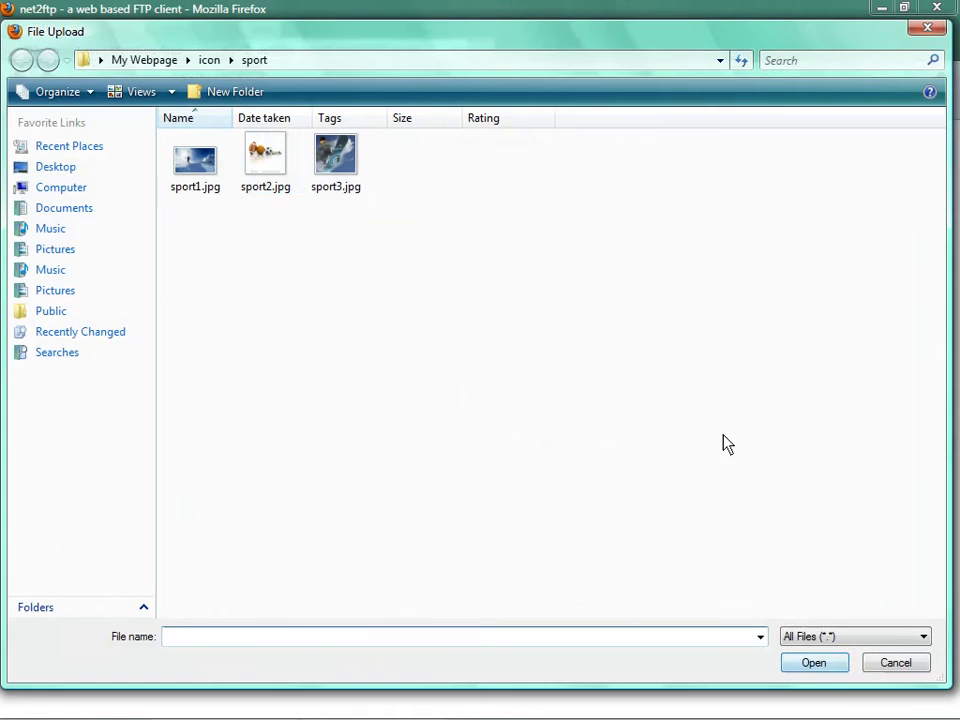
click(278, 161)
double_click(278, 161)
click(190, 536)
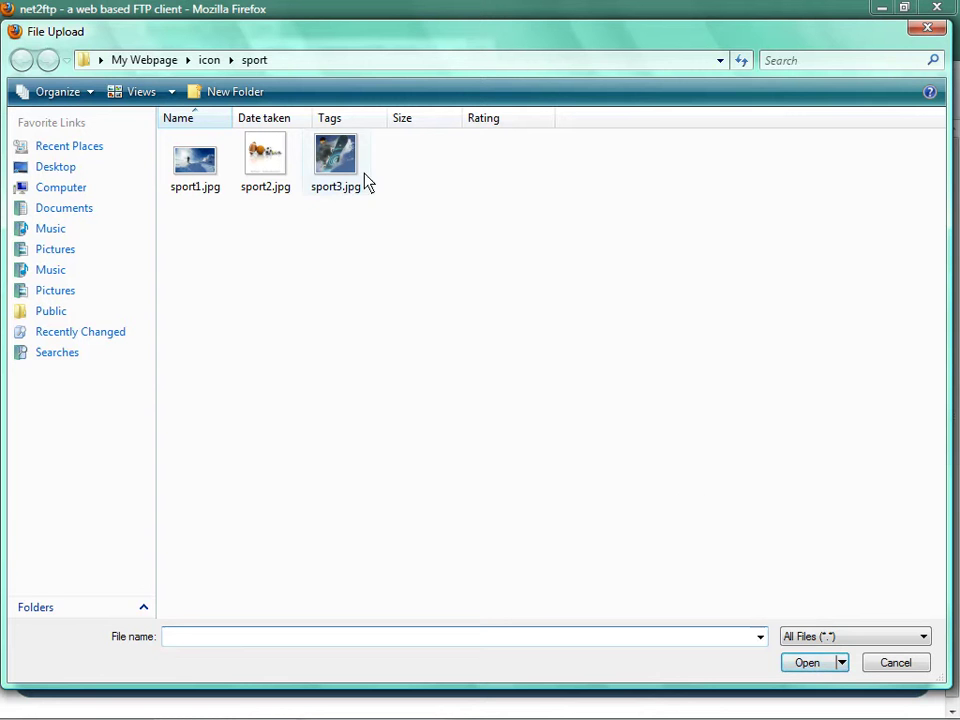
double_click(335, 168)
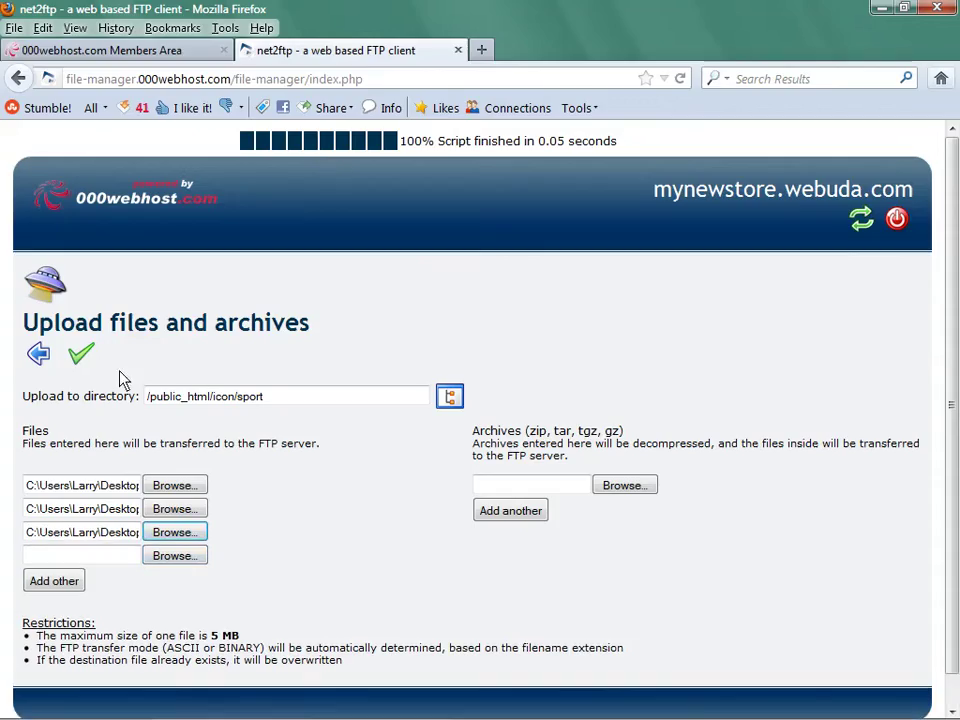
Step: Upload the three chosen sport images to /public_html/icon/sport and return to that directory's listing
click(79, 358)
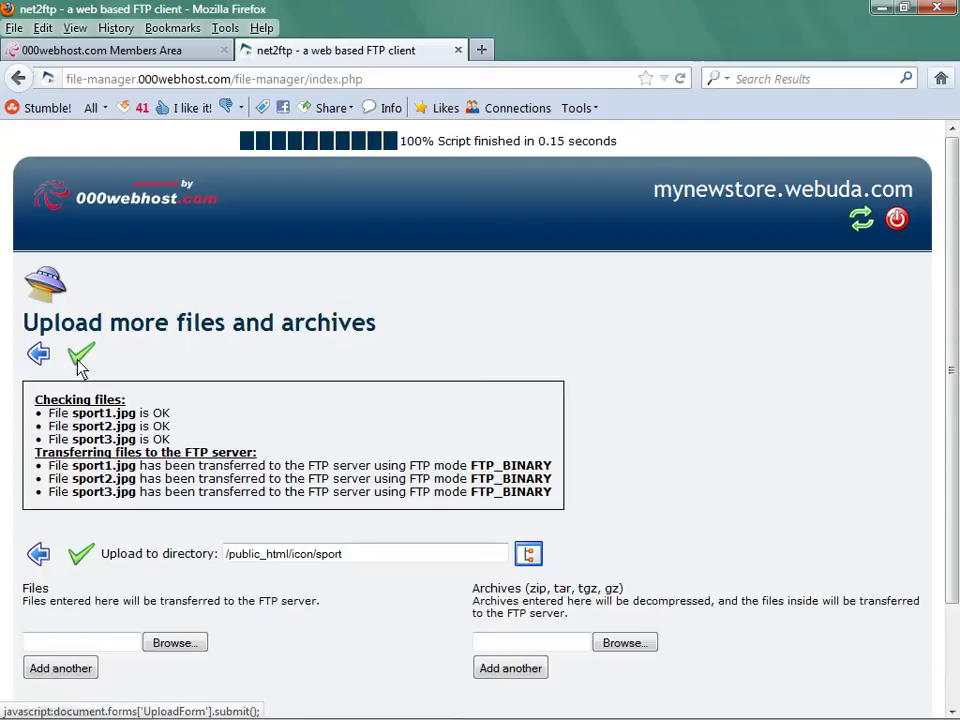
click(79, 362)
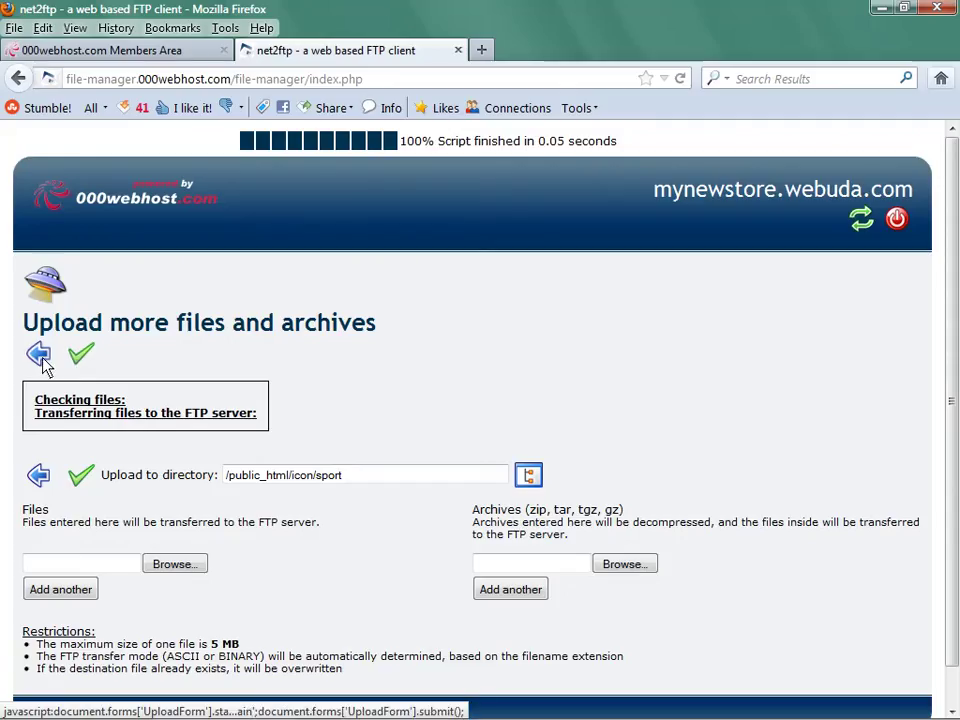
click(41, 360)
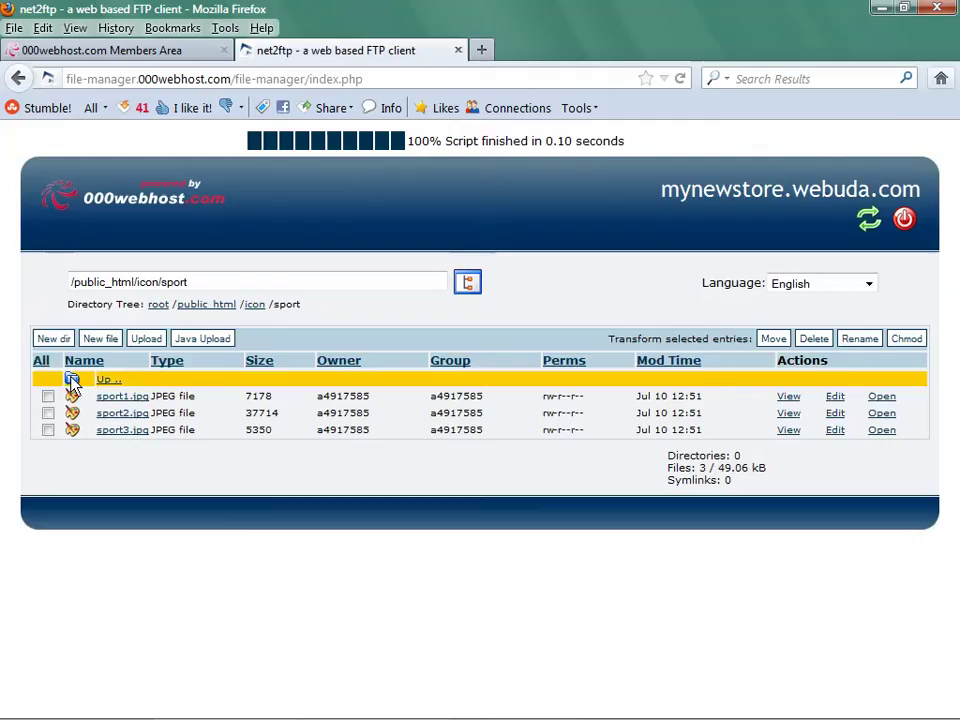
Step: Go up two levels to /public_html and open its file upload form
click(72, 380)
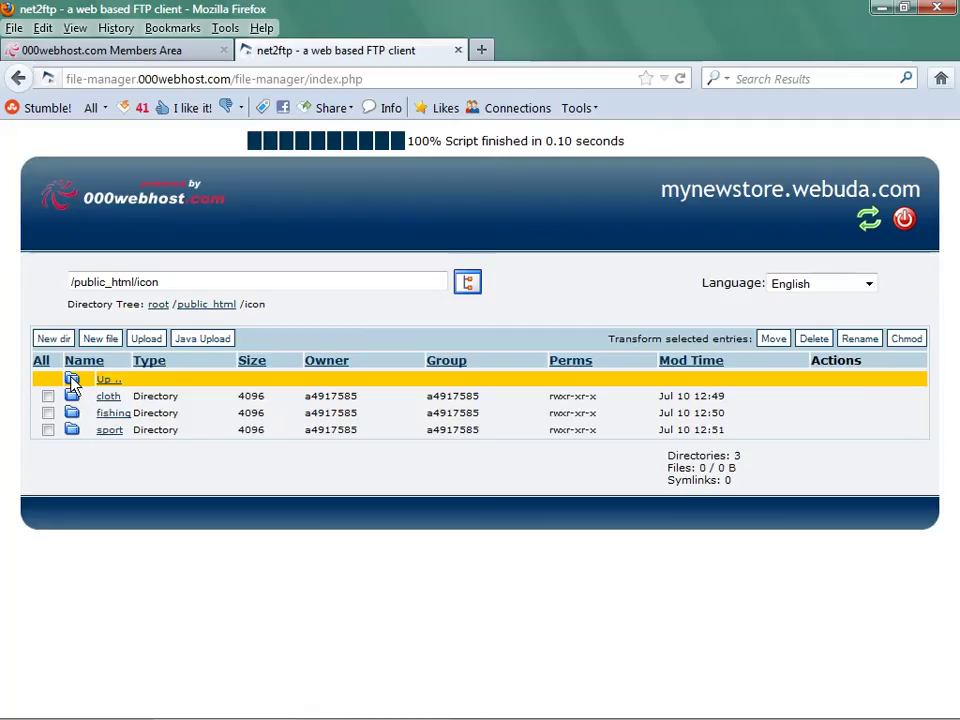
click(72, 380)
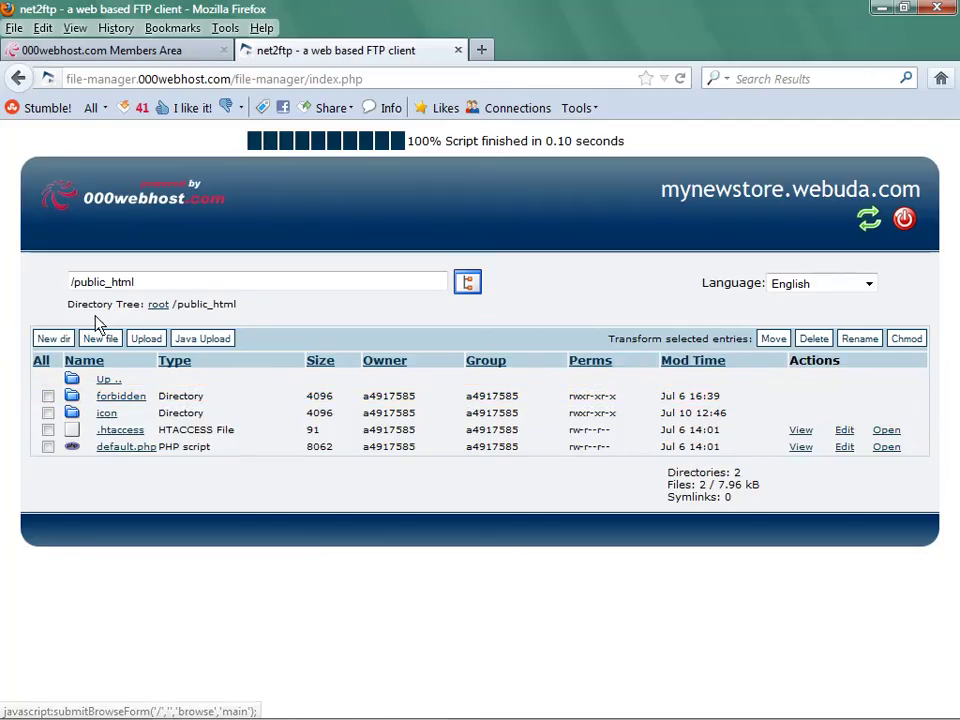
click(141, 345)
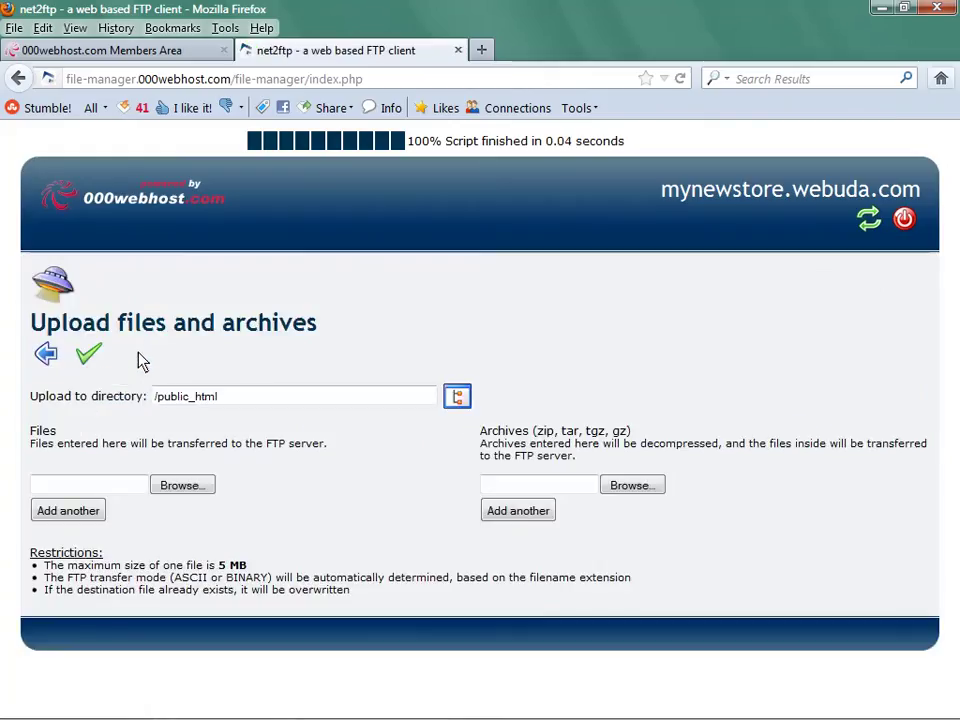
Step: Add fishing.html and style.css from the local My Webpage folder to the /public_html upload form
click(176, 487)
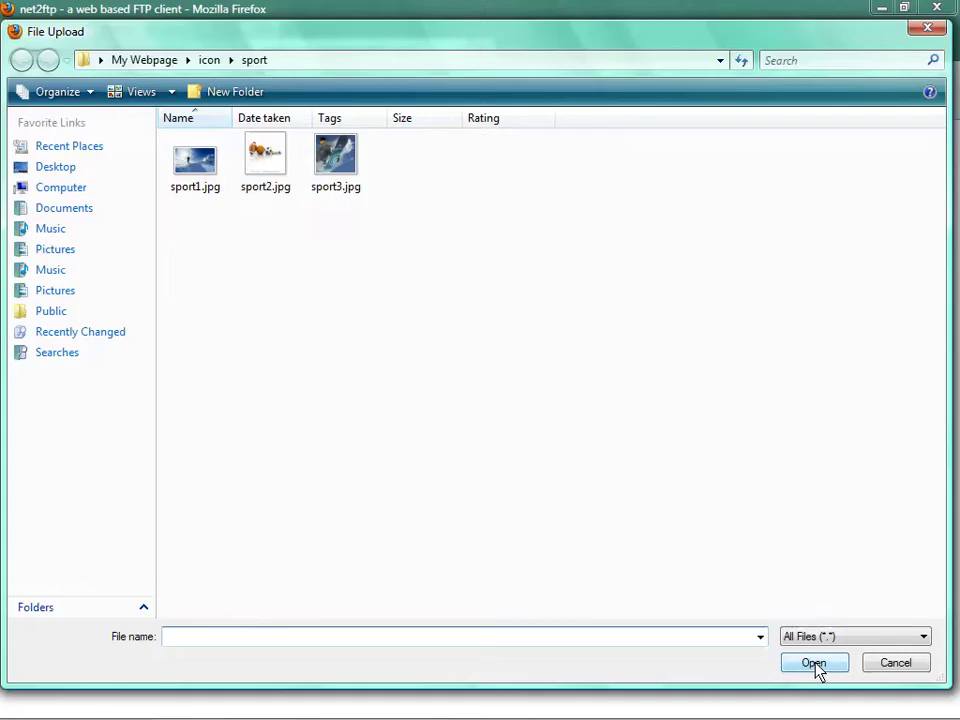
click(208, 62)
click(148, 60)
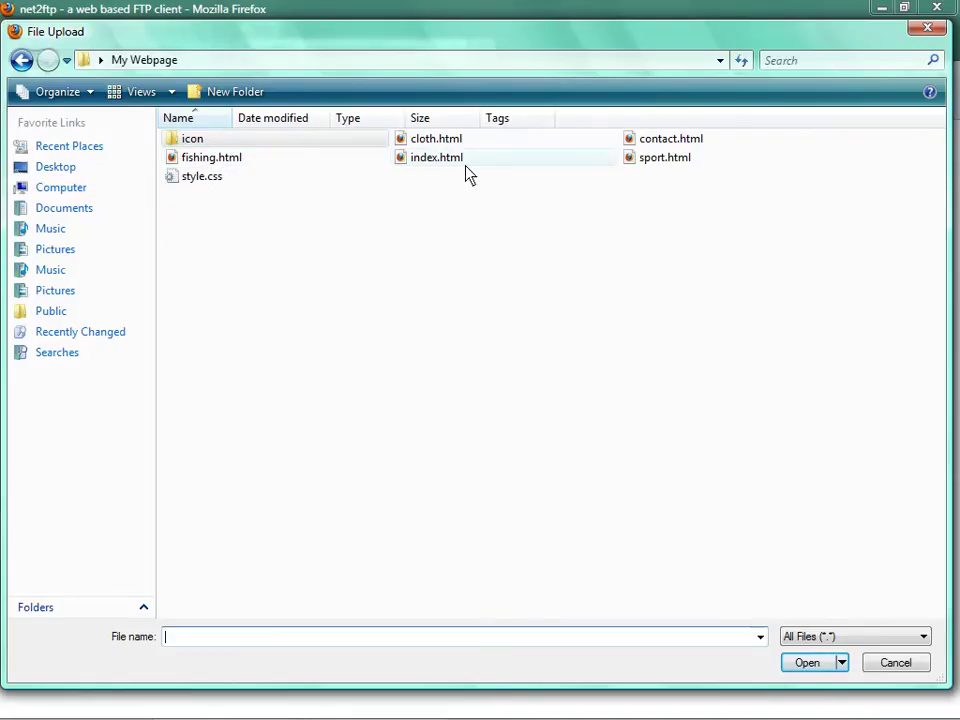
double_click(210, 160)
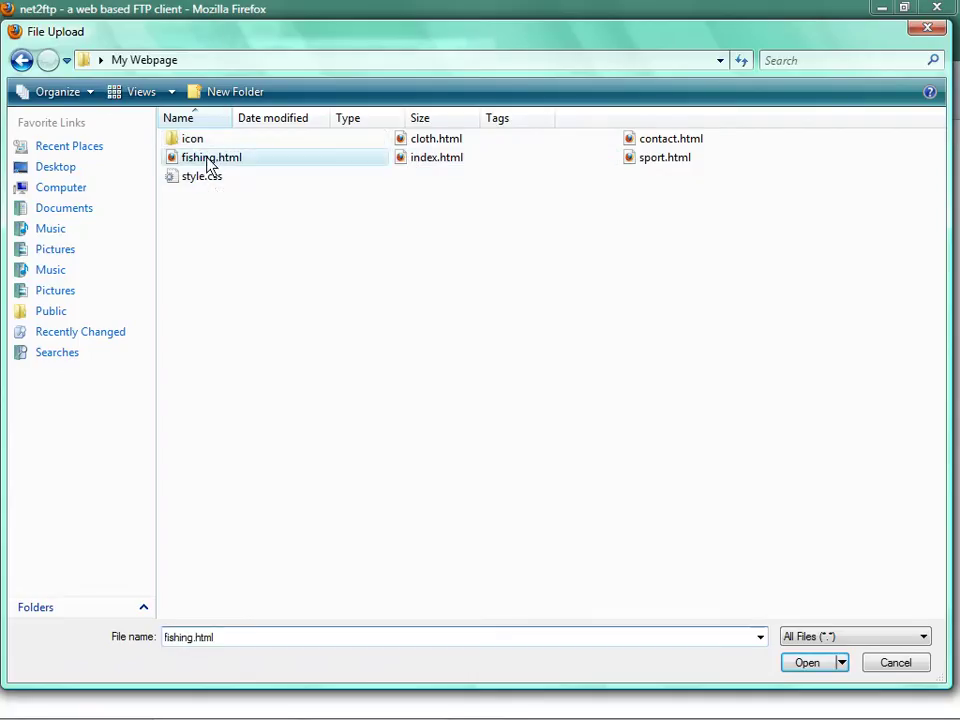
click(177, 509)
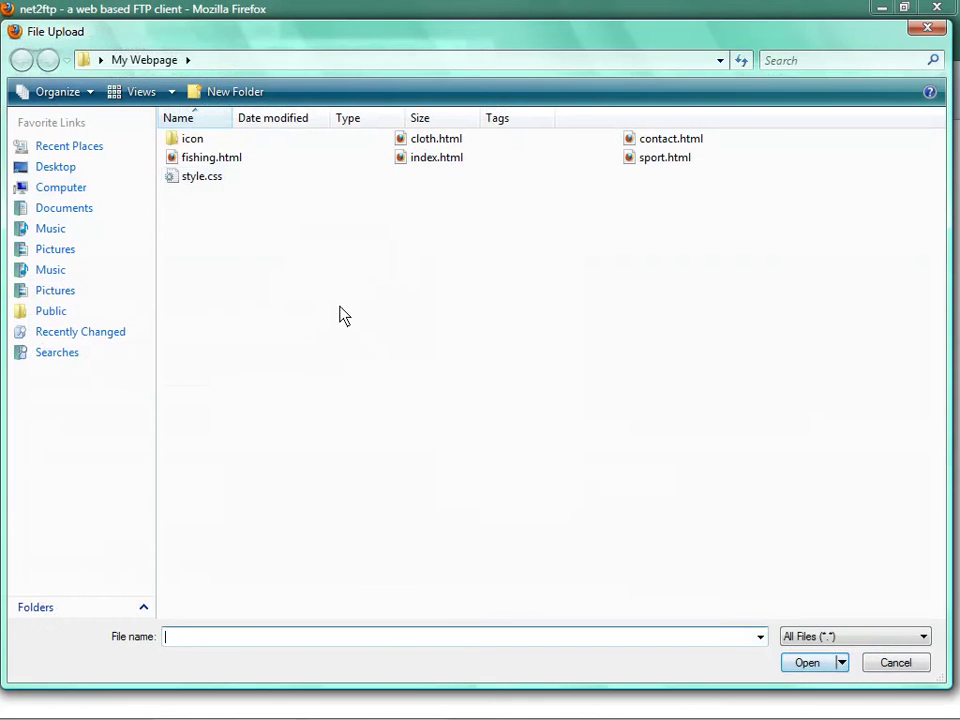
double_click(205, 178)
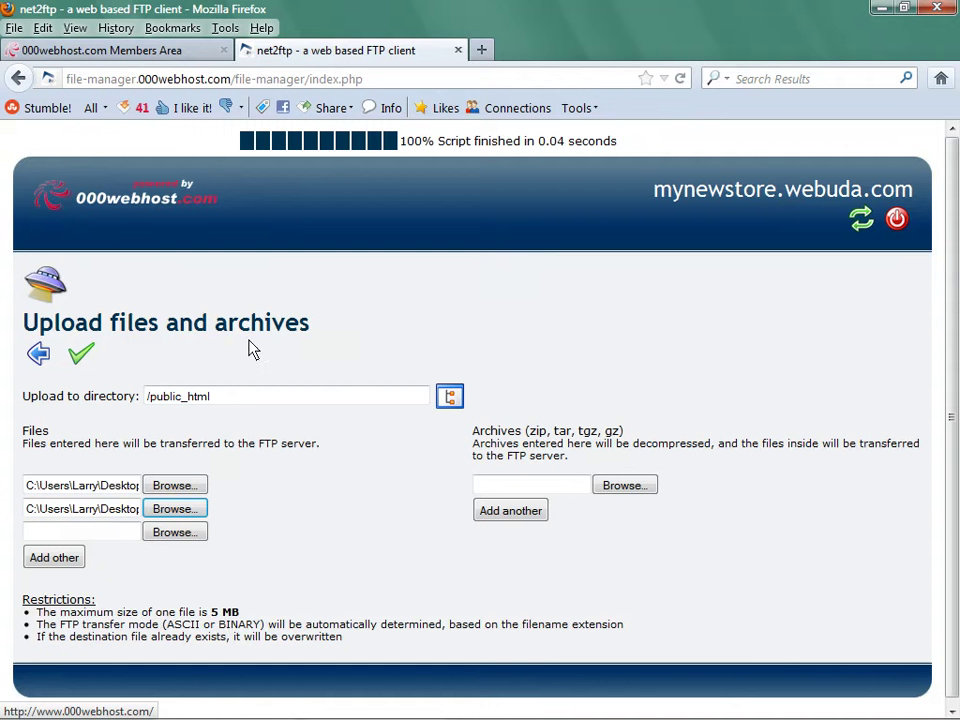
Step: Add cloth.html, index.html, contact.html and sport.html from the My Webpage folder to the upload form
click(172, 533)
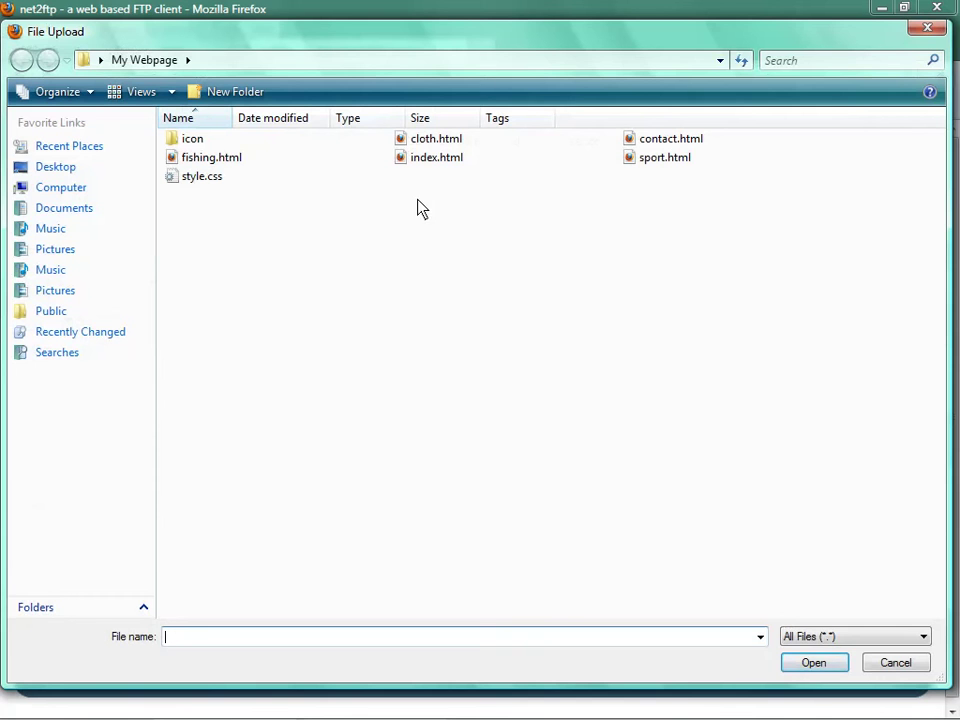
double_click(437, 140)
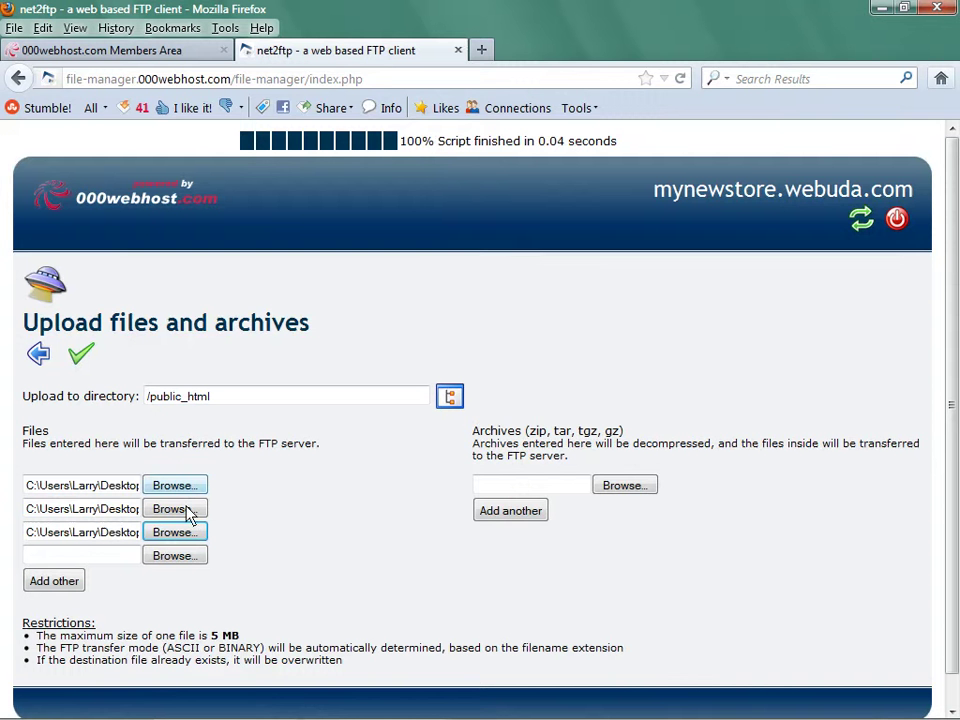
click(180, 556)
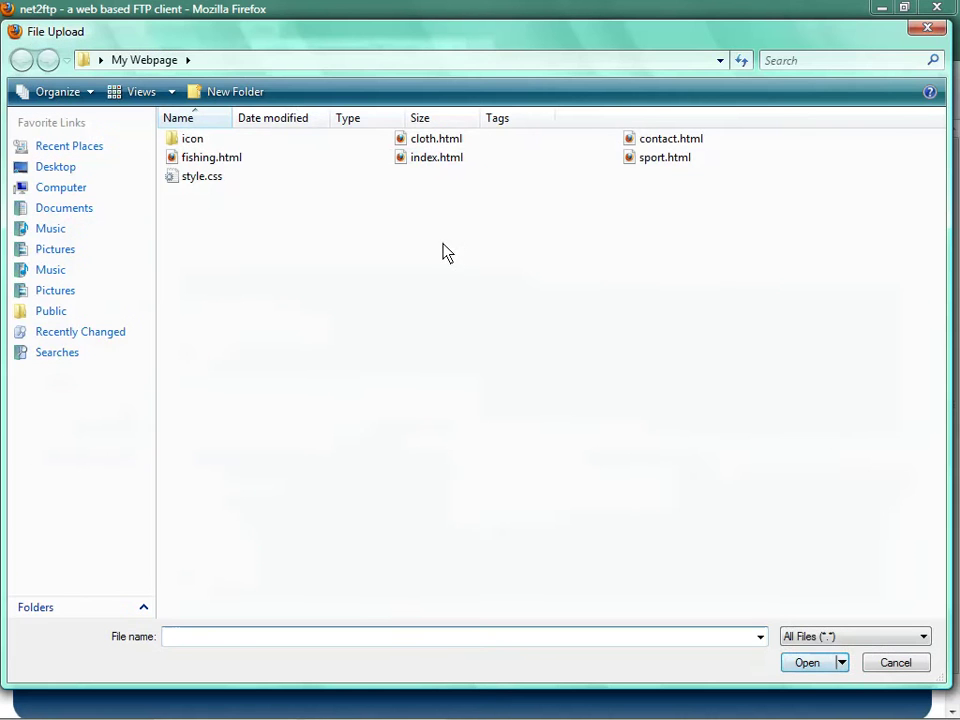
double_click(419, 162)
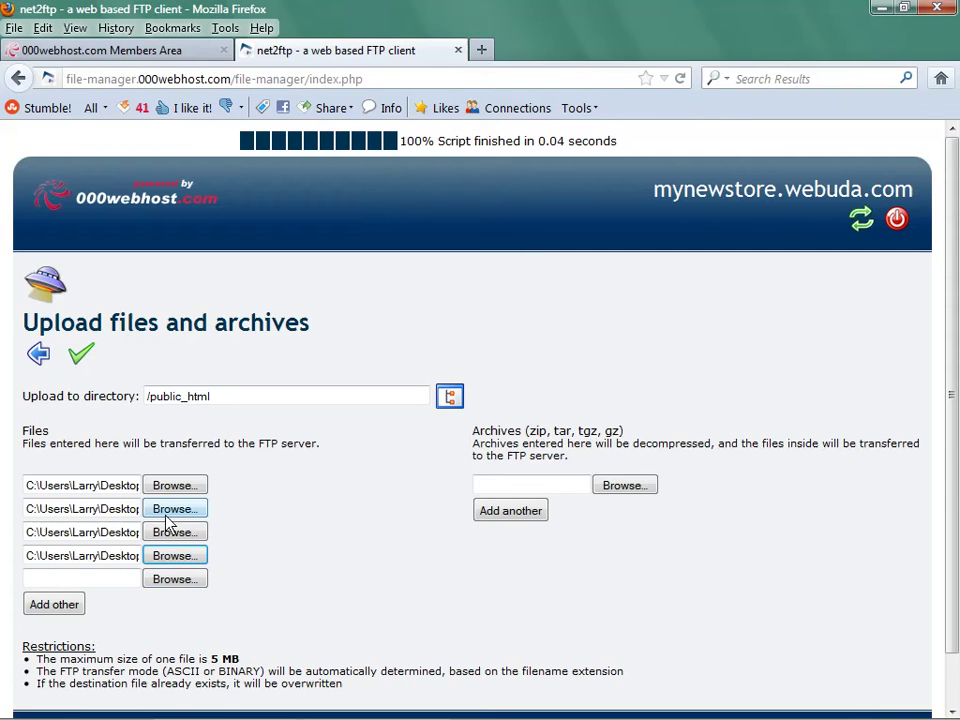
click(172, 582)
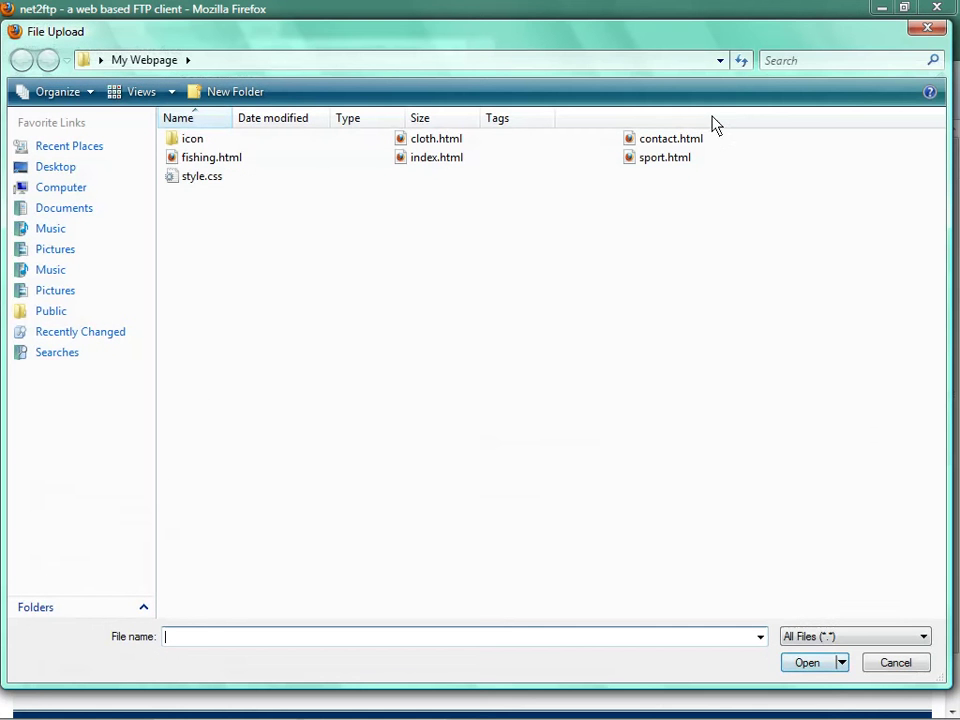
double_click(680, 145)
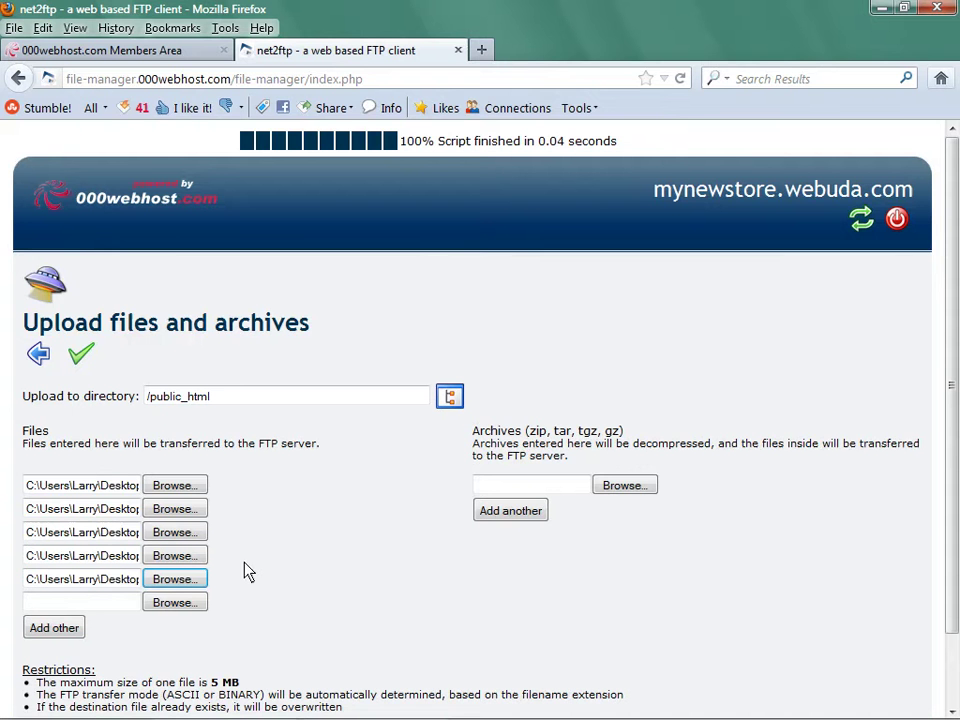
click(196, 604)
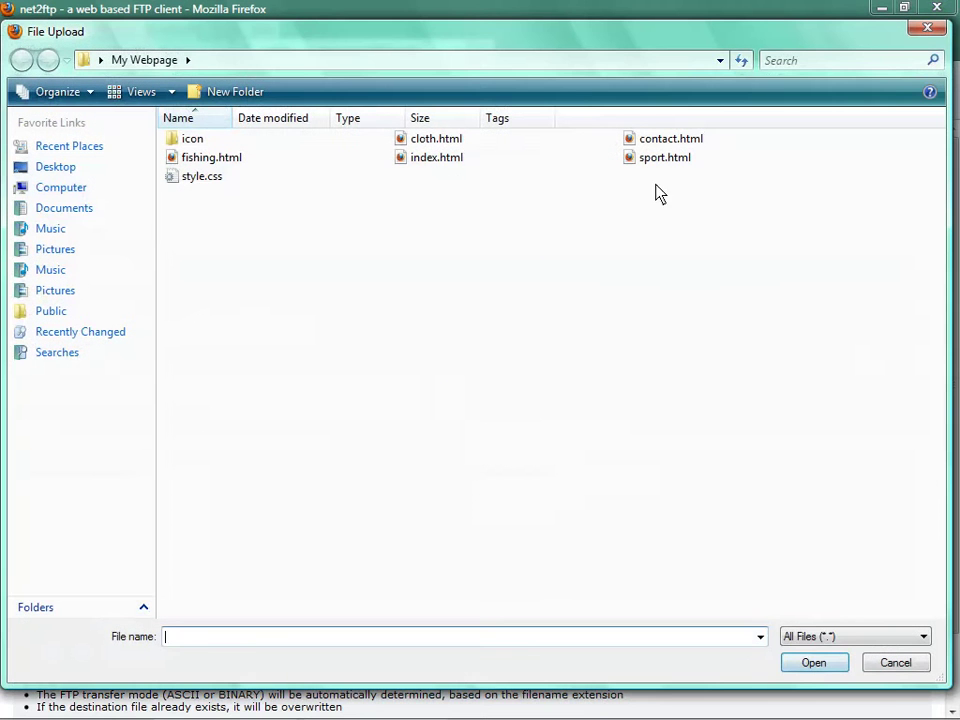
double_click(660, 158)
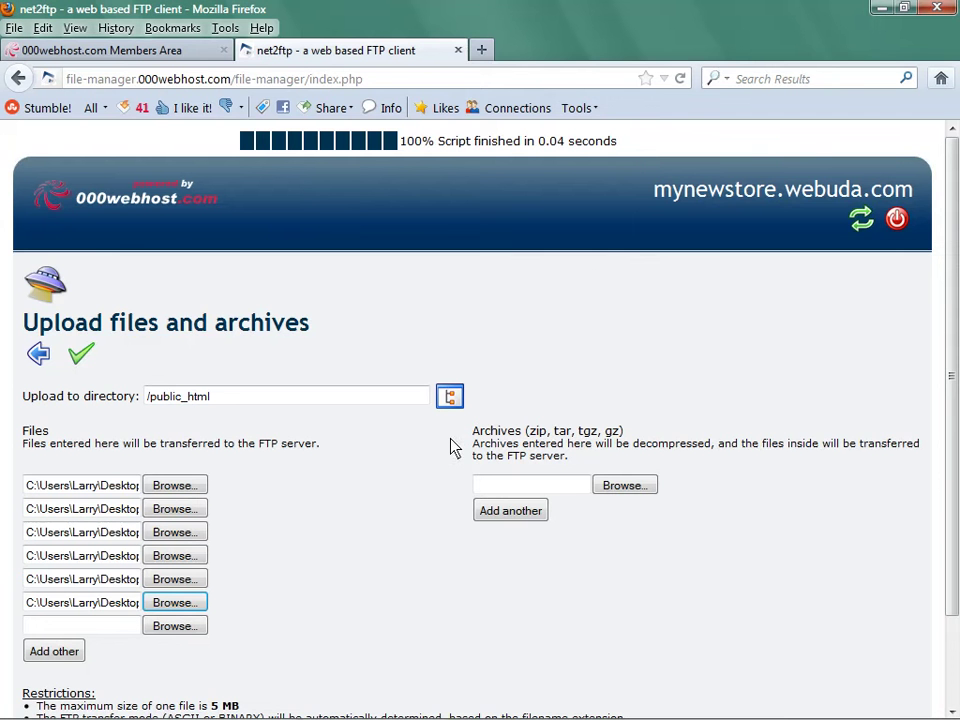
Step: Upload the six chosen HTML and CSS files to /public_html and return to that directory's listing
click(80, 356)
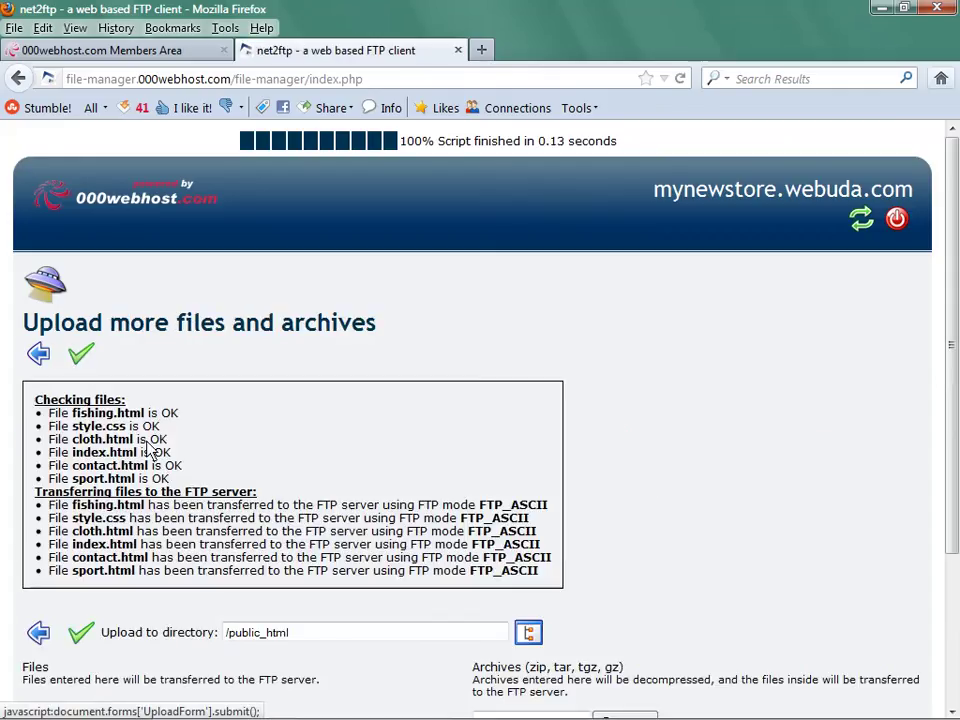
click(83, 364)
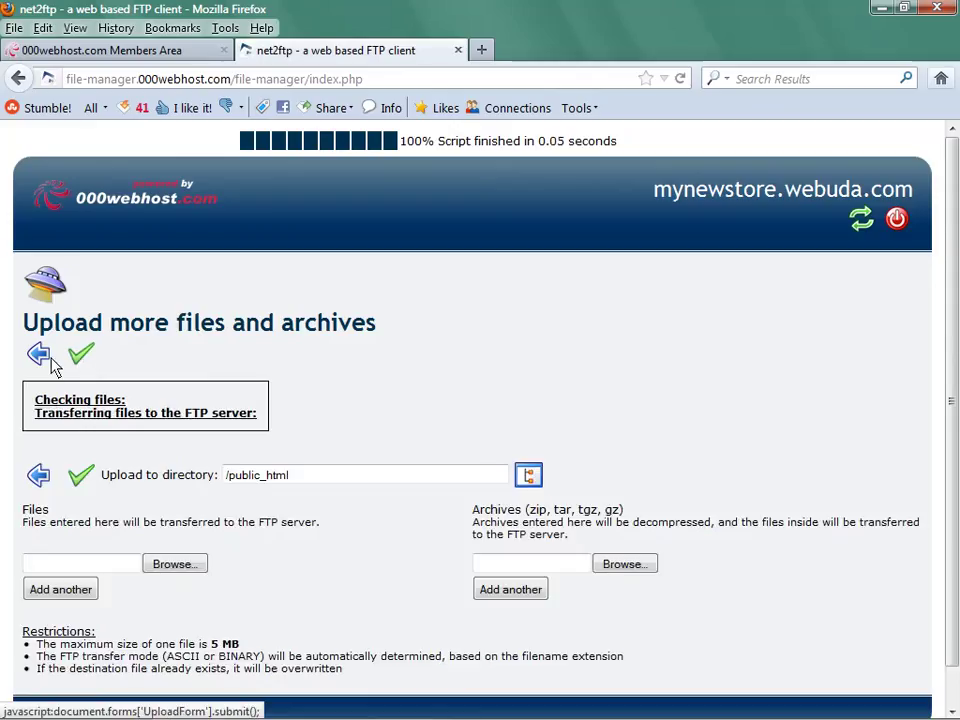
click(39, 357)
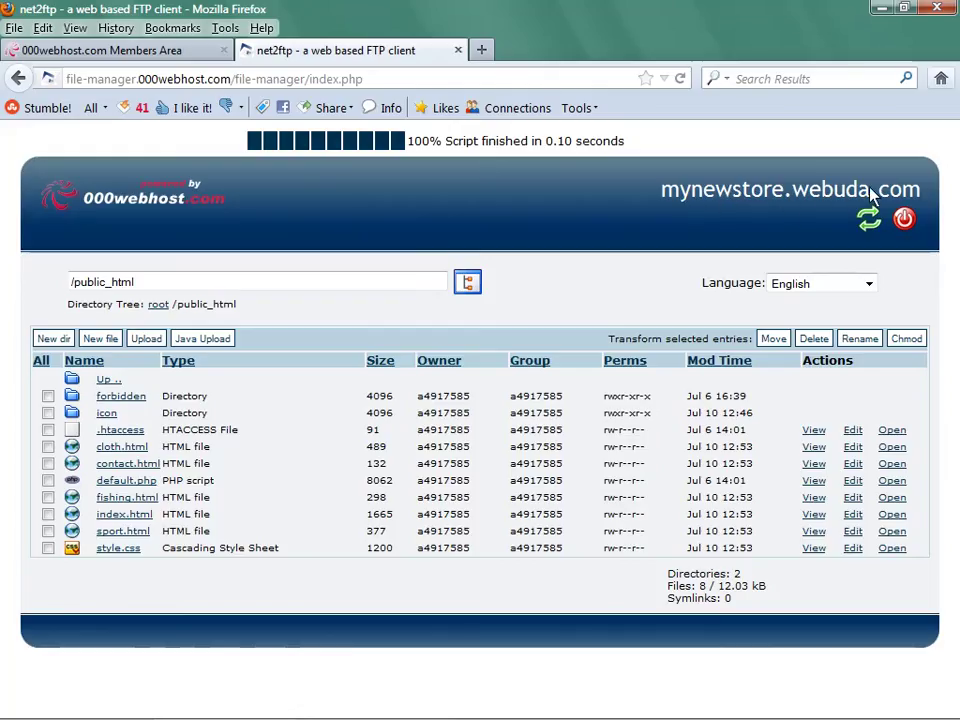
Step: Minimize the net2ftp window and open a separate Firefox window from the desktop
click(881, 9)
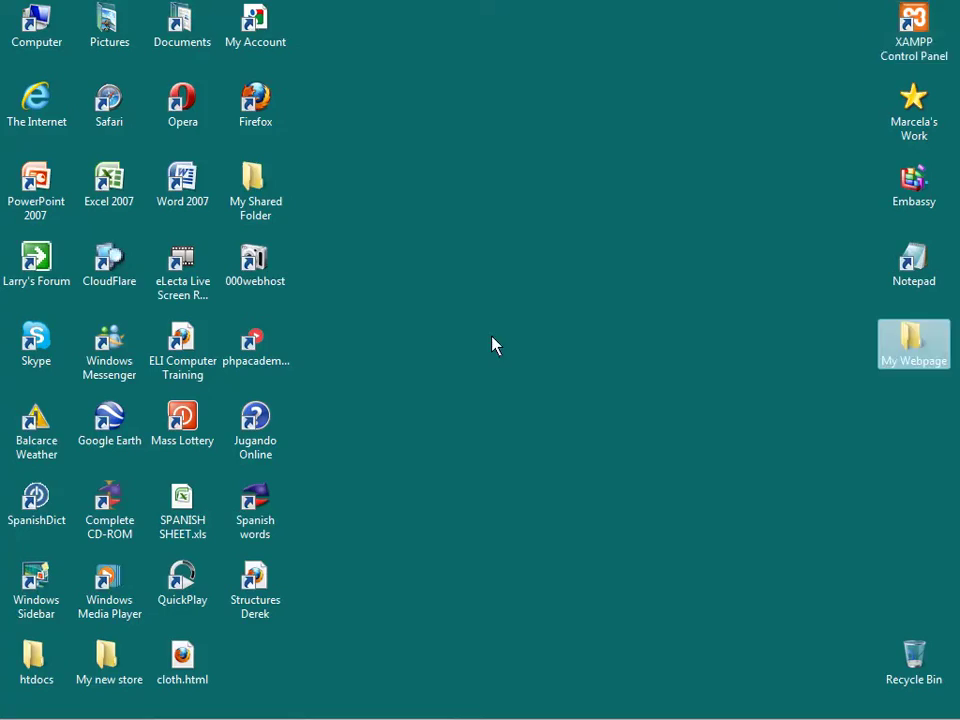
double_click(252, 113)
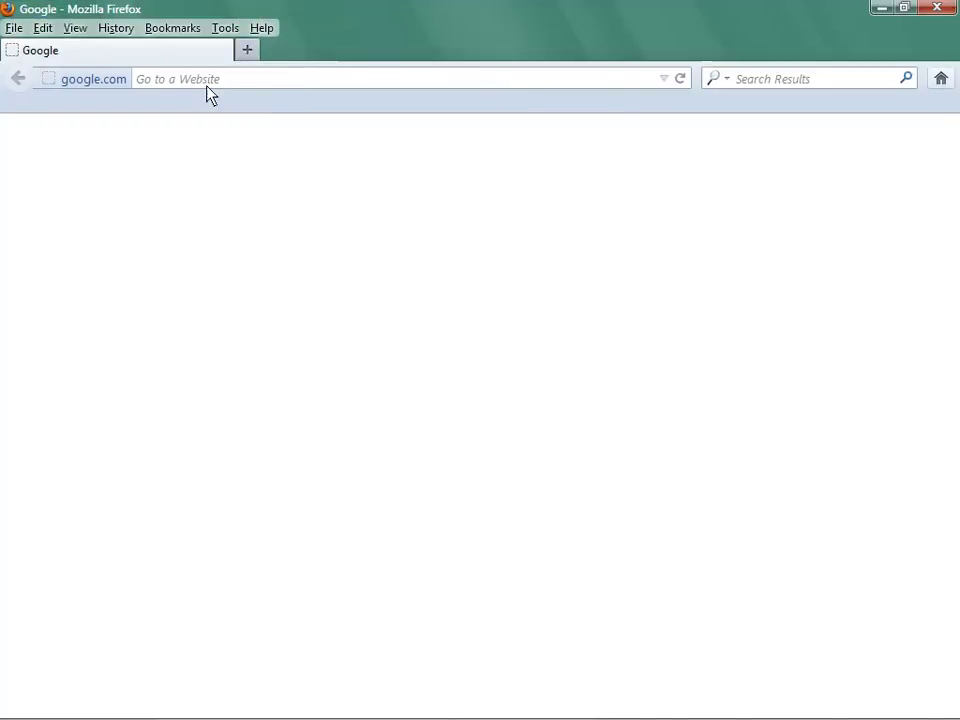
click(210, 80)
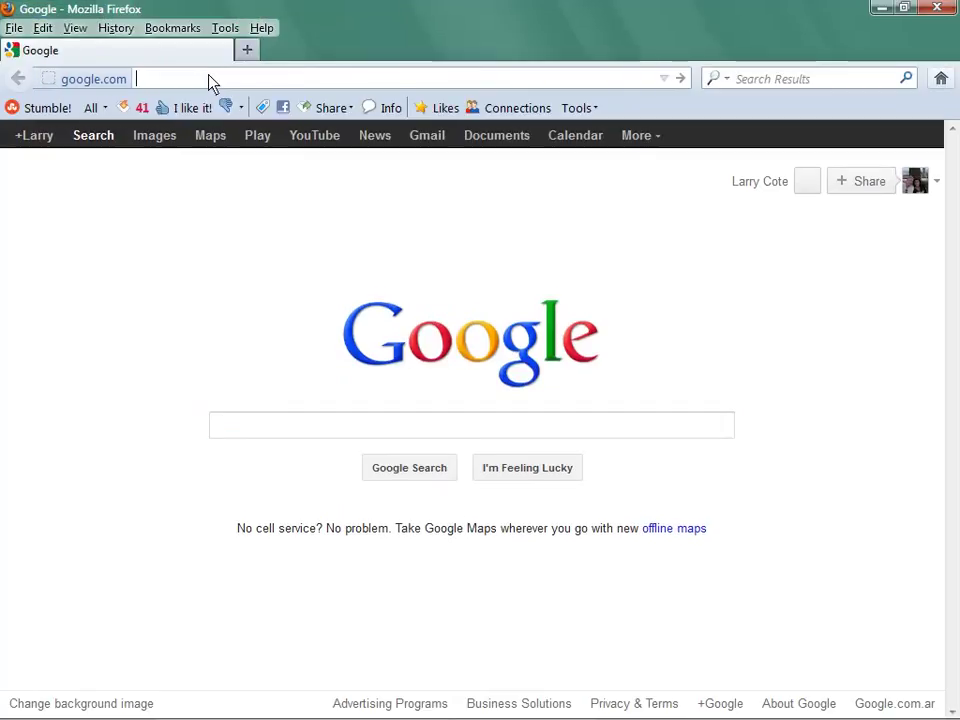
text(www.)
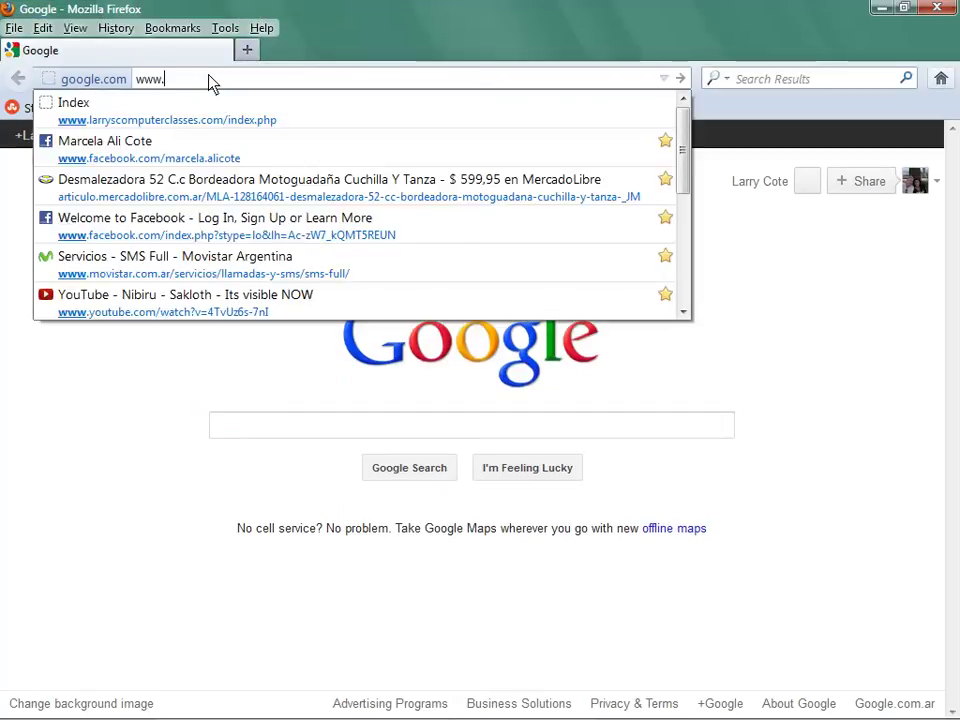
text(mynew)
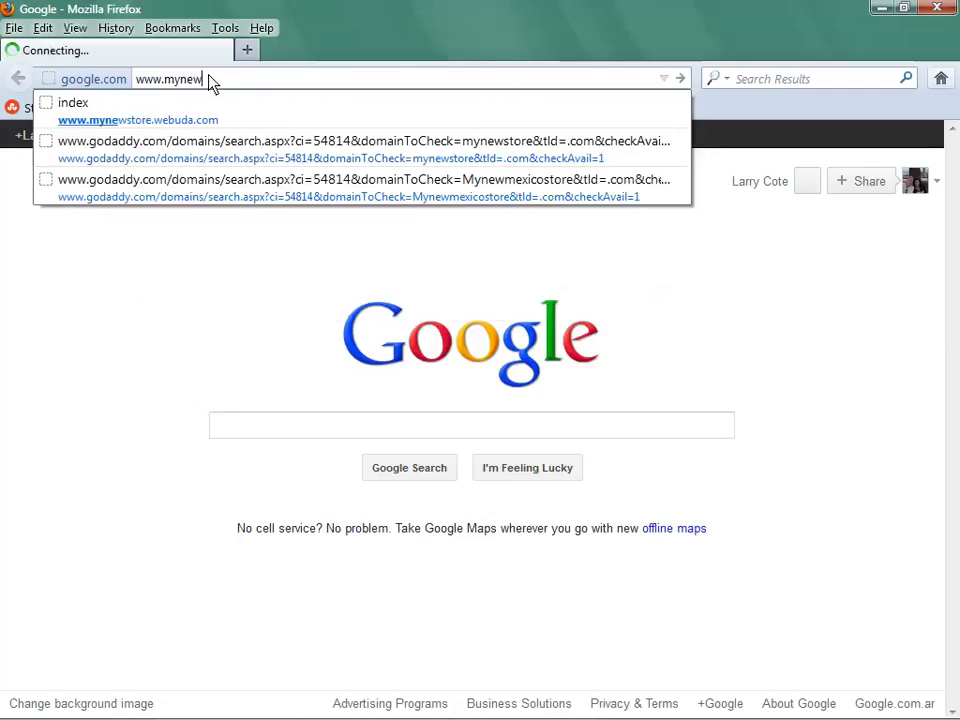
text(stto)
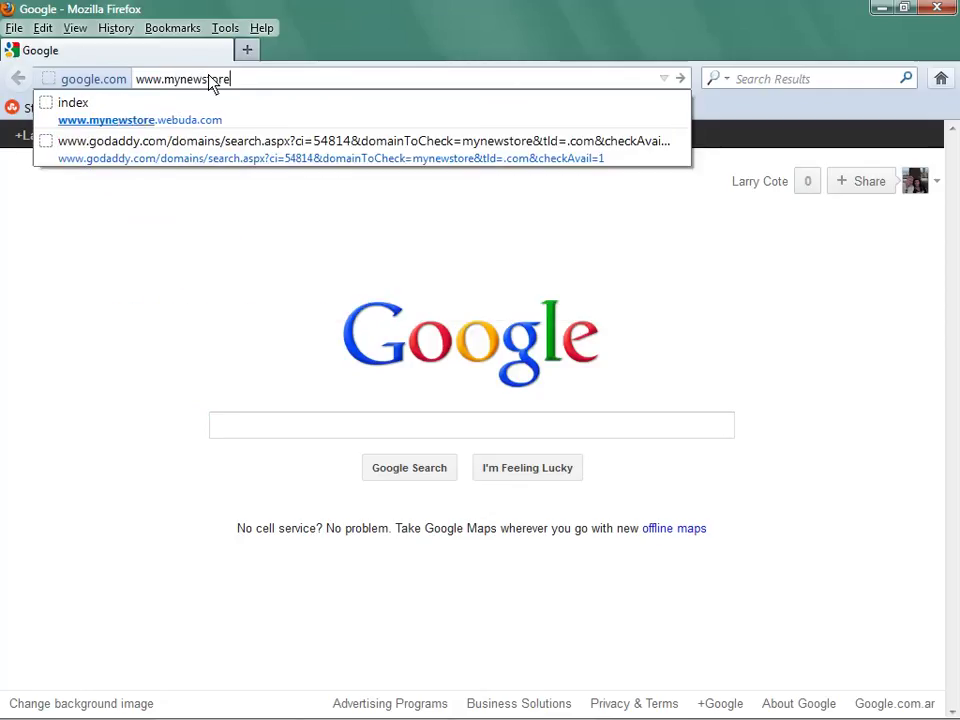
text(re)
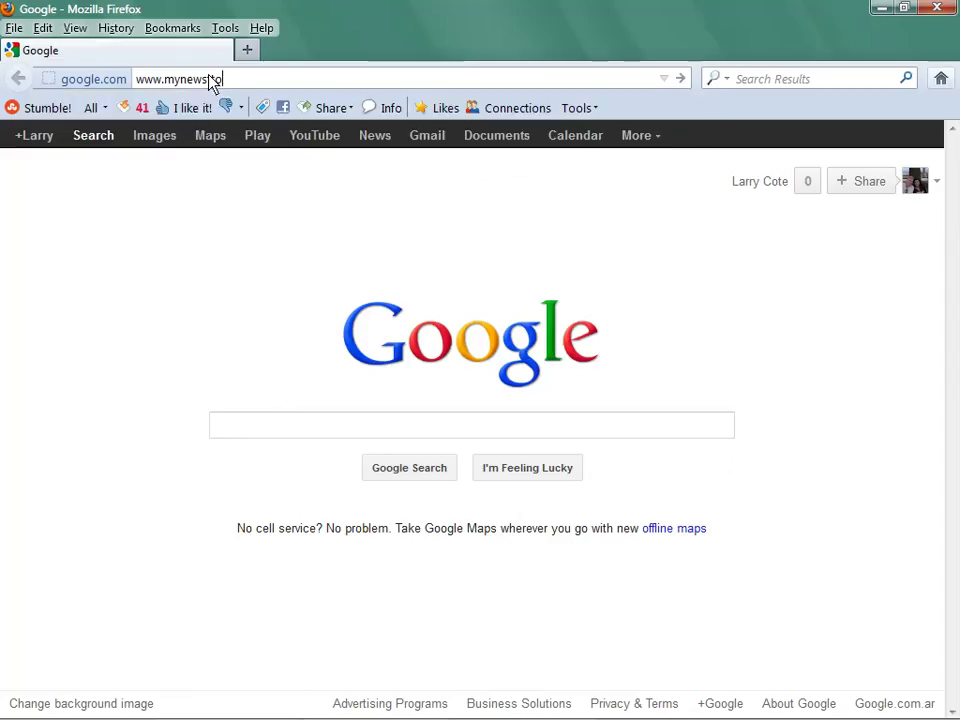
text(.webuda.com)
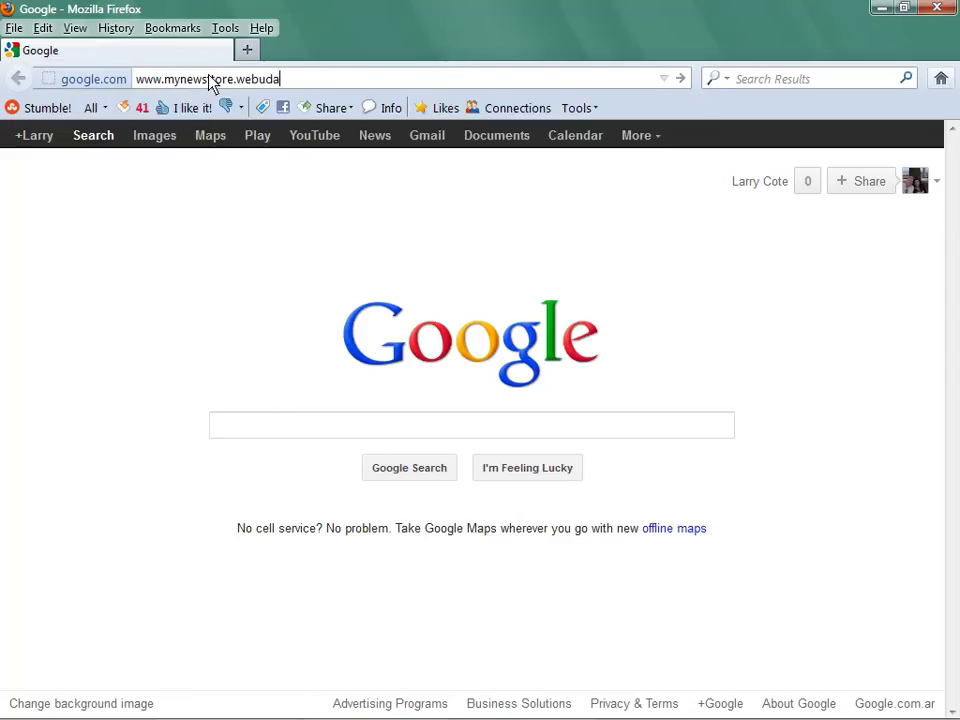
key(Return)
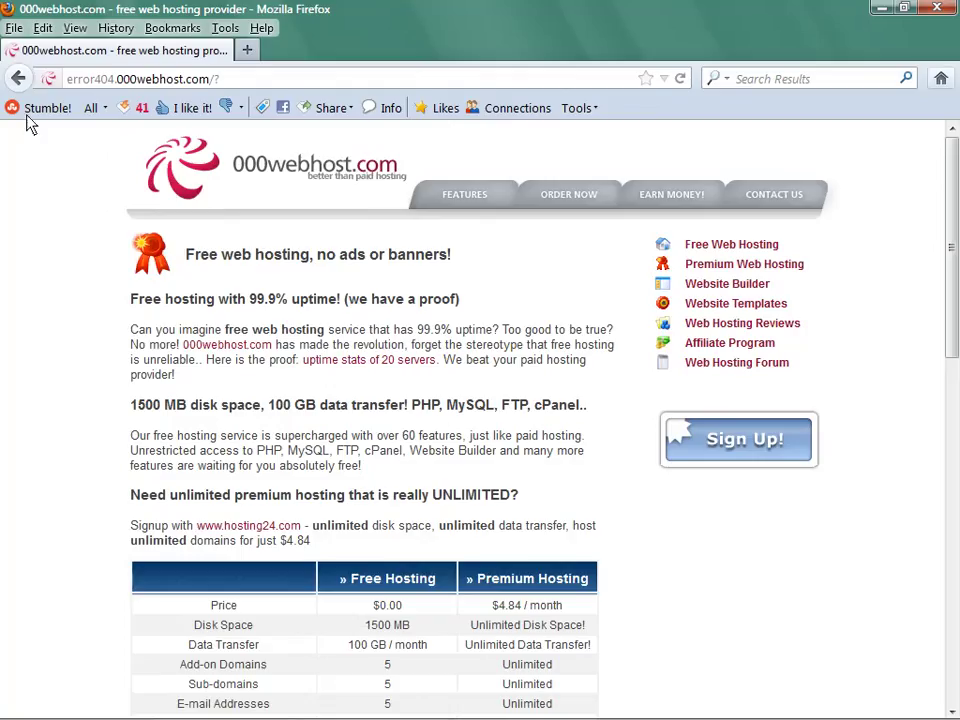
click(18, 80)
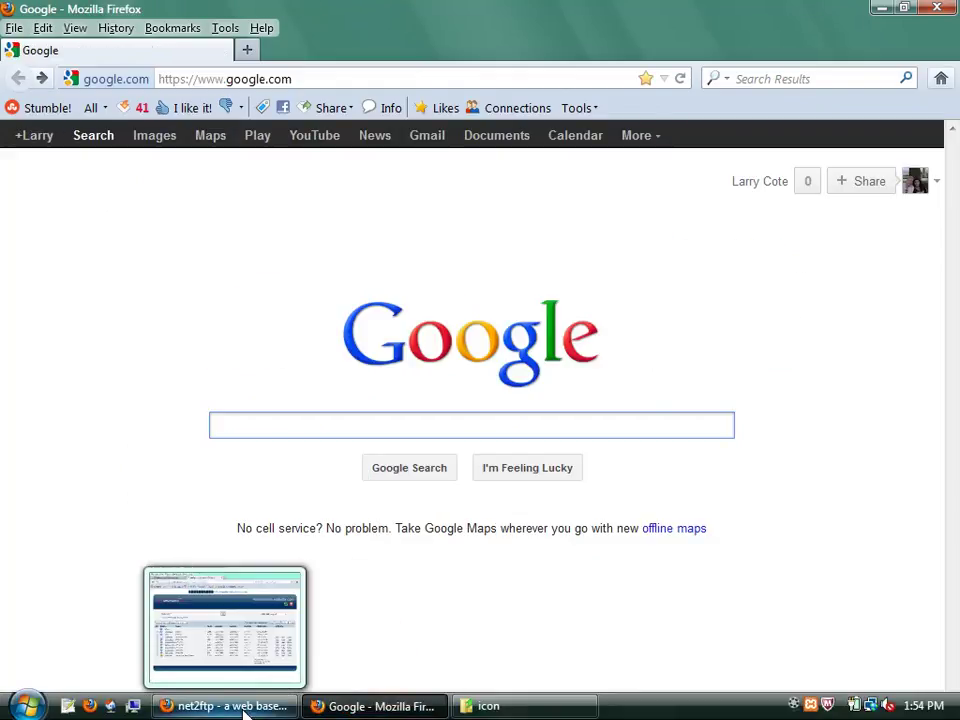
click(245, 710)
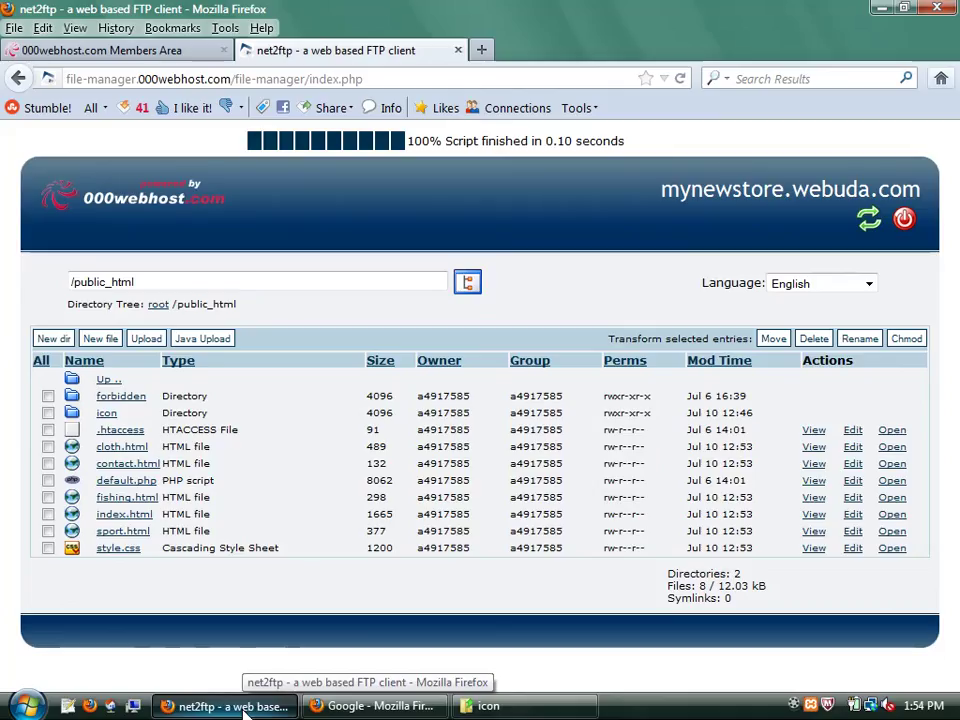
click(370, 706)
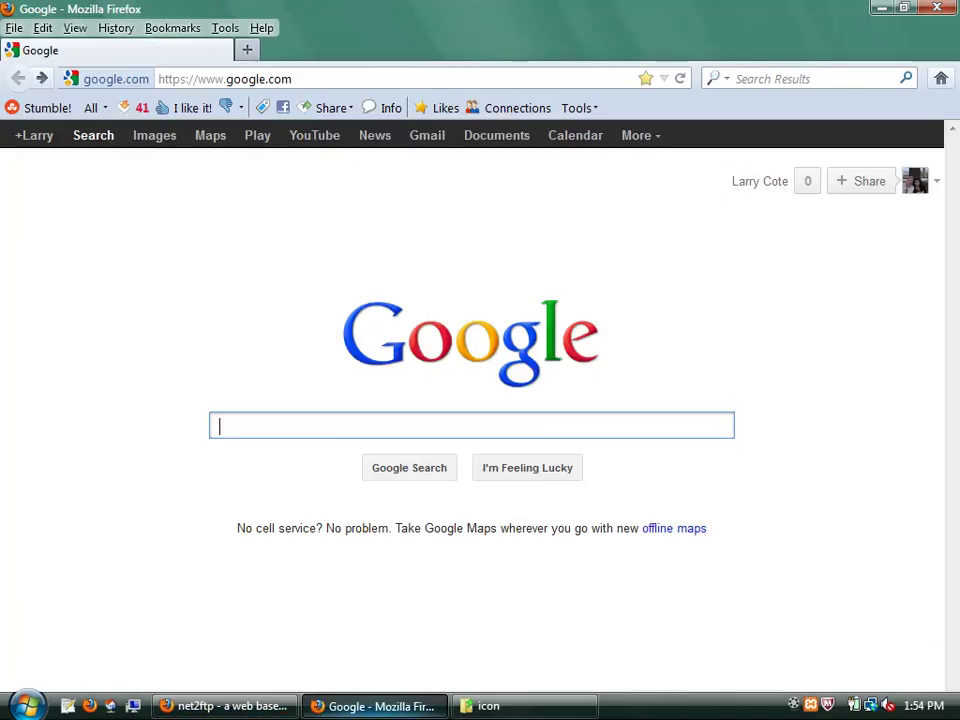
click(210, 80)
text(www)
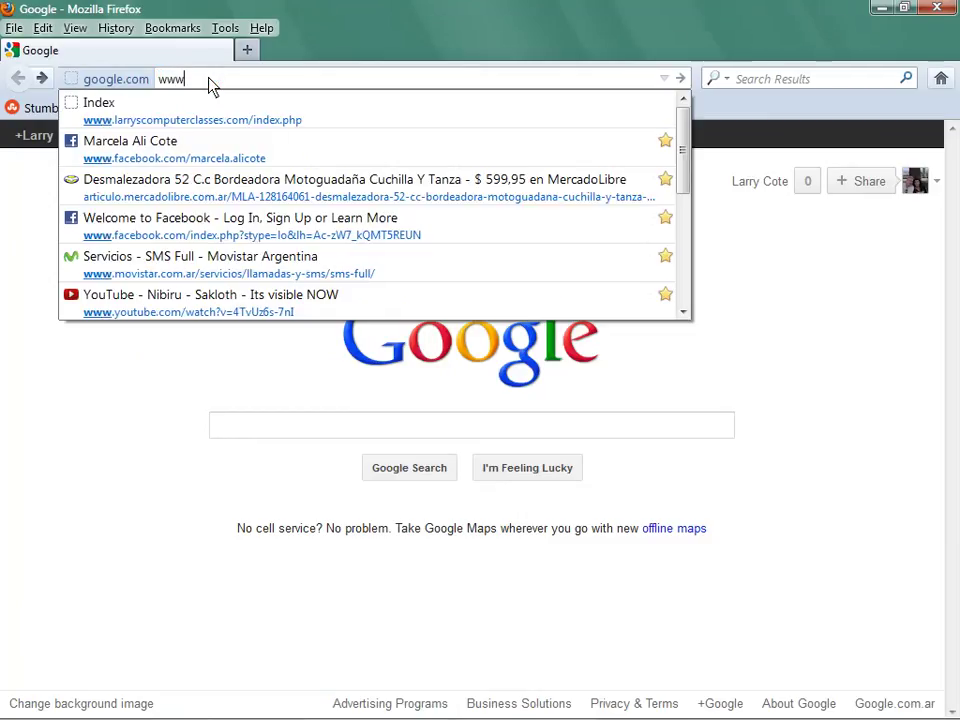
text(.my)
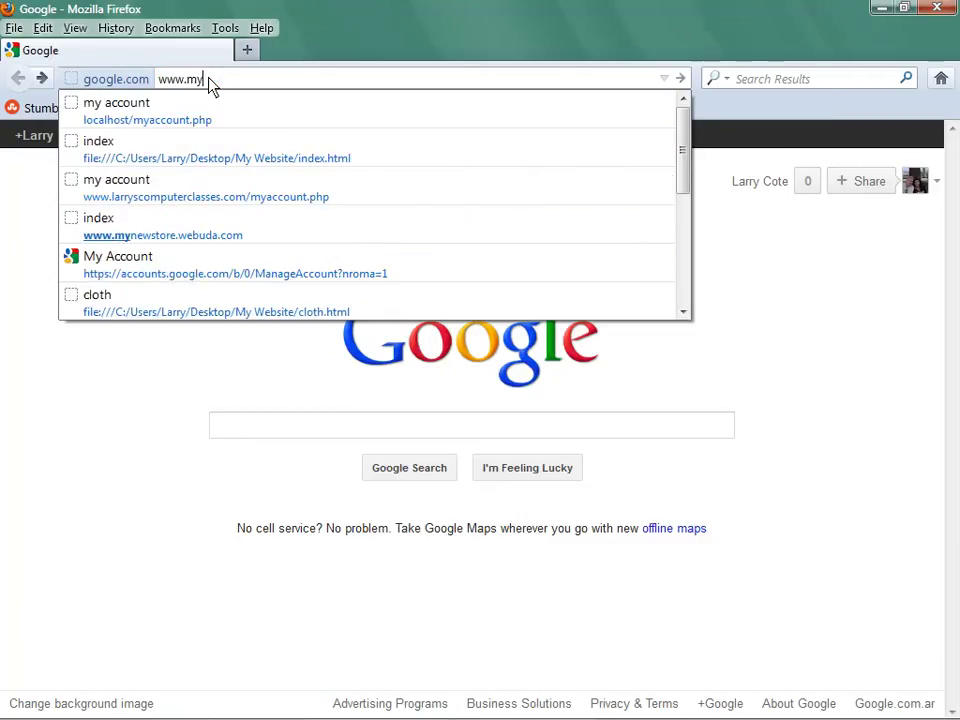
text(newstor)
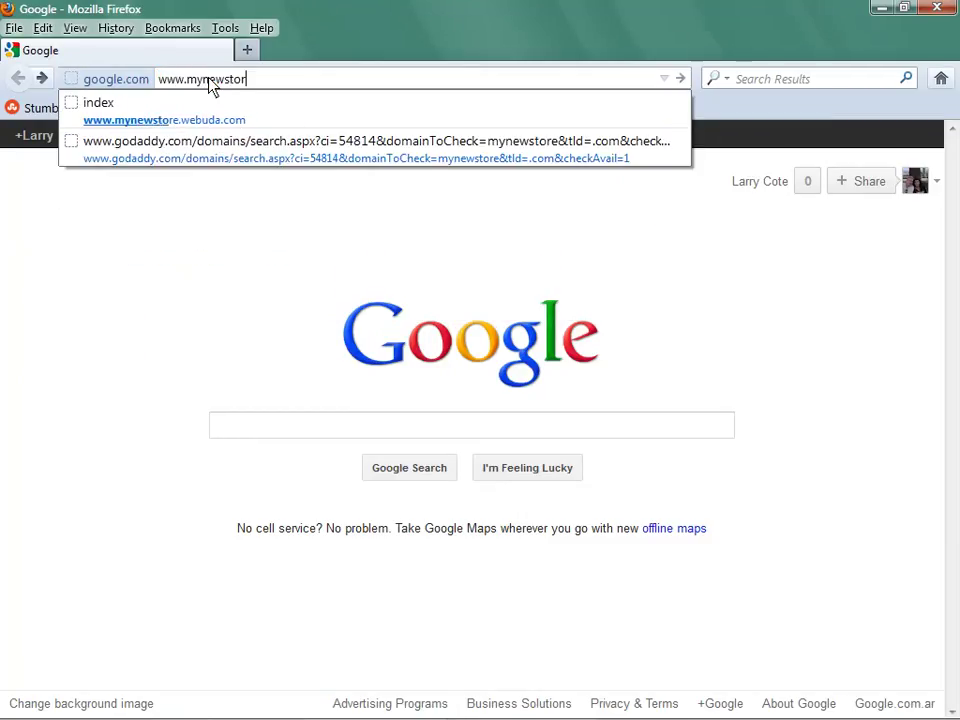
text(e.we)
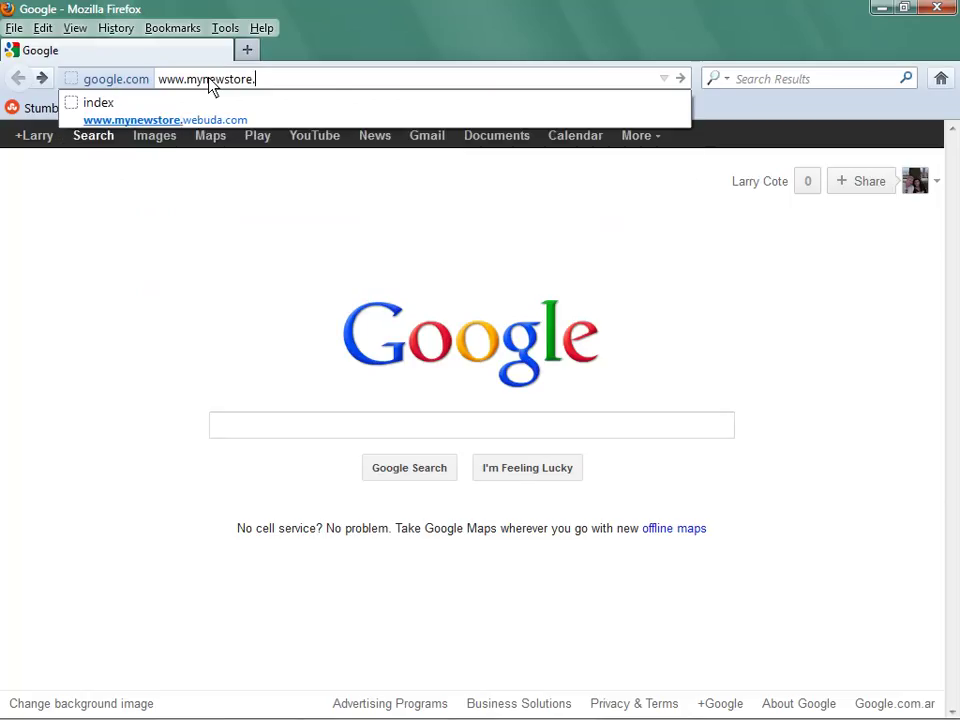
text(buda.com)
key(Return)
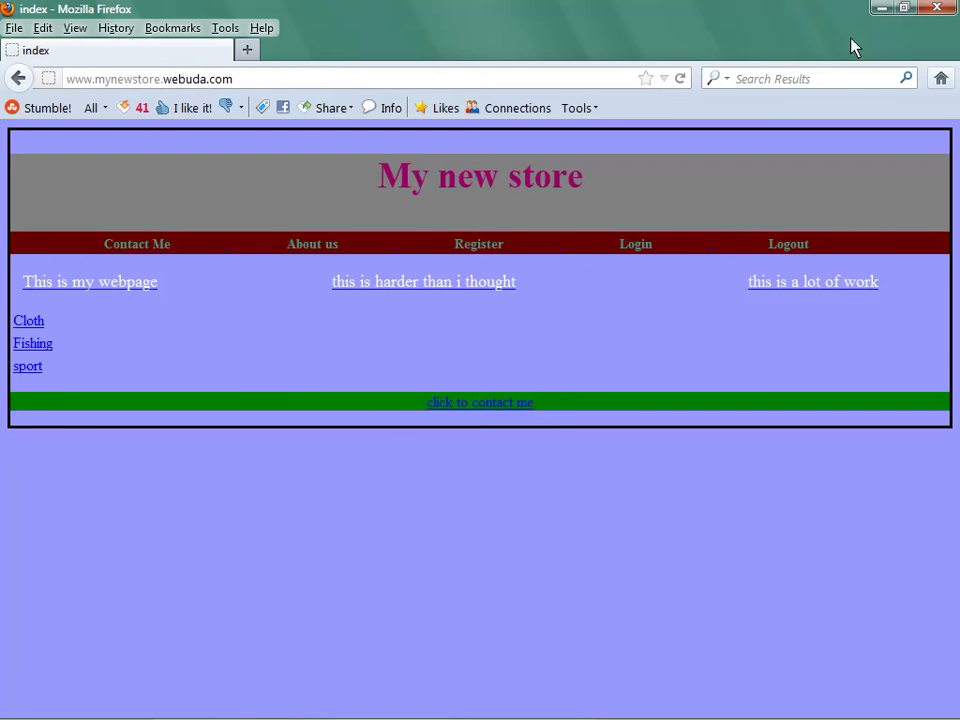
Step: Look through the local My Webpage folder on the desktop, and close it together with the leftover icon folder window
click(880, 10)
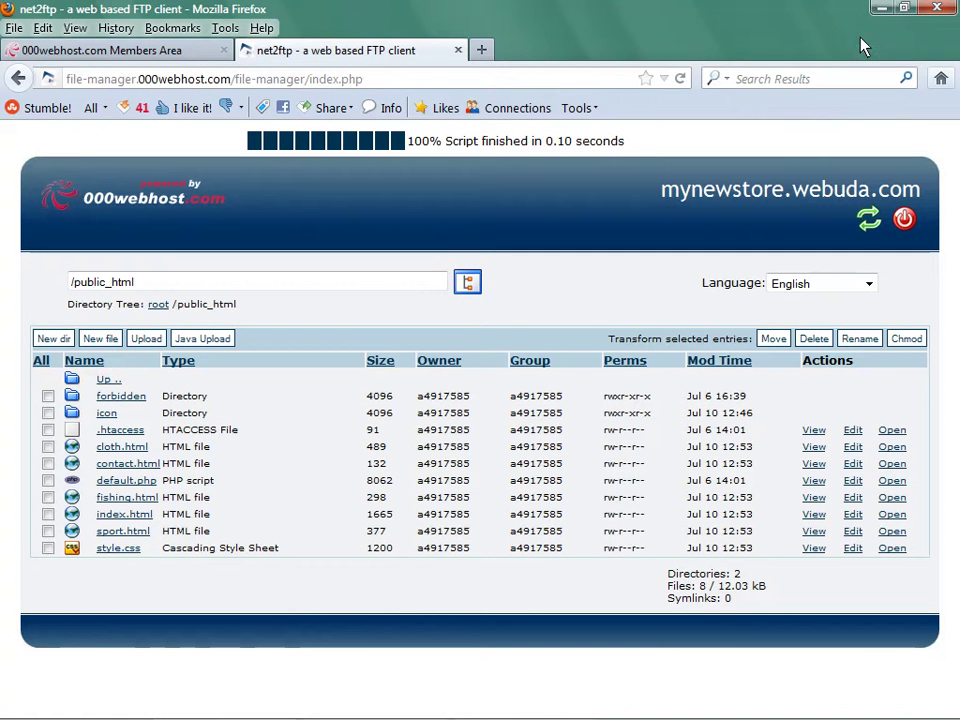
click(881, 10)
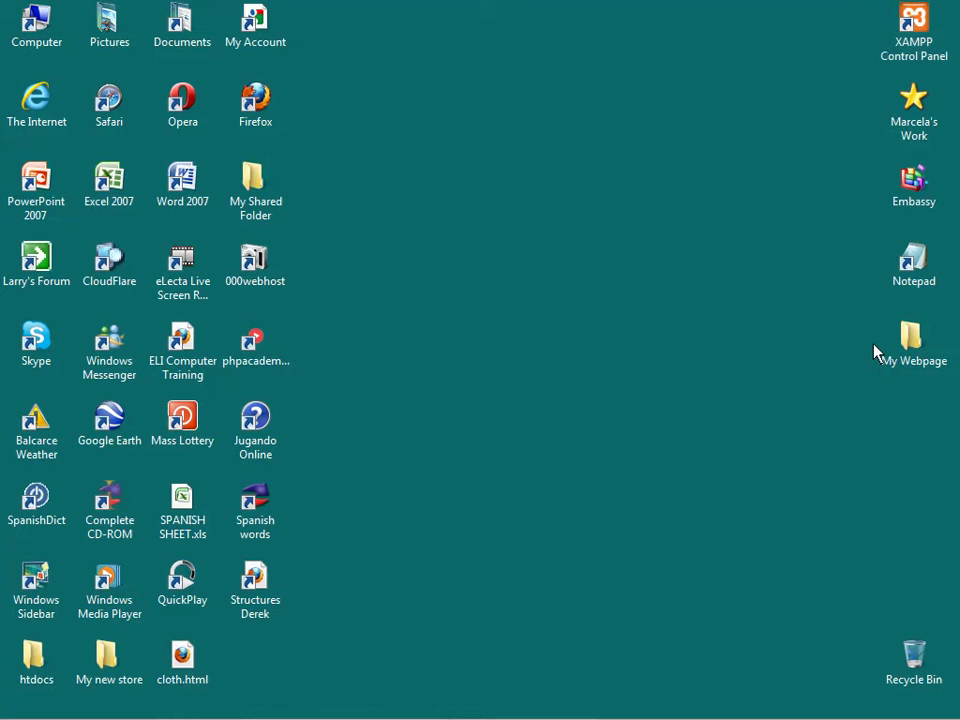
double_click(914, 345)
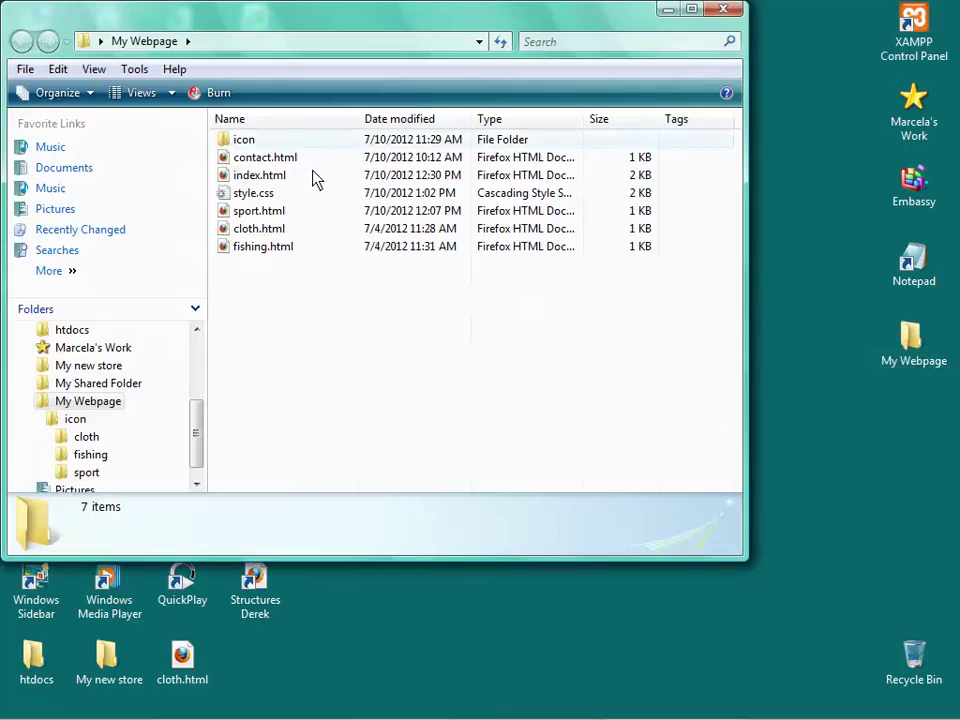
click(727, 12)
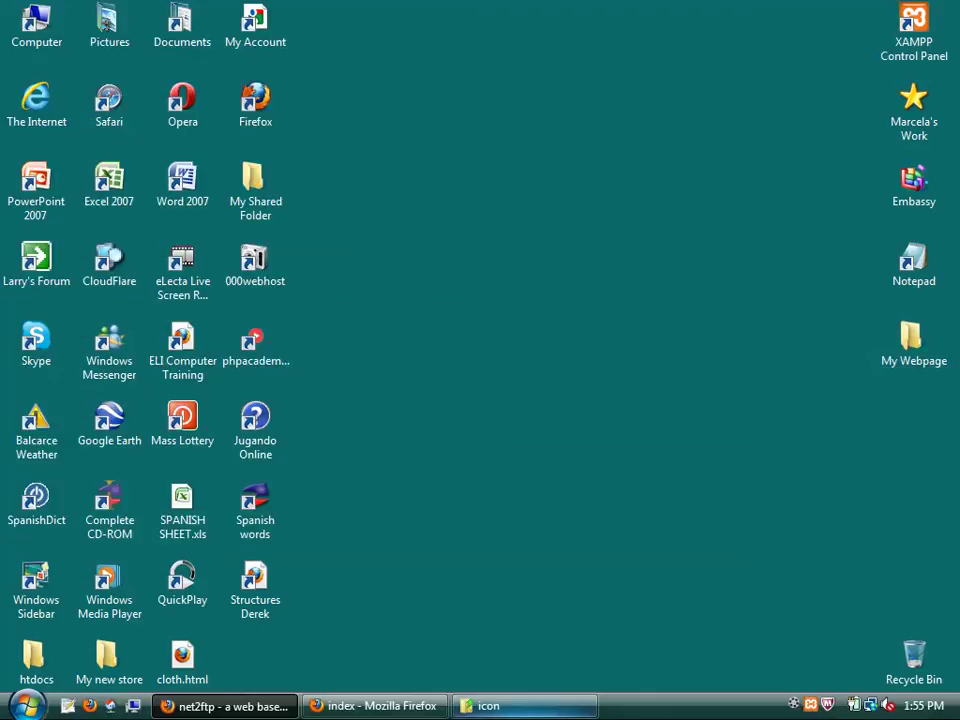
right_click(500, 708)
click(535, 701)
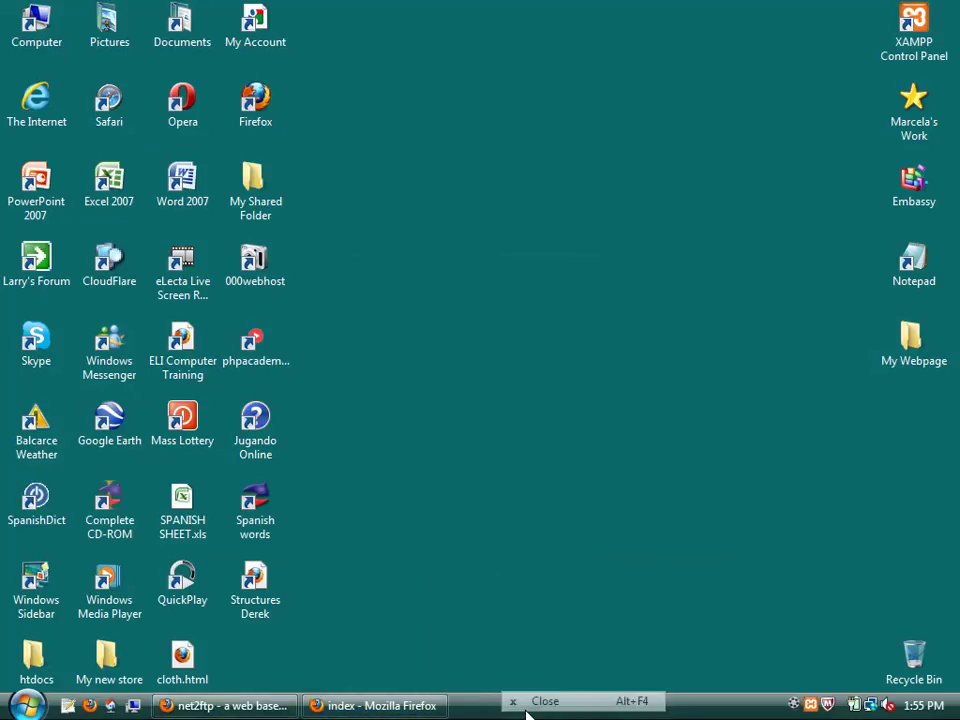
Step: Review the live store page and switch to net2ftp to open /public_html/index.html for editing
click(383, 705)
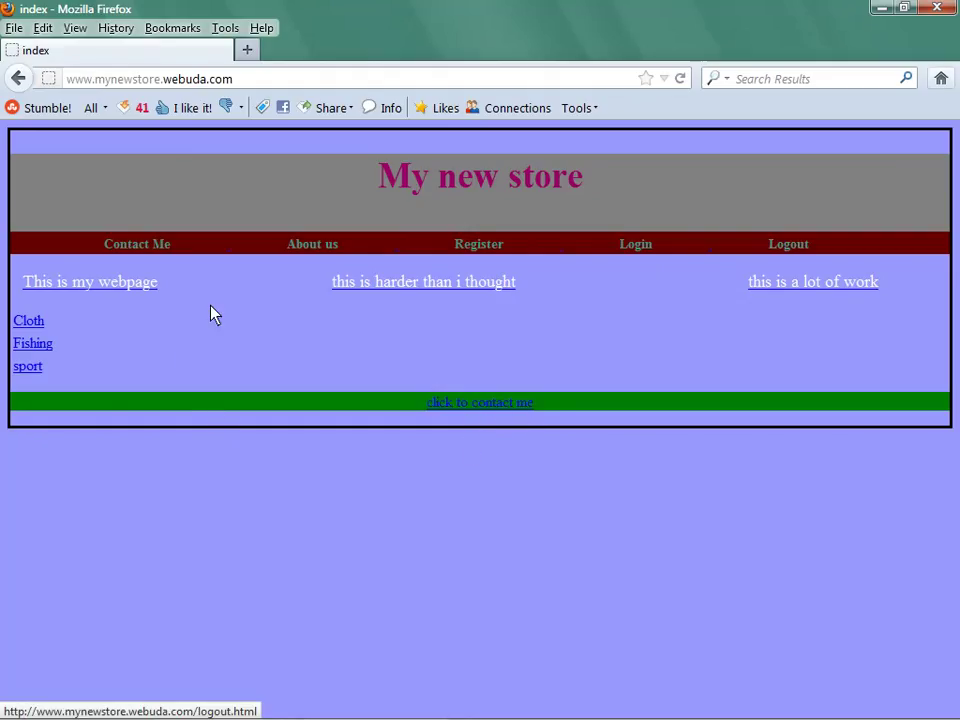
click(879, 12)
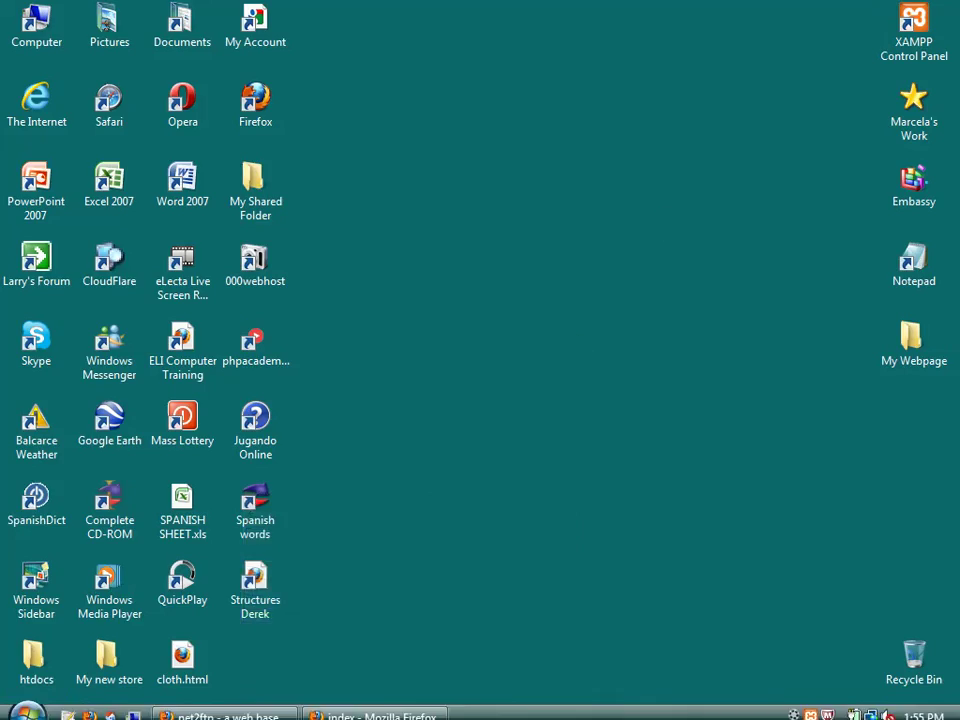
click(228, 706)
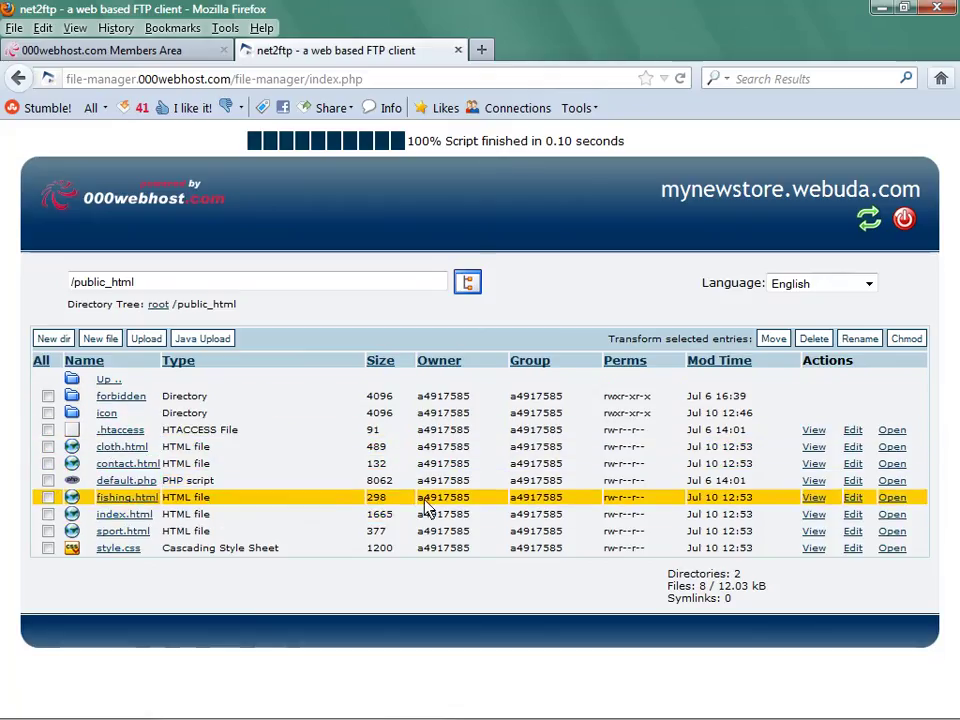
click(852, 514)
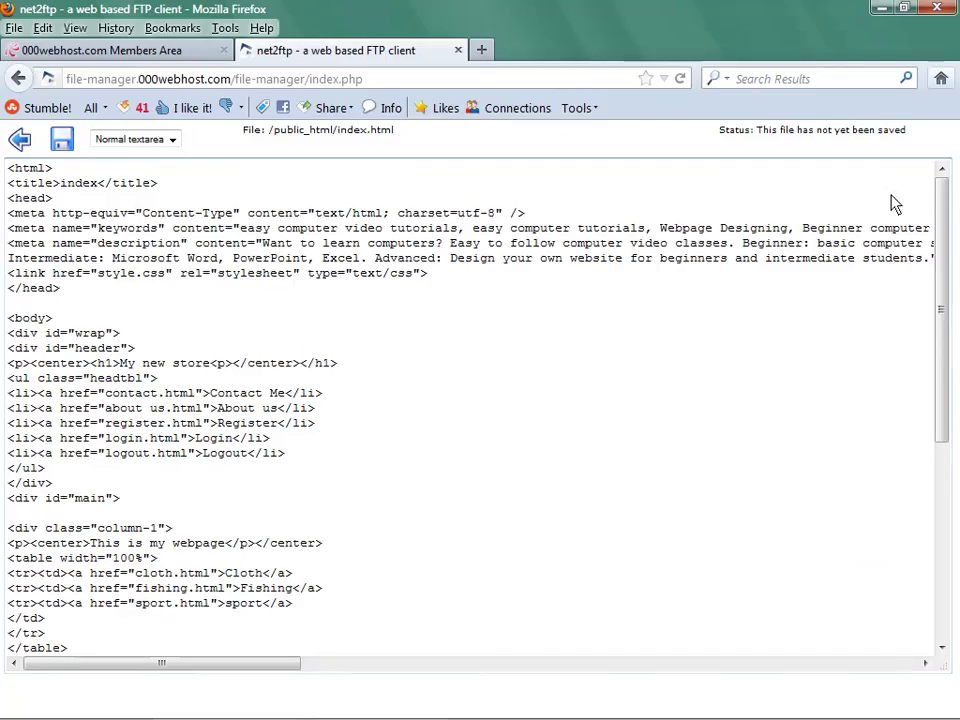
Step: Add the row <tr><td><a href="boat.html">Boats</a> below the sport link in index.html's column-1 table
drag(940, 210, 954, 317)
click(295, 428)
key(Return)
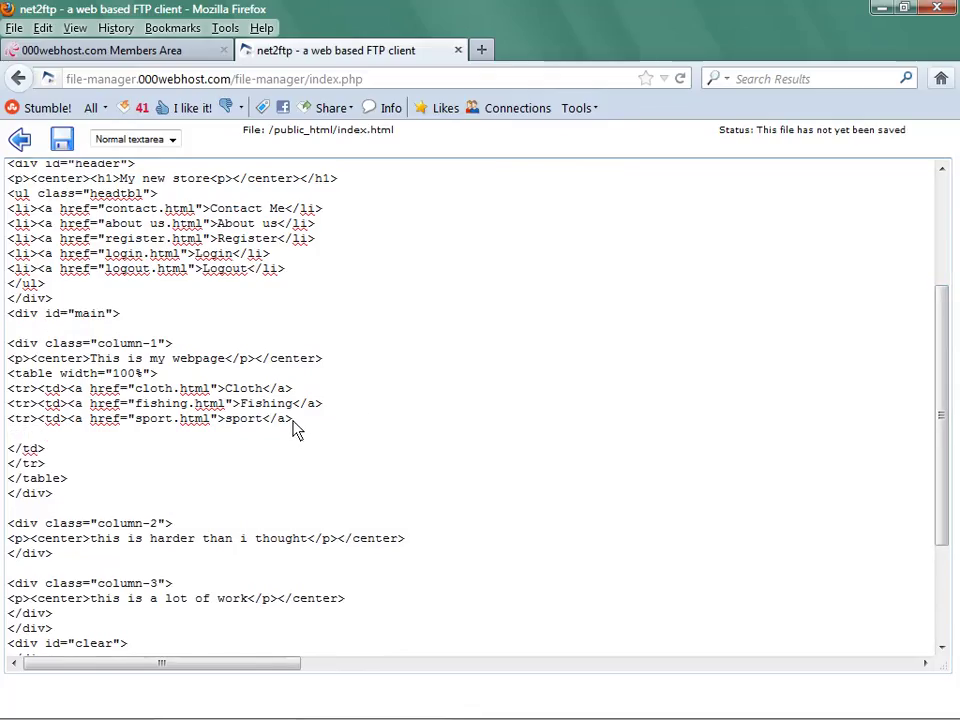
text(<tr><te)
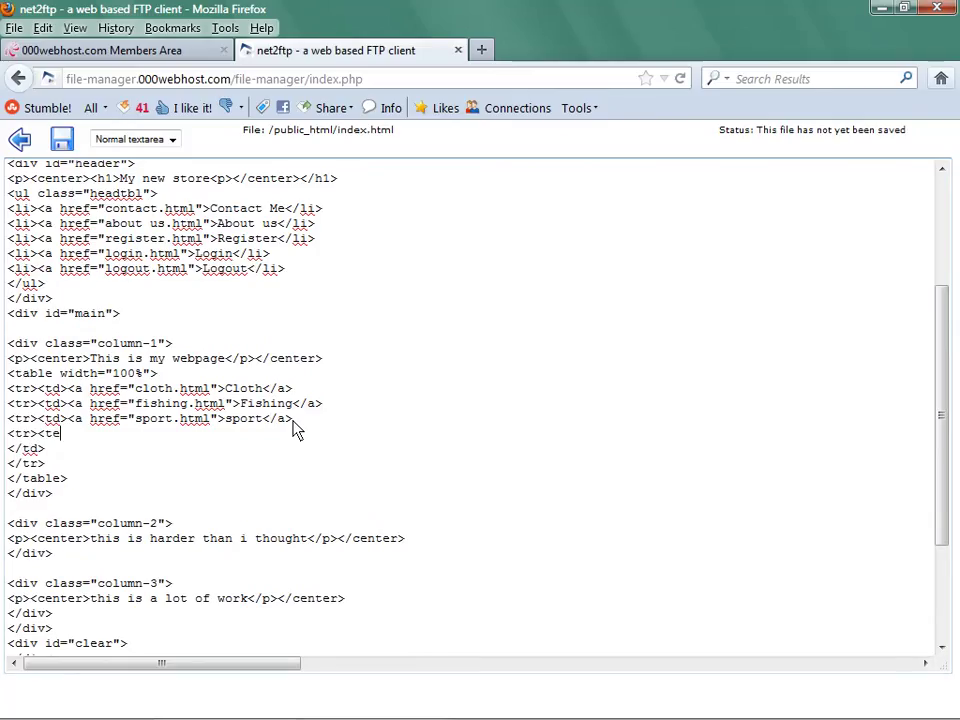
text(d)
key(BackSpace)
key(BackSpace)
text(d><a href=")
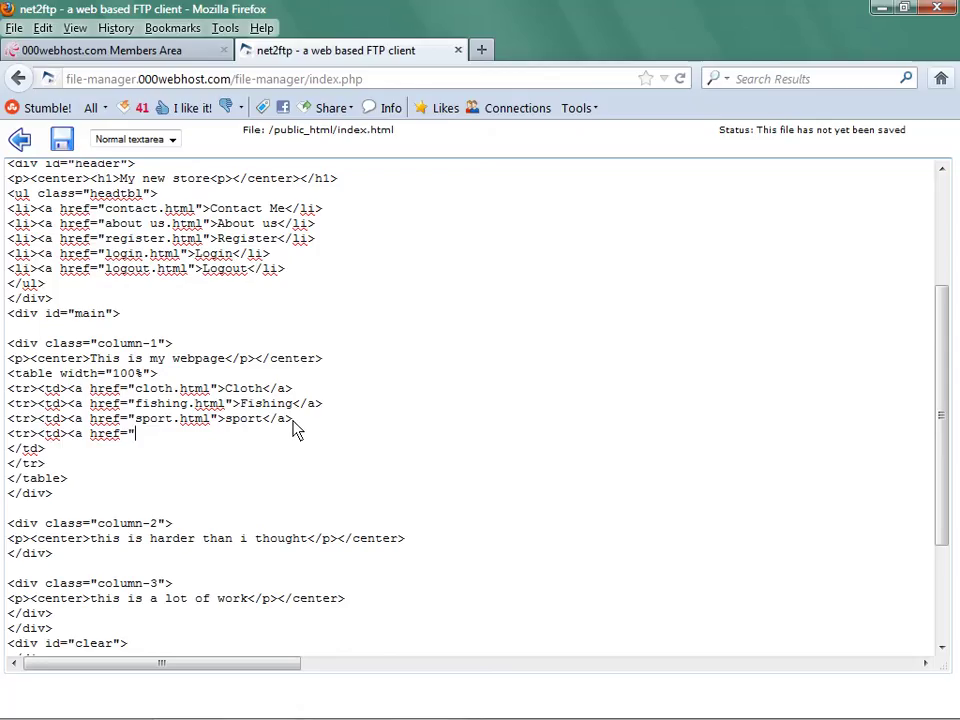
text(boat.html">)
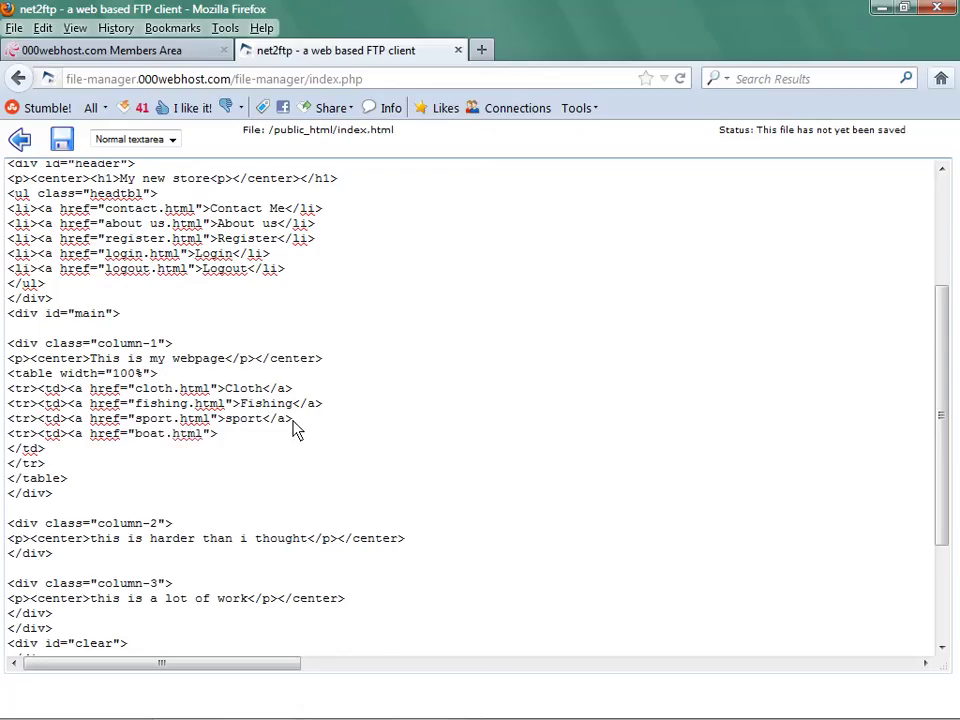
text(Boats)
key(BackSpace)
key(BackSpace)
key(BackSpace)
text(ats</a>)
Step: Capitalize the sport.html link's text in the column-1 table as Sport
click(231, 421)
key(BackSpace)
text(S)
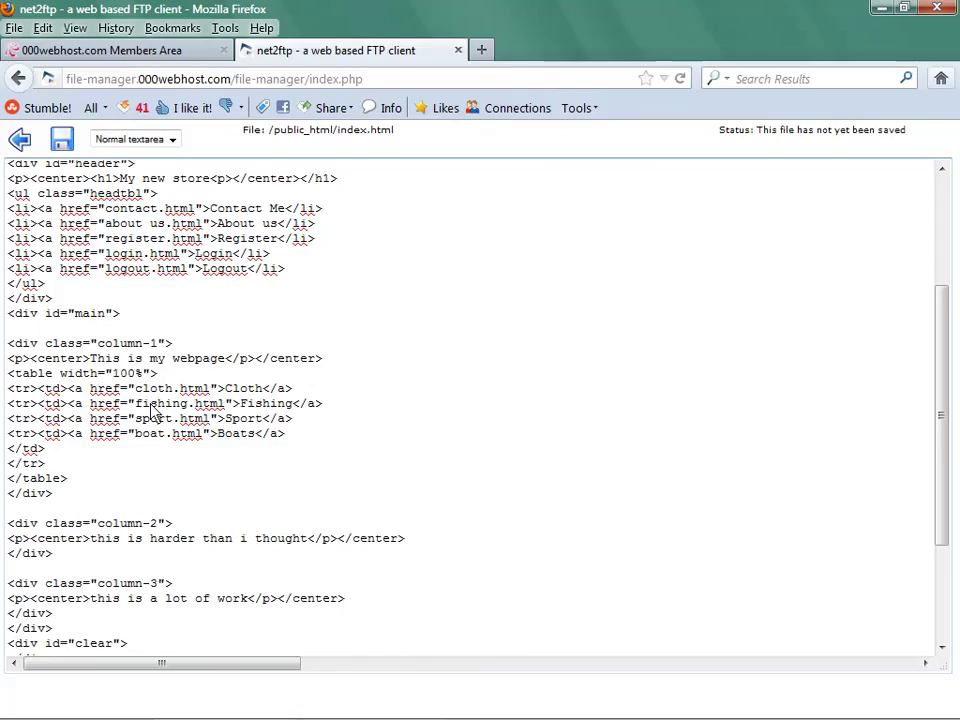
Step: Save and close index.html in net2ftp, and reload the live store page in the other Firefox window
click(61, 141)
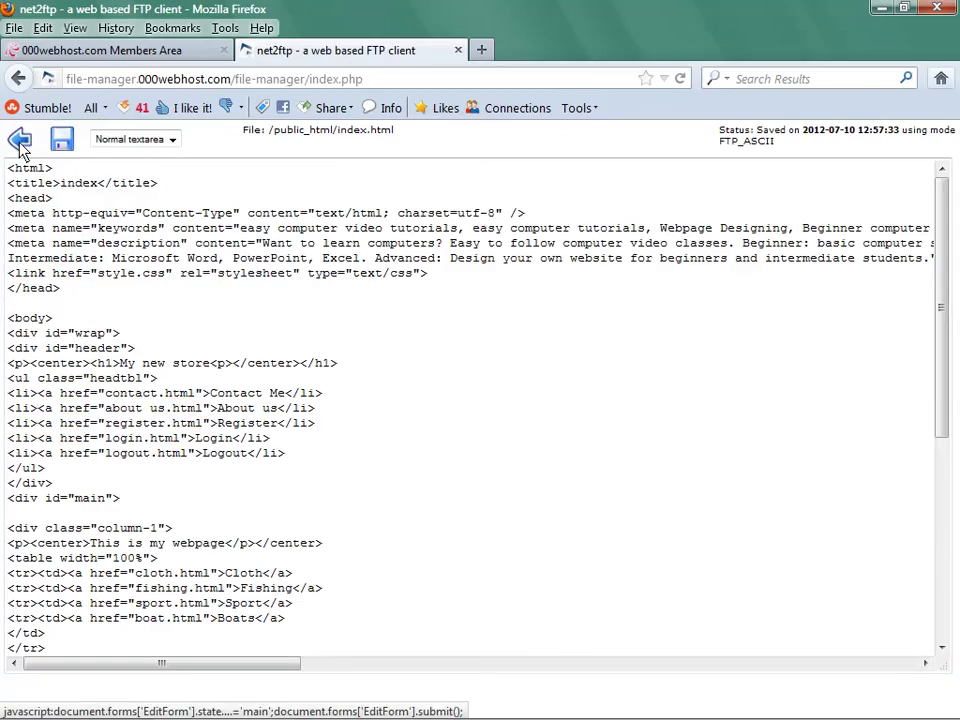
click(20, 141)
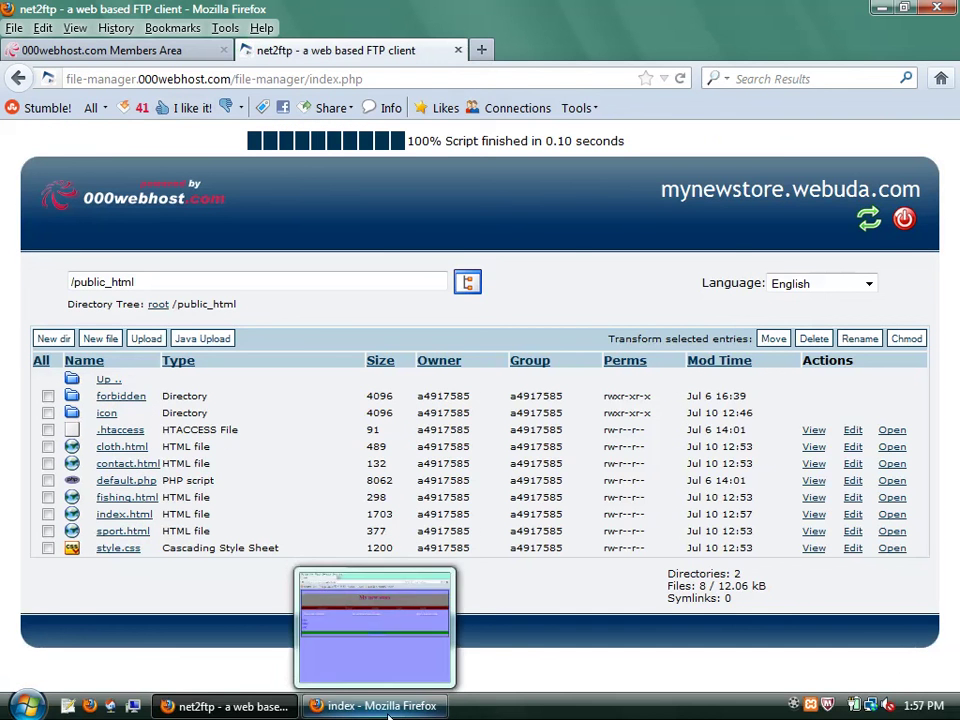
click(388, 706)
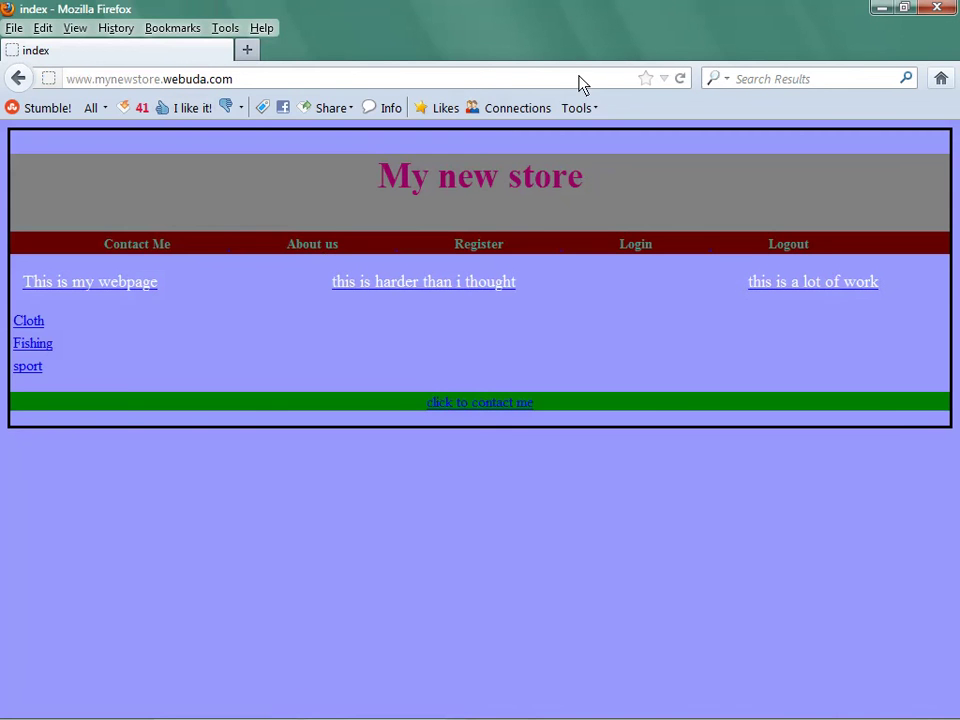
click(679, 80)
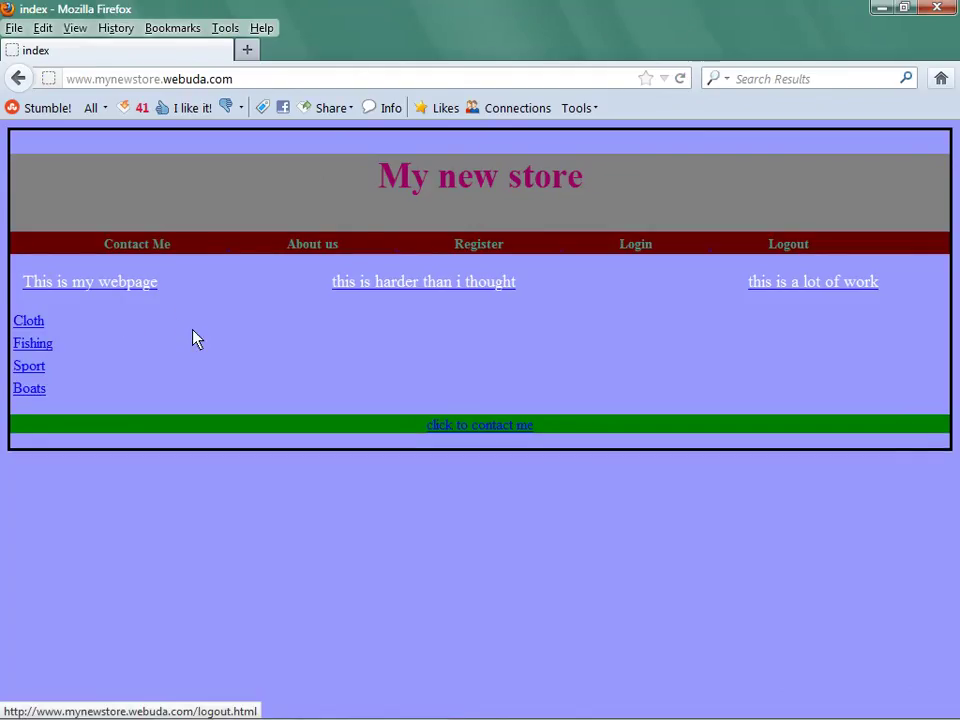
Step: Test the Boats, Sport, Fishing and Cloth links on the live store page, returning to the index page after each
click(31, 392)
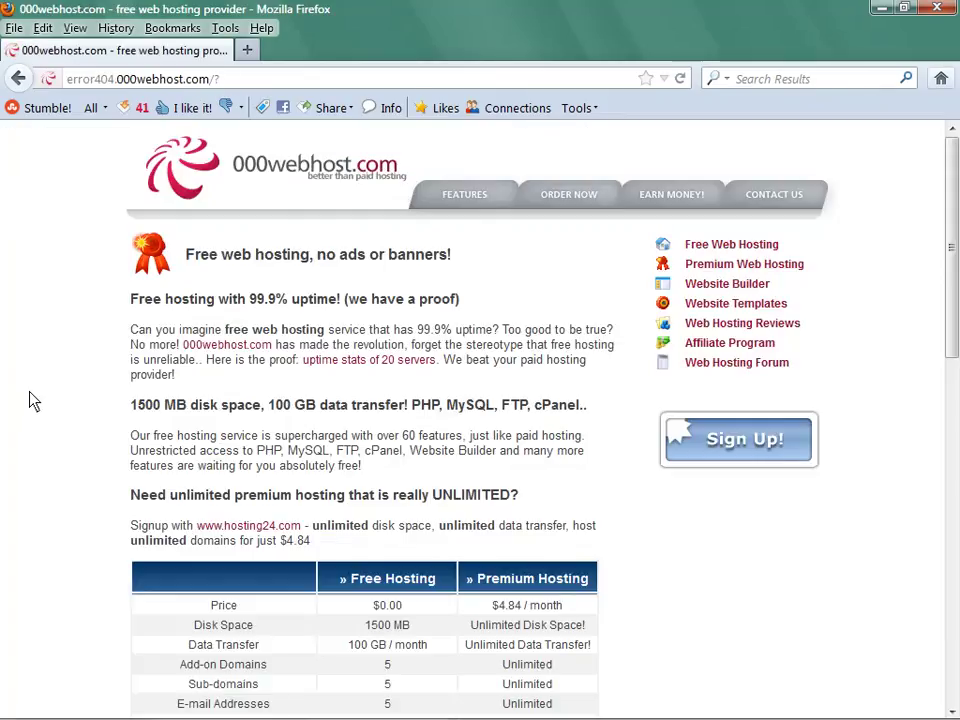
click(18, 78)
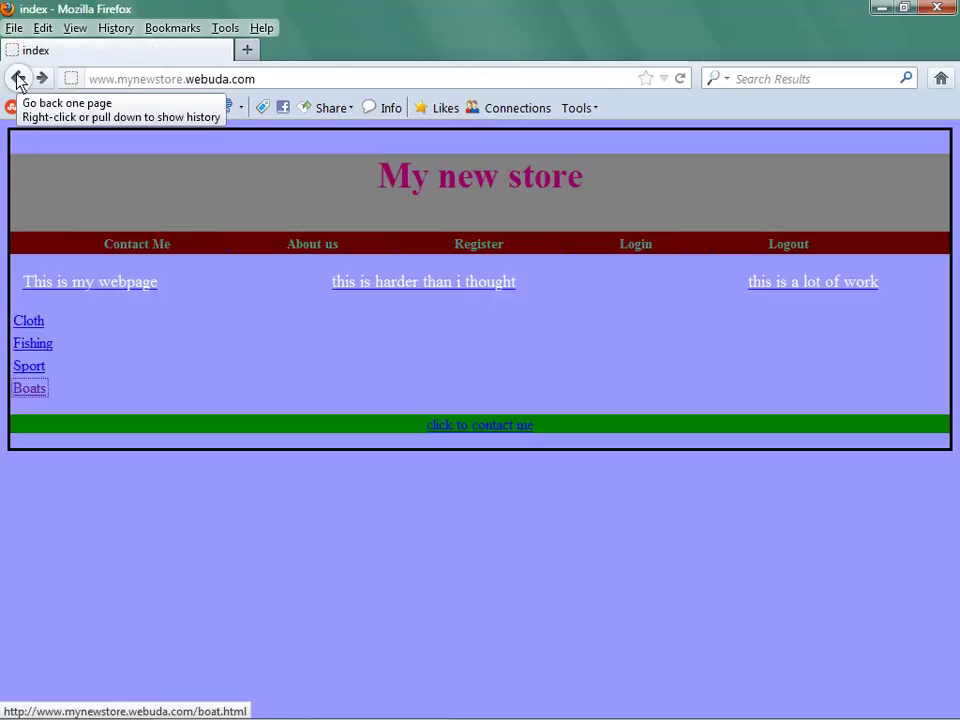
click(30, 369)
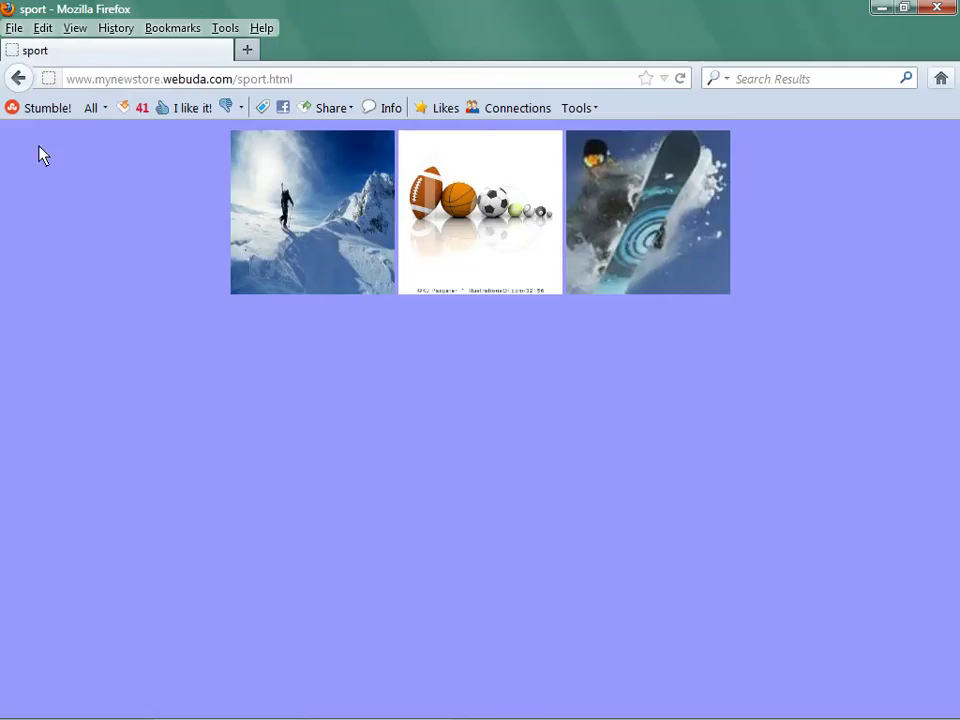
click(18, 78)
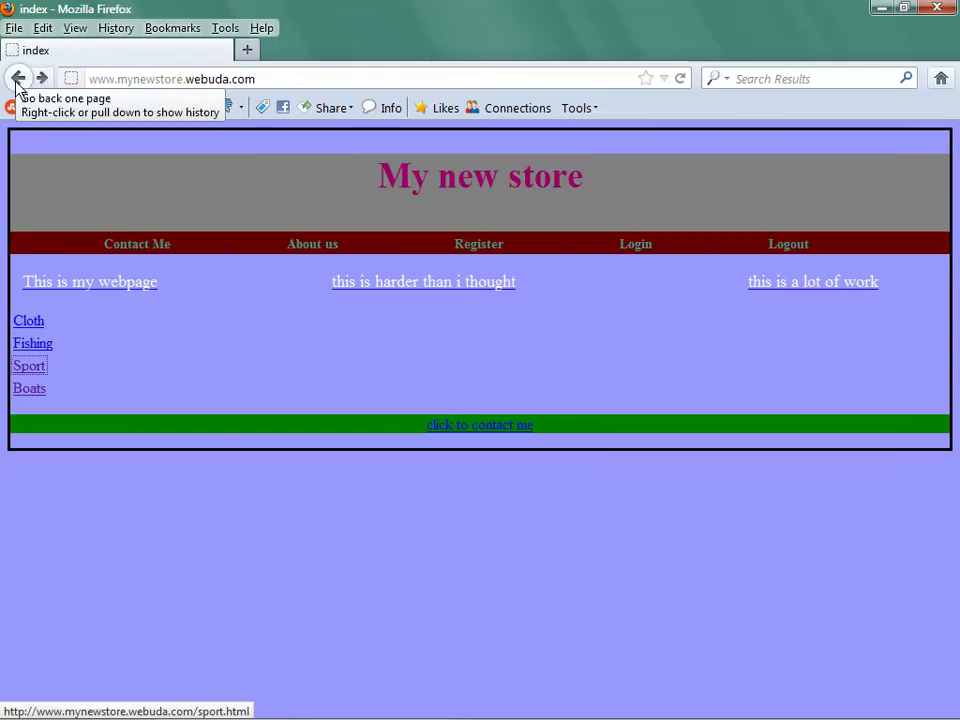
click(34, 343)
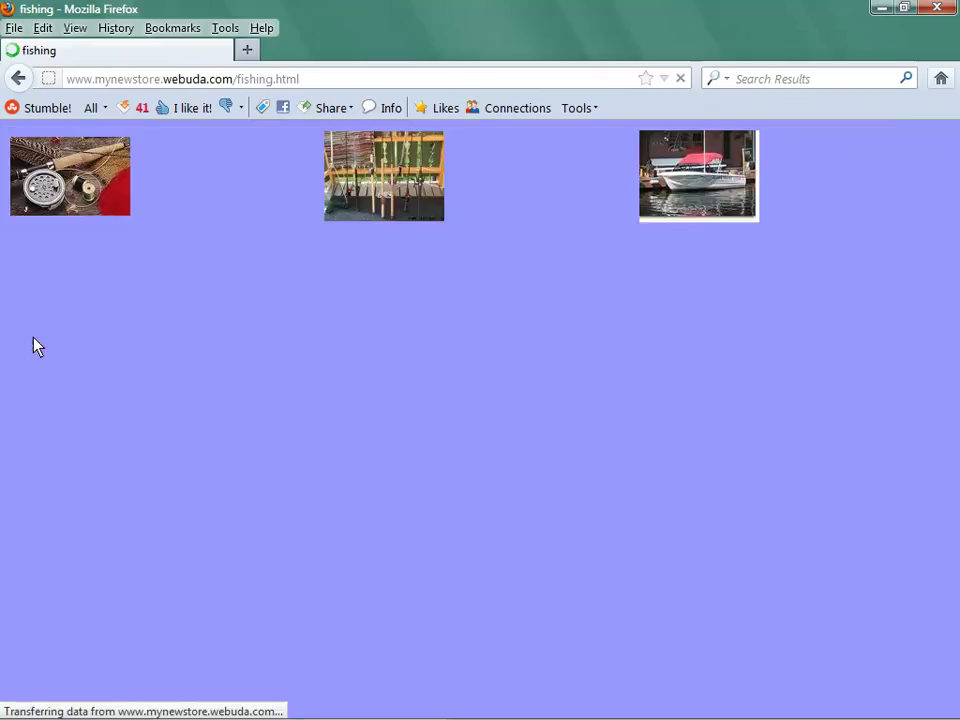
click(18, 80)
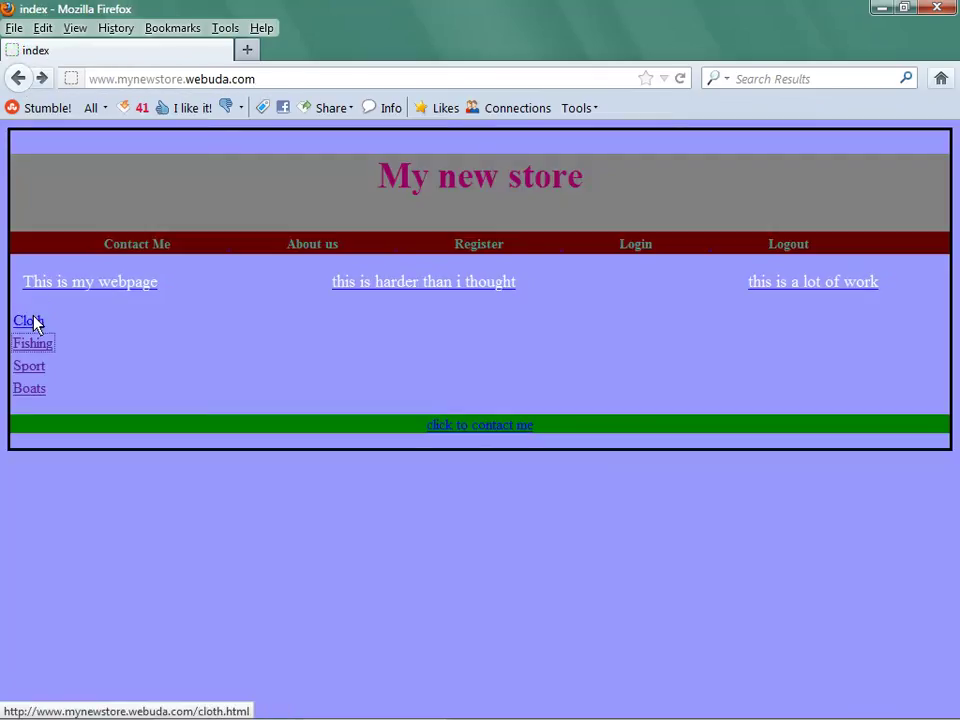
click(33, 320)
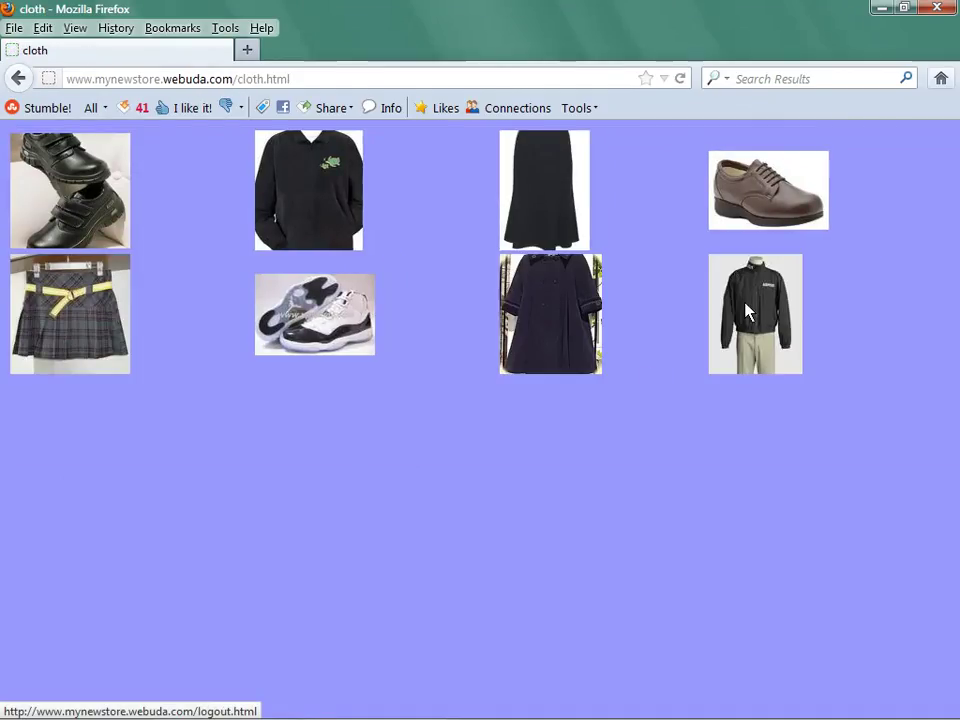
click(18, 78)
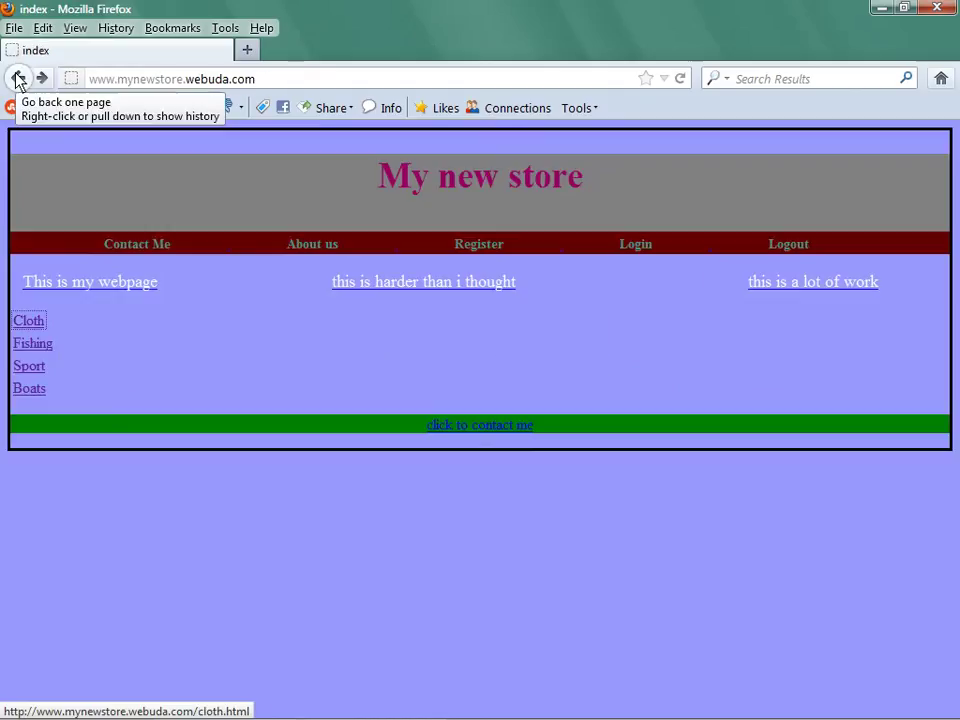
Step: Test the green contact bar's link on the live store page and return to the index page
click(114, 418)
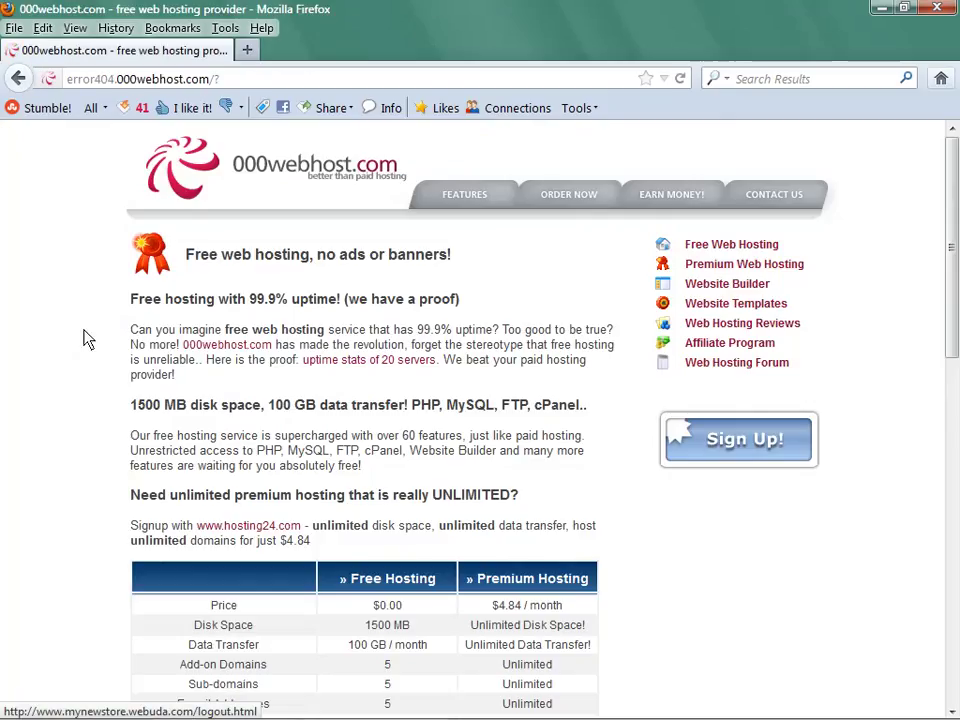
click(18, 79)
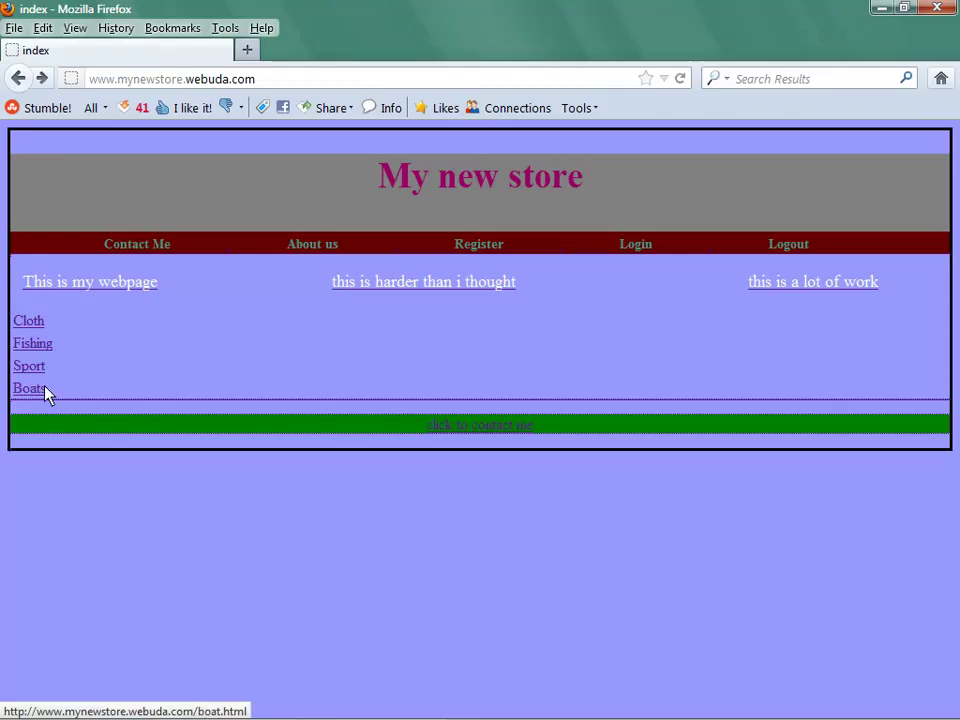
mouse_move(300, 719)
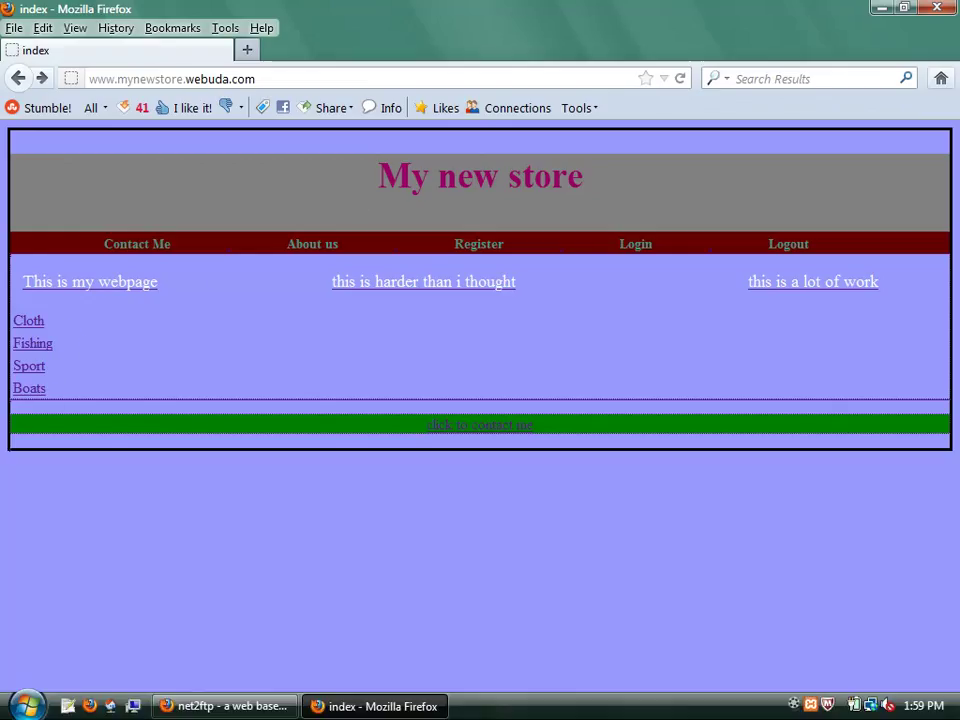